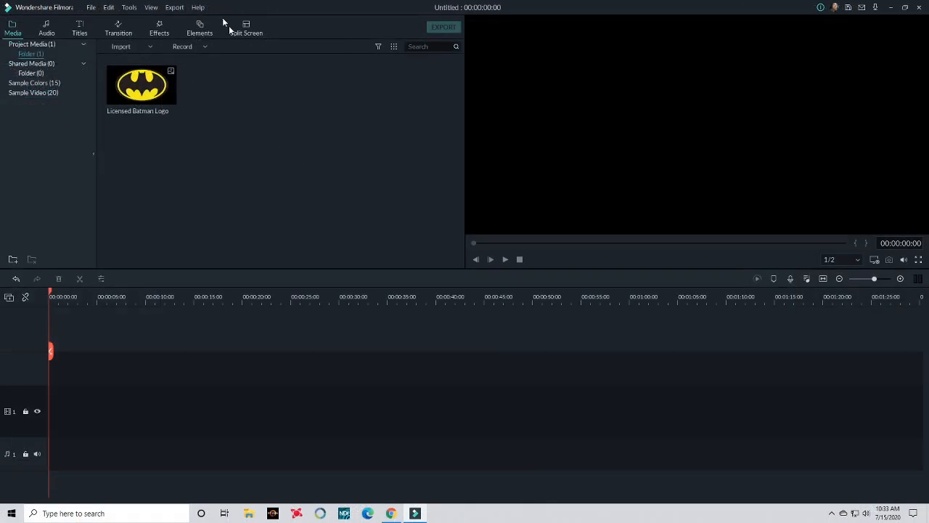
- Place the Licensed Batman Logo image at the start of video track 1 and set its length to about 7 seconds 12 frames
{"action": "left_click_drag", "start_coordinate": [161, 92], "coordinate": [54, 468]}
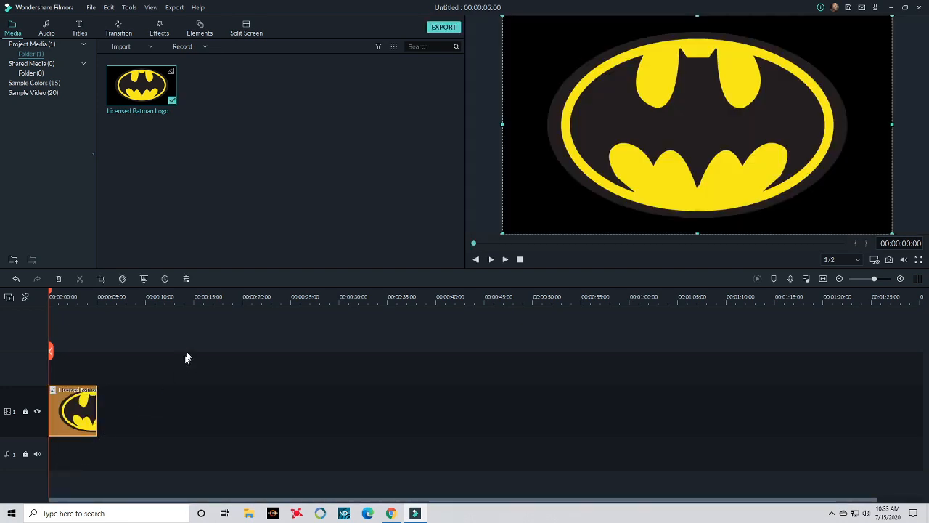
{"action": "left_click_drag", "start_coordinate": [96, 404], "coordinate": [168, 415]}
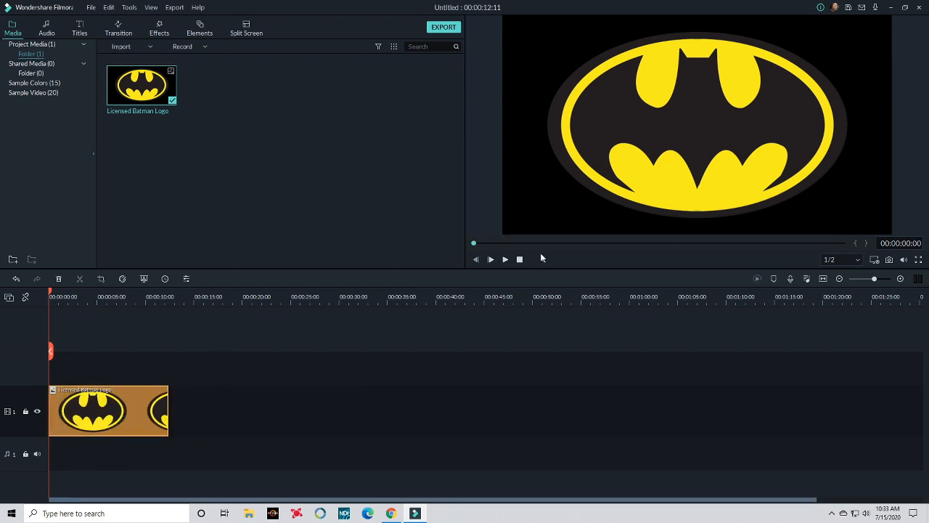
{"action": "left_click", "coordinate": [504, 261]}
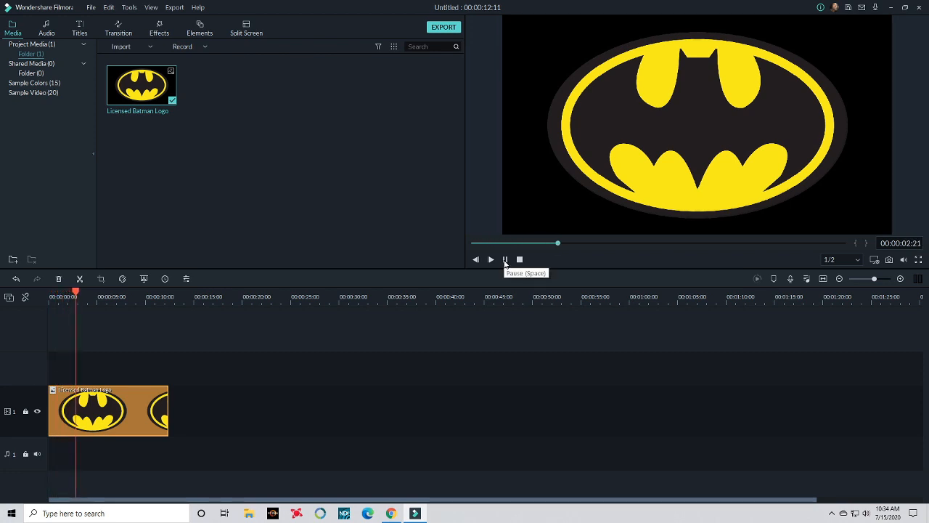
{"action": "left_click", "coordinate": [504, 259]}
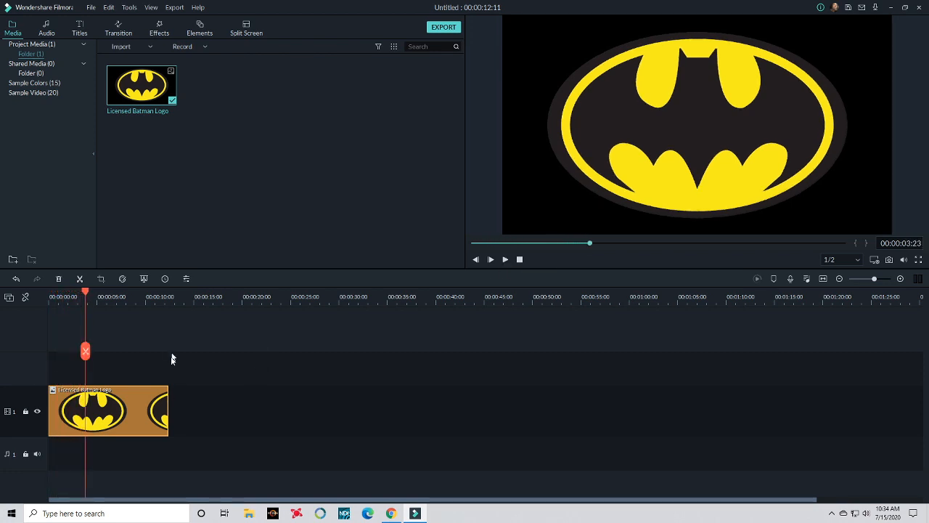
{"action": "left_click_drag", "start_coordinate": [174, 401], "coordinate": [173, 401]}
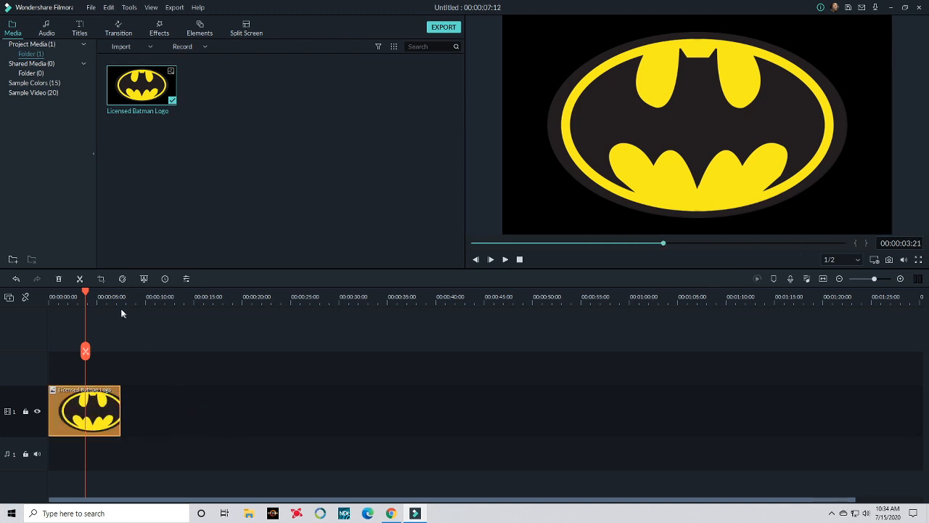
- Apply the second "Clockwise rotate to zoo..." motion, the one in the second row, to the Licensed Batman Logo clip
{"action": "left_click_drag", "start_coordinate": [215, 291], "coordinate": [351, 290]}
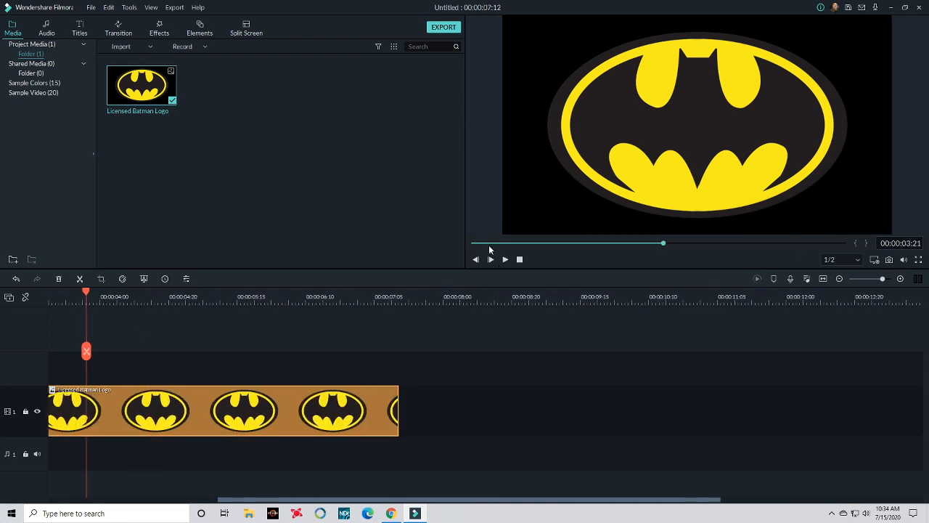
{"action": "left_click_drag", "start_coordinate": [489, 248], "coordinate": [409, 240]}
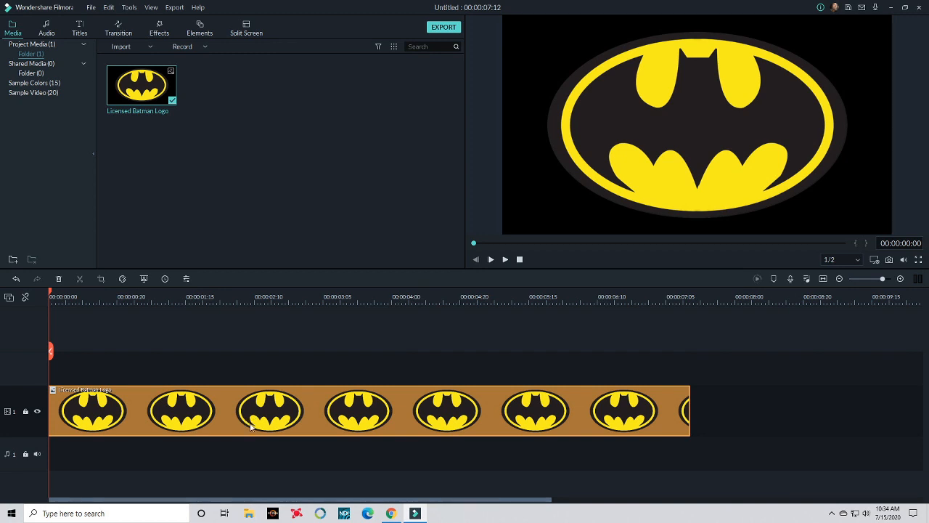
{"action": "double_click", "coordinate": [216, 415]}
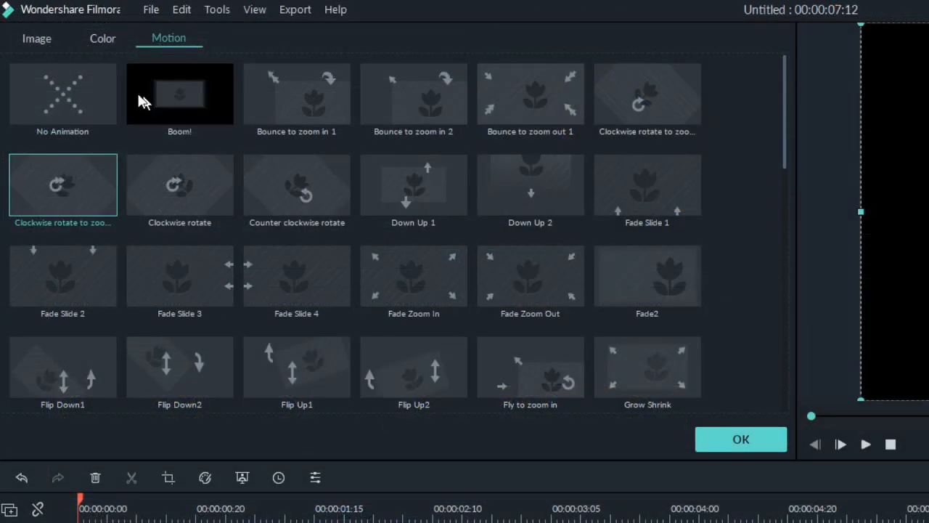
{"action": "left_click", "coordinate": [36, 38]}
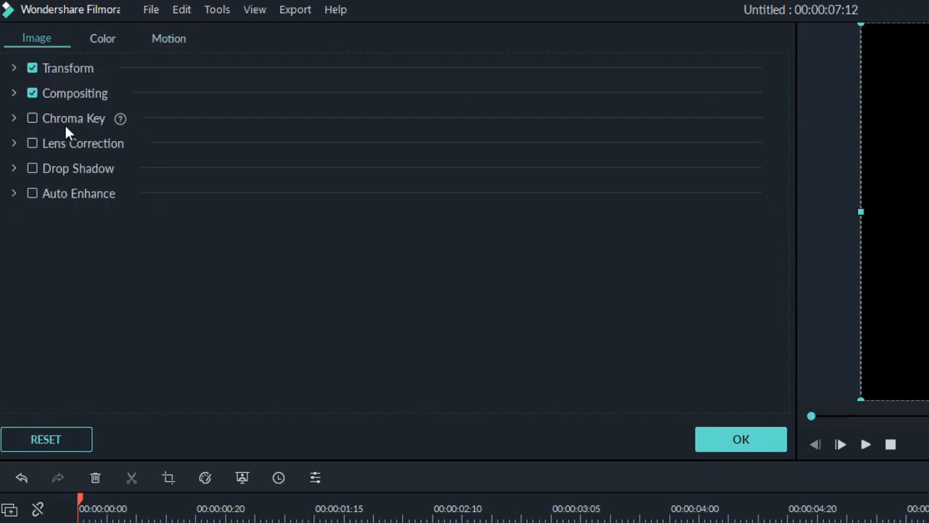
{"action": "left_click", "coordinate": [102, 42]}
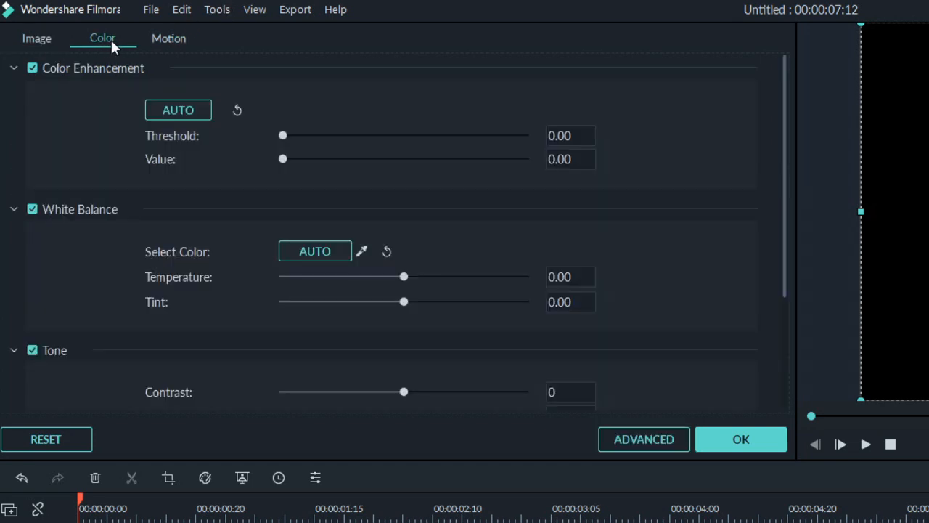
{"action": "left_click", "coordinate": [167, 40]}
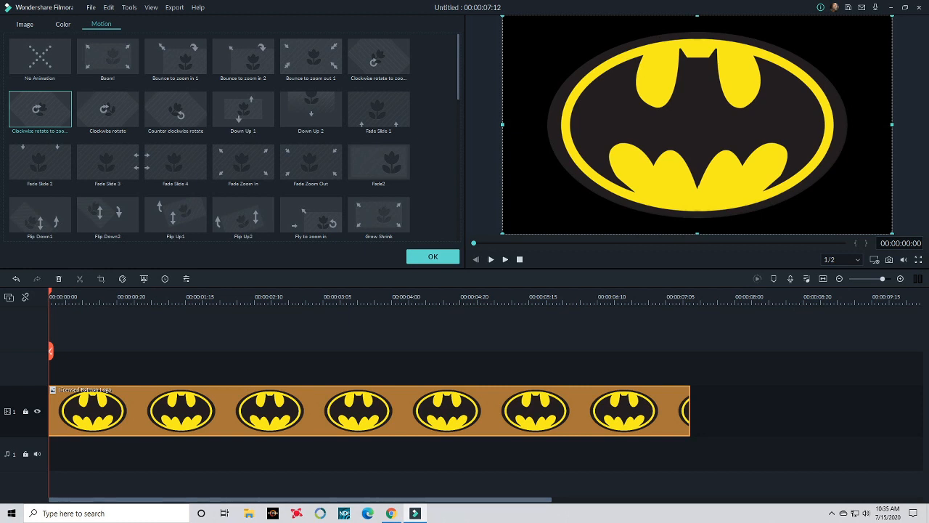
{"action": "double_click", "coordinate": [66, 130]}
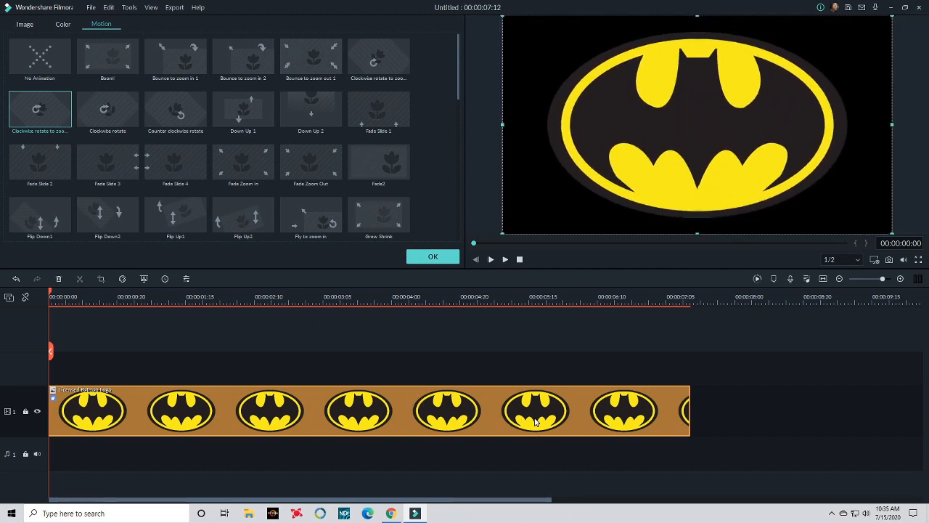
- Try the Clockwise rotate and Counter clockwise rotate motions on the logo clip and reapply the second-row "Clockwise rotate to zoo..." motion
{"action": "double_click", "coordinate": [111, 119]}
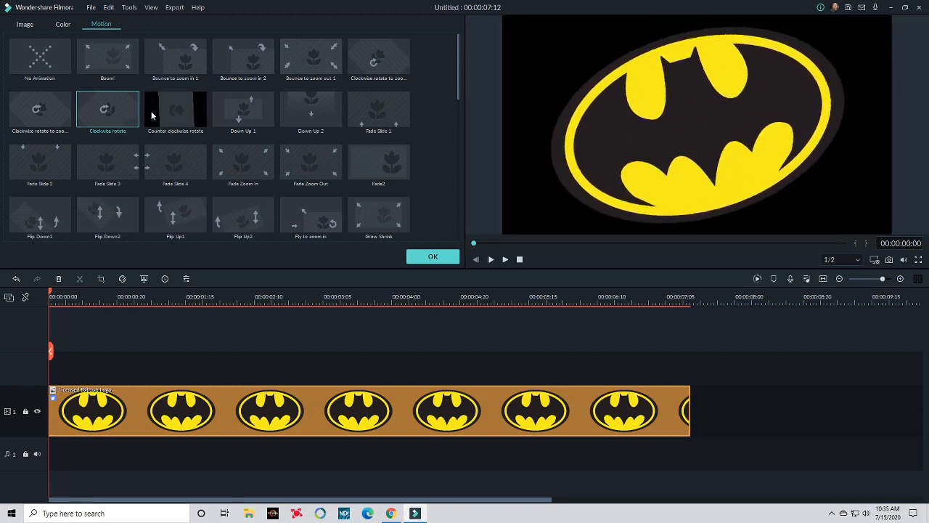
{"action": "left_click", "coordinate": [178, 108]}
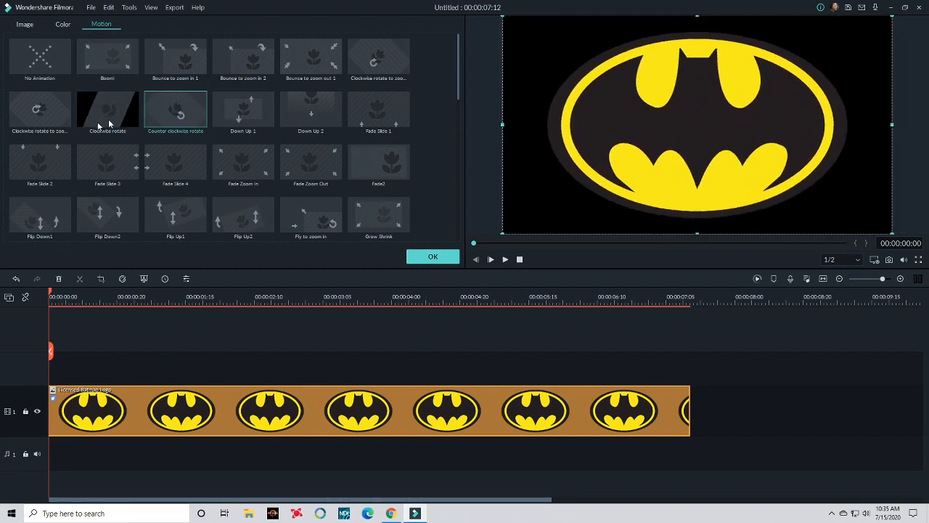
{"action": "left_click", "coordinate": [22, 119]}
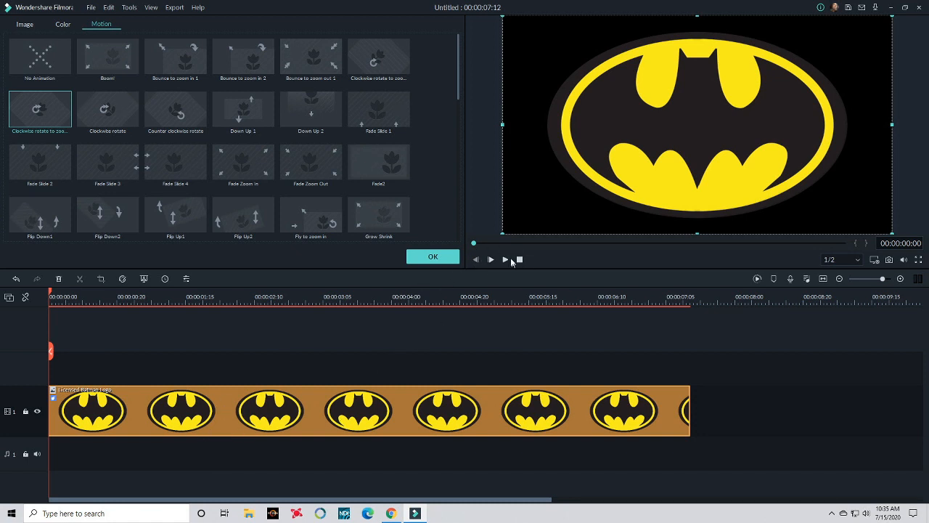
- Play back the animated logo clip to about 5 seconds and accept its motion settings
{"action": "left_click", "coordinate": [507, 260]}
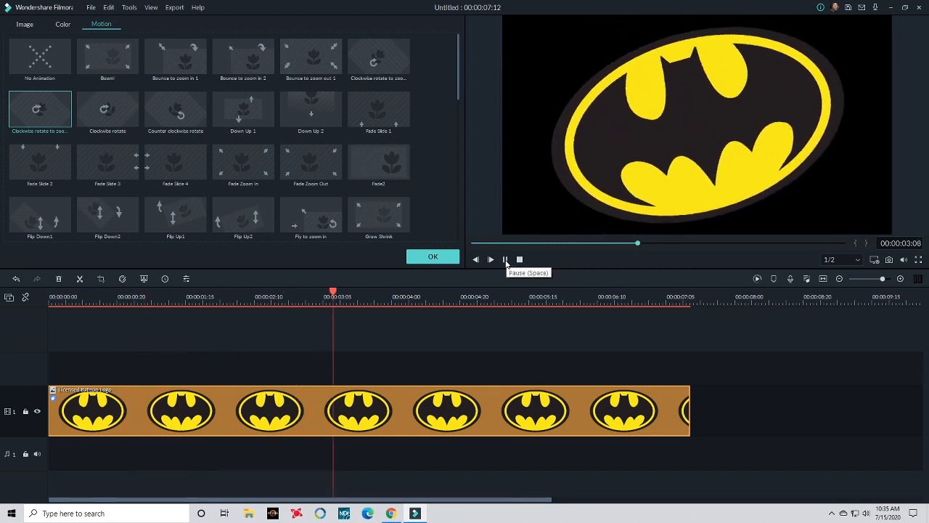
{"action": "left_click", "coordinate": [507, 262]}
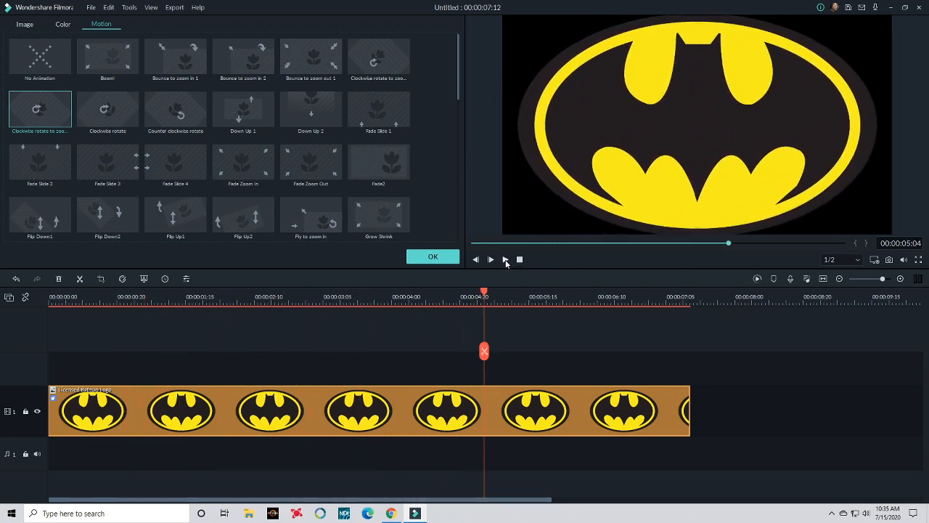
{"action": "left_click", "coordinate": [428, 259]}
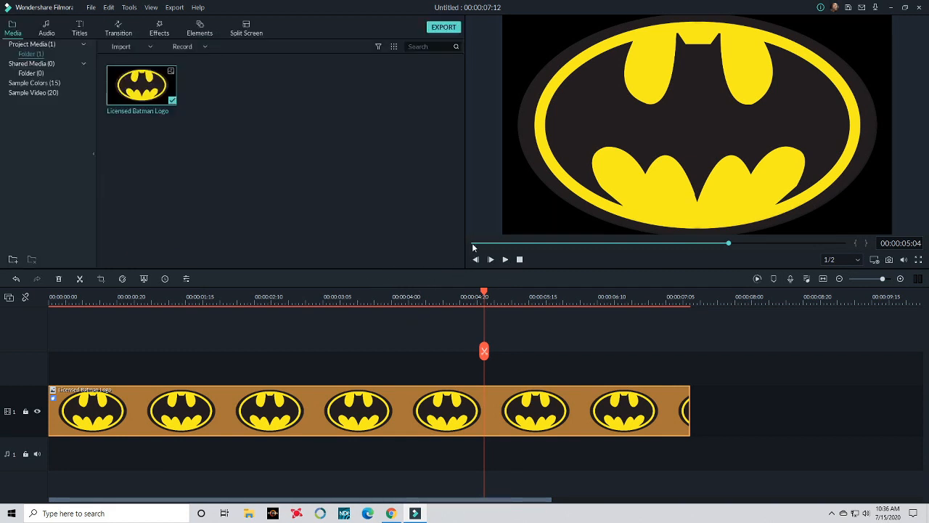
- Start a local export of the project in MP4 format and name the file "Batman bounce"
{"action": "left_click", "coordinate": [445, 29]}
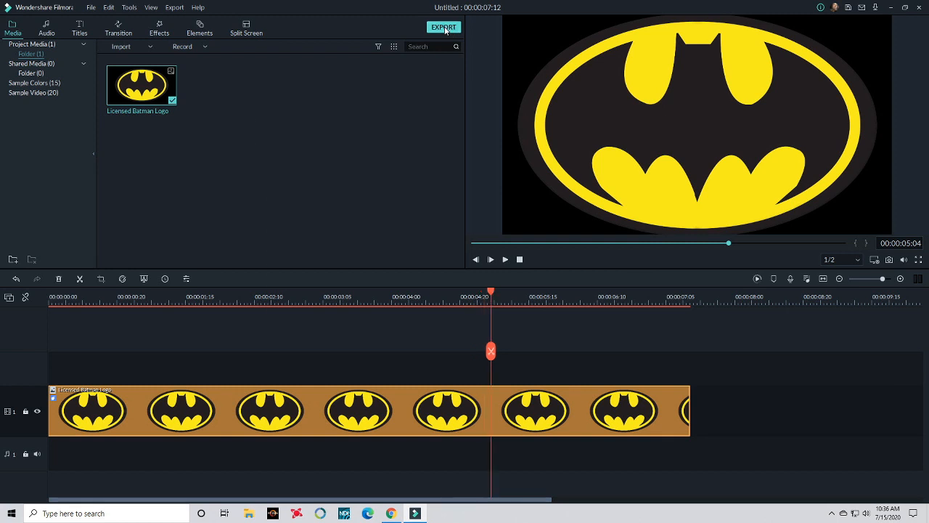
{"action": "left_click_drag", "start_coordinate": [470, 179], "coordinate": [352, 180]}
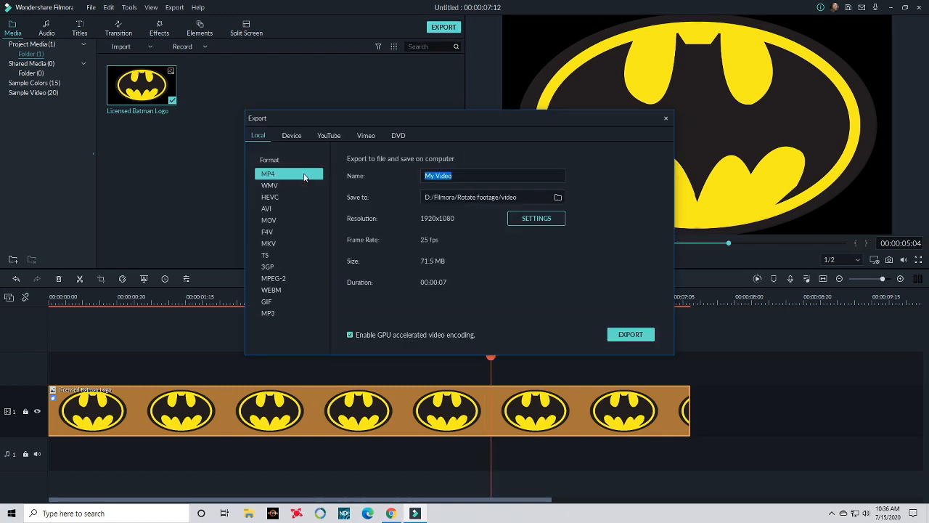
{"action": "type", "text": "Batman"}
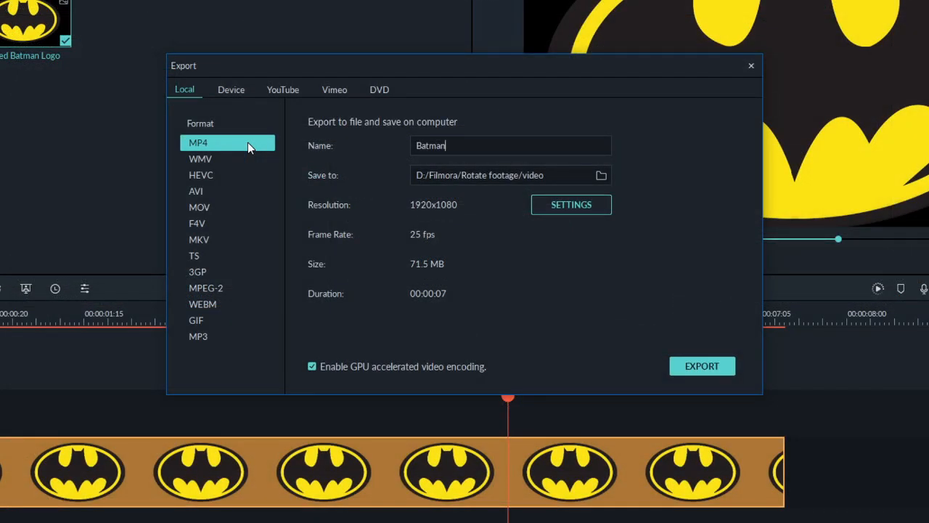
{"action": "type", "text": "bounce"}
- Set the export frame rate to 60 fps with a video bit rate of 80000 kbps, and export the video
{"action": "left_click", "coordinate": [577, 203]}
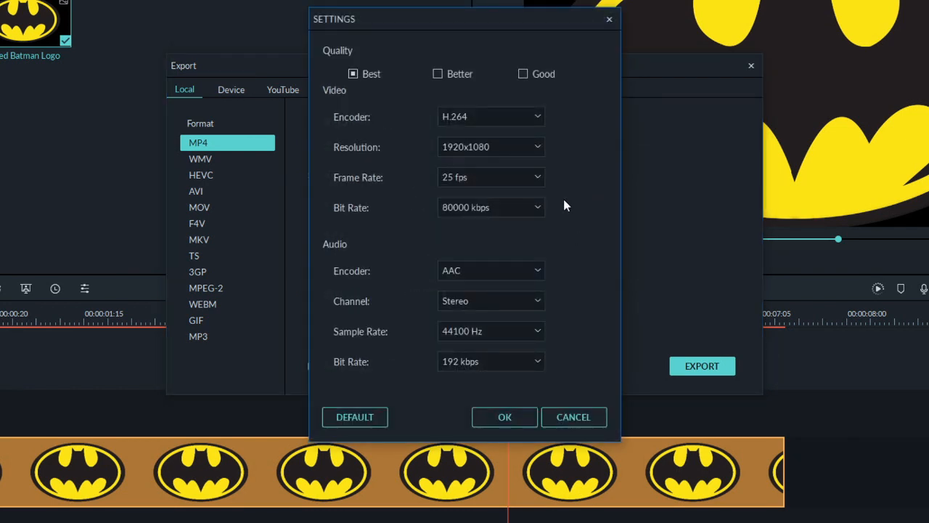
{"action": "left_click", "coordinate": [537, 180]}
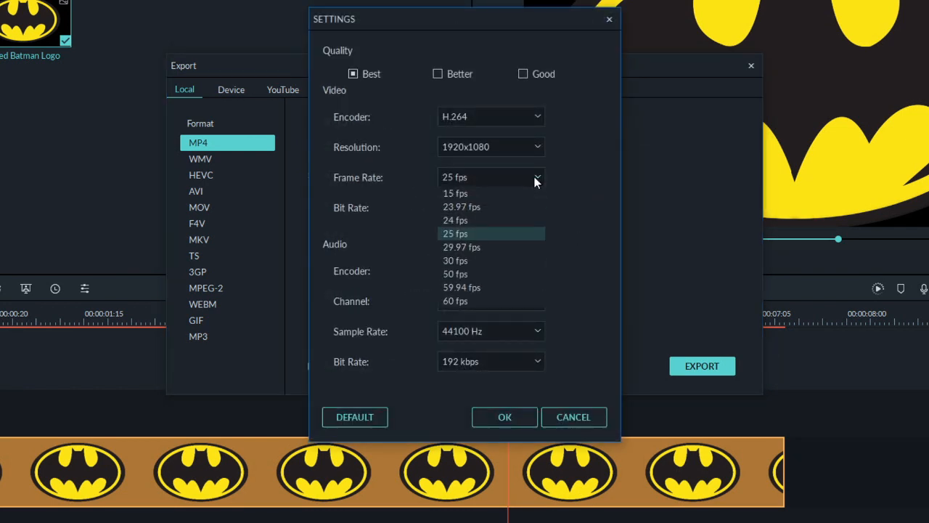
{"action": "left_click", "coordinate": [469, 301]}
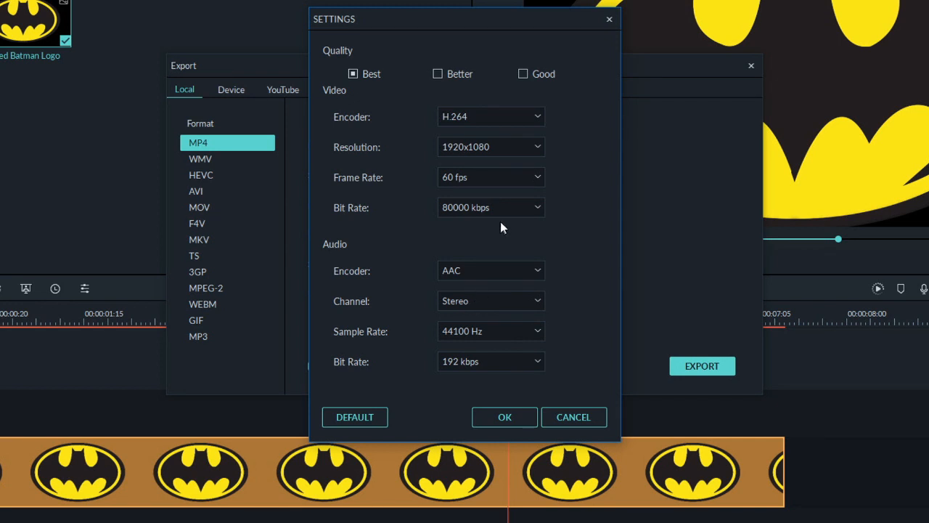
{"action": "left_click", "coordinate": [524, 207]}
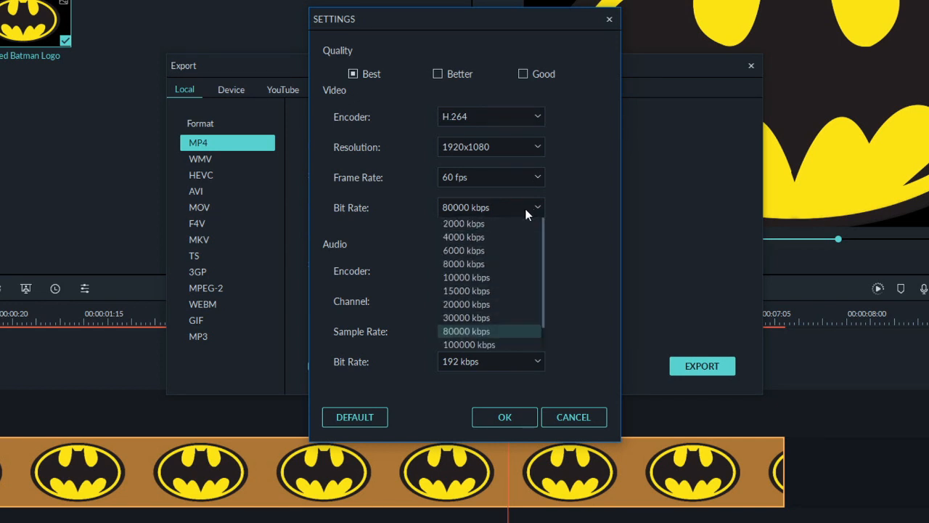
{"action": "left_click", "coordinate": [480, 330]}
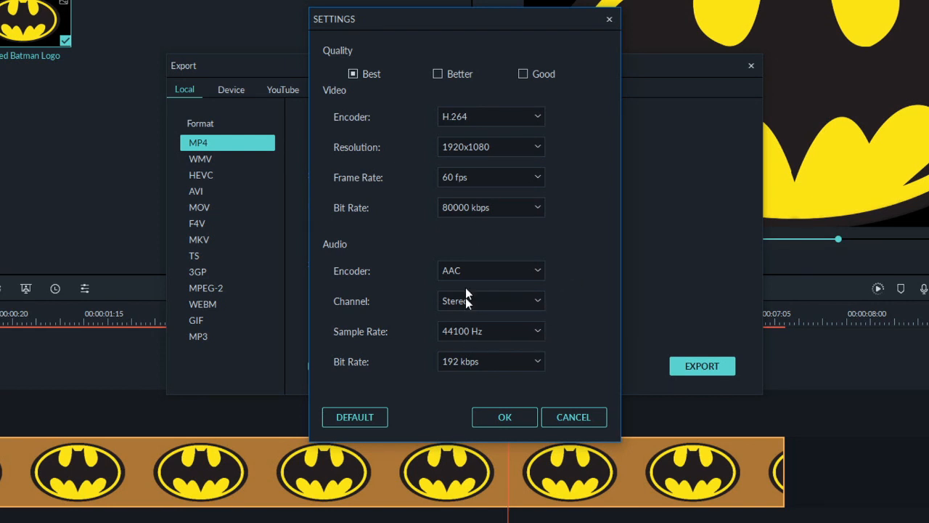
{"action": "left_click", "coordinate": [508, 415]}
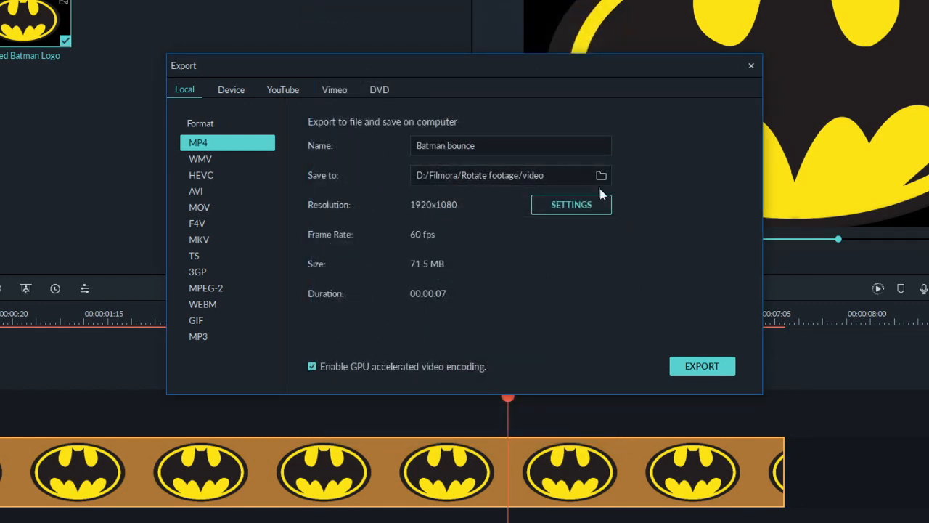
{"action": "left_click", "coordinate": [706, 368]}
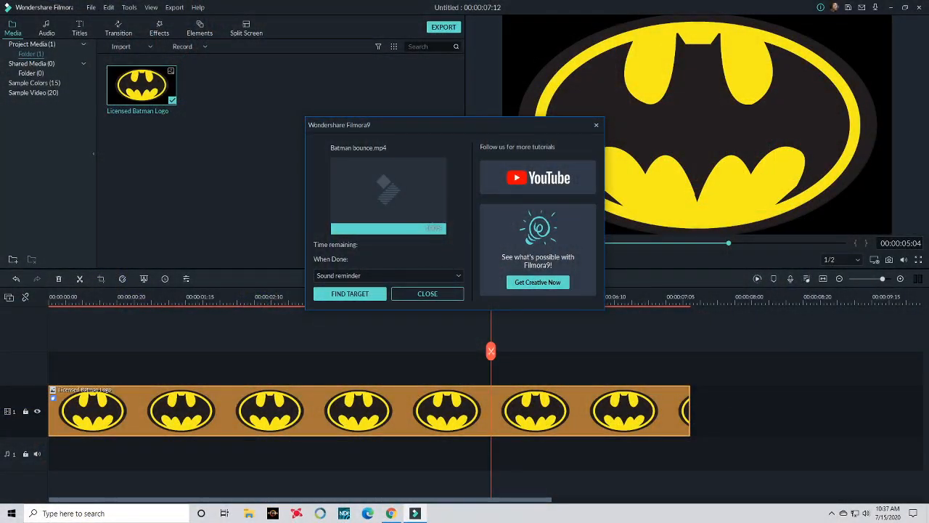
{"action": "left_click", "coordinate": [596, 126]}
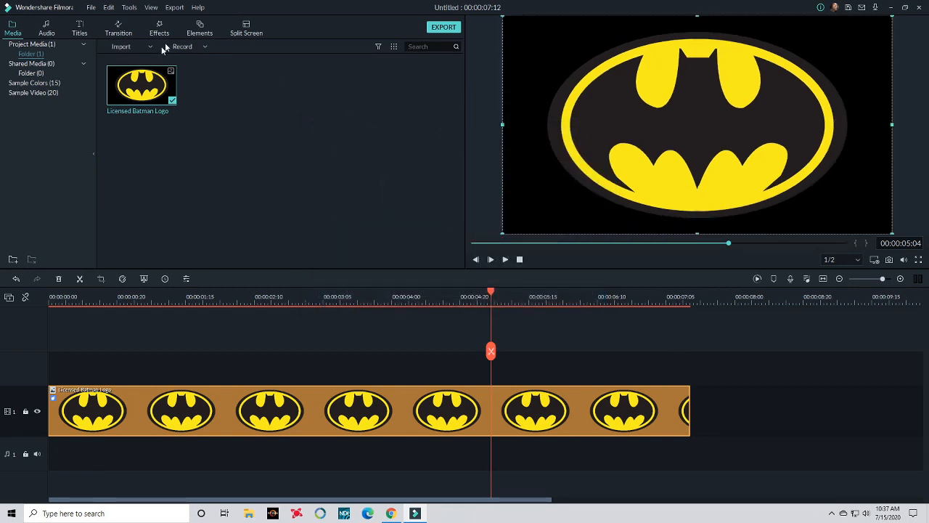
- Import the Batman bounce video from the Rotate footage/video folder into the project media
{"action": "left_click", "coordinate": [150, 47]}
{"action": "left_click", "coordinate": [178, 58]}
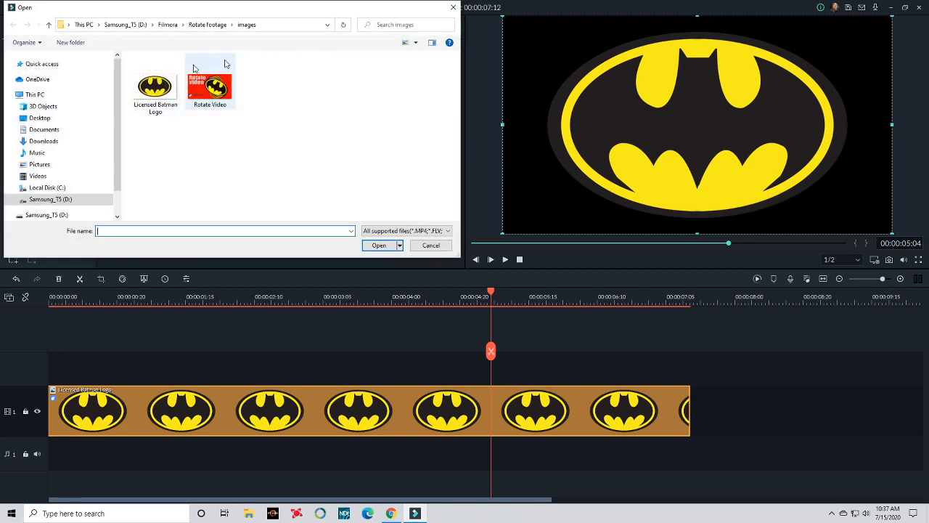
{"action": "left_click", "coordinate": [209, 23]}
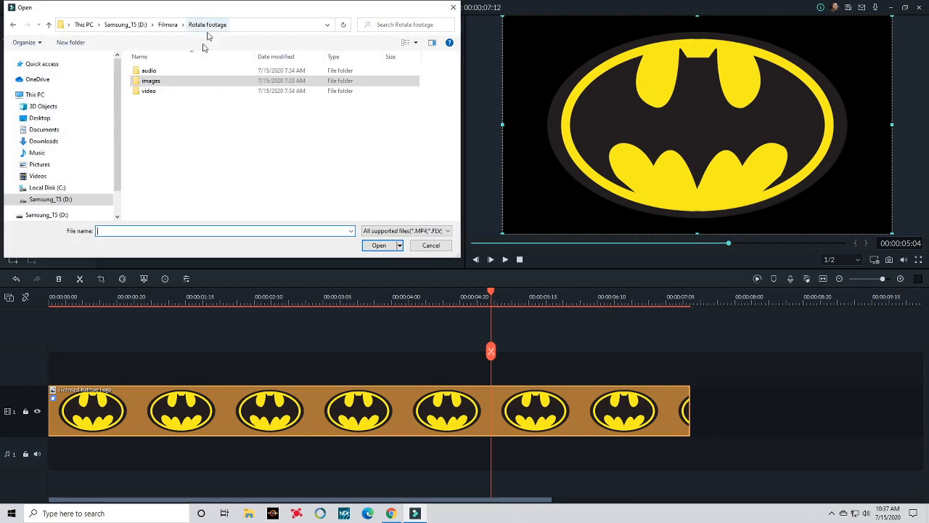
{"action": "double_click", "coordinate": [148, 91]}
{"action": "double_click", "coordinate": [163, 93]}
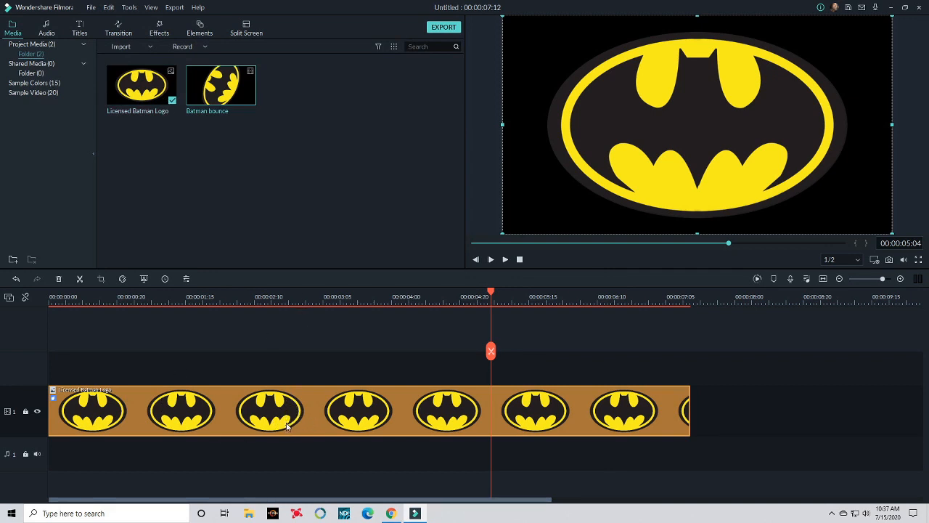
- Replace the logo clip on video track 1 with the Batman bounce video, matching the project settings to 1920 x 1080 60fps
{"action": "key", "text": "Delete"}
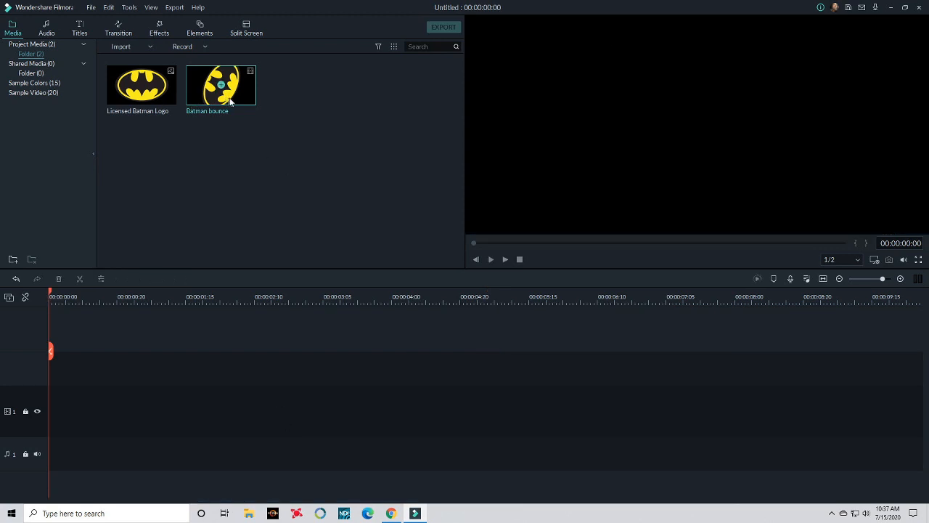
{"action": "left_click_drag", "start_coordinate": [230, 102], "coordinate": [48, 411]}
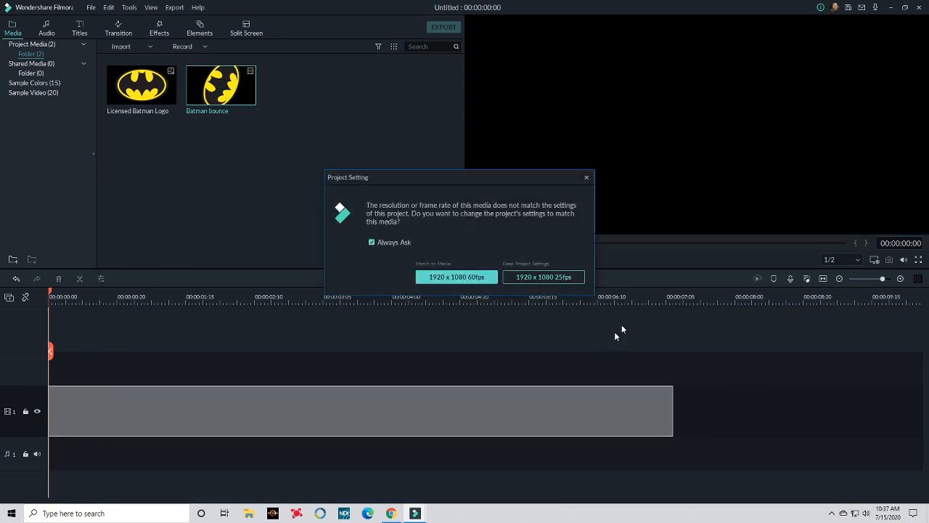
{"action": "left_click", "coordinate": [487, 278]}
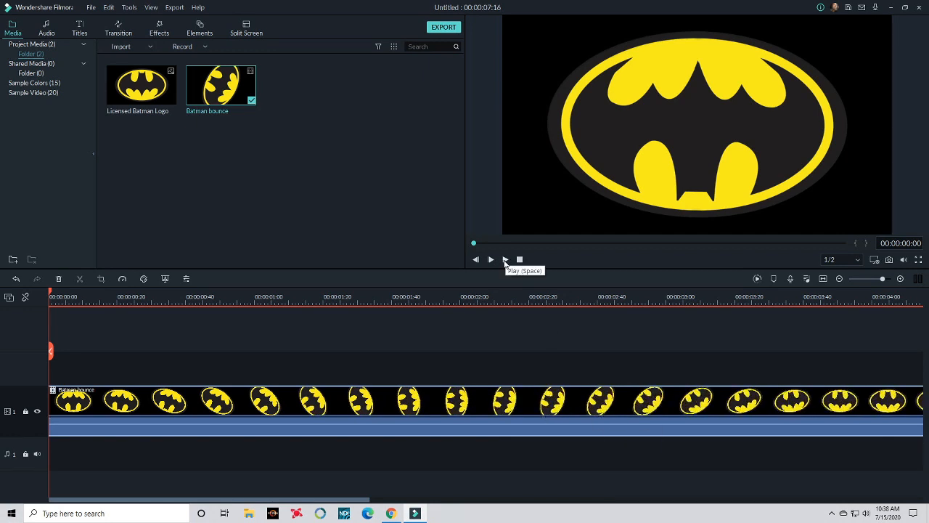
- Play the Batman bounce clip and locate the moment near 00:00:03:41 where the logo's rotation ends
{"action": "left_click", "coordinate": [506, 259]}
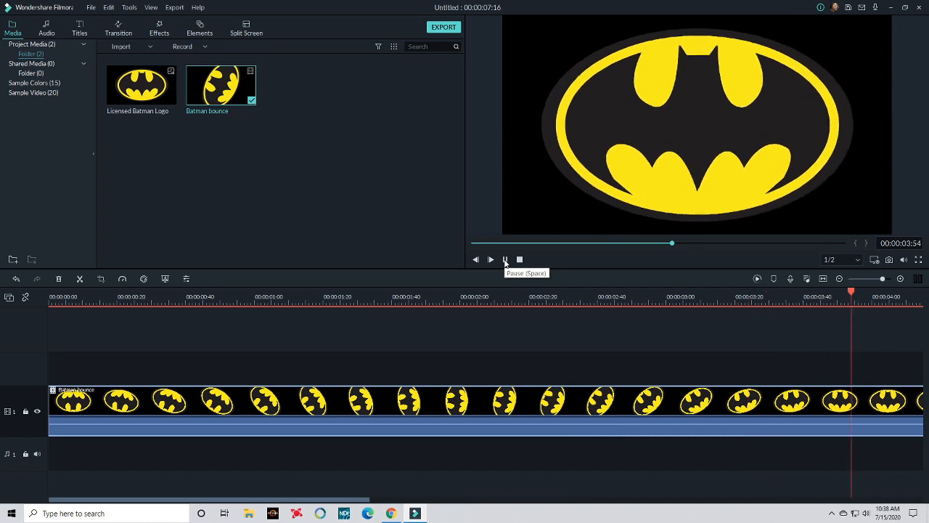
{"action": "left_click", "coordinate": [506, 259]}
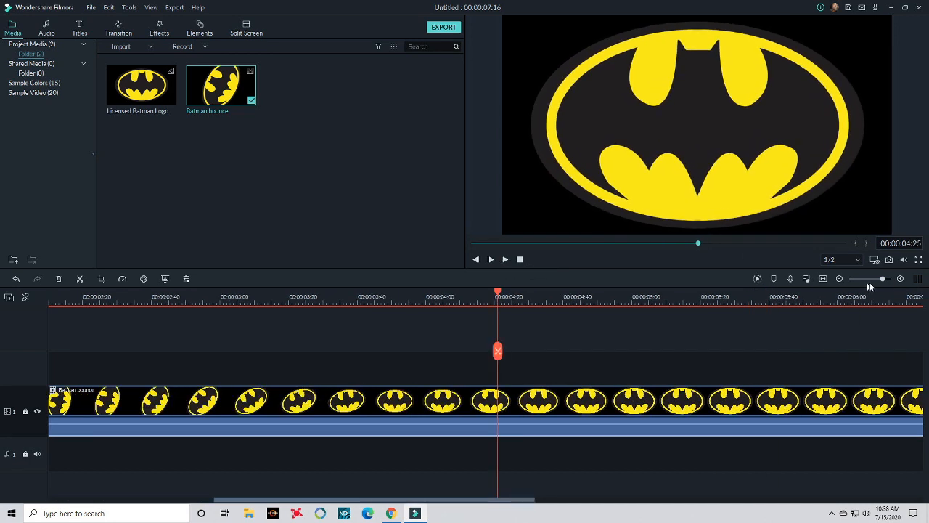
{"action": "left_click_drag", "start_coordinate": [884, 278], "coordinate": [880, 279]}
{"action": "left_click", "coordinate": [231, 297]}
{"action": "left_click_drag", "start_coordinate": [233, 293], "coordinate": [413, 304]}
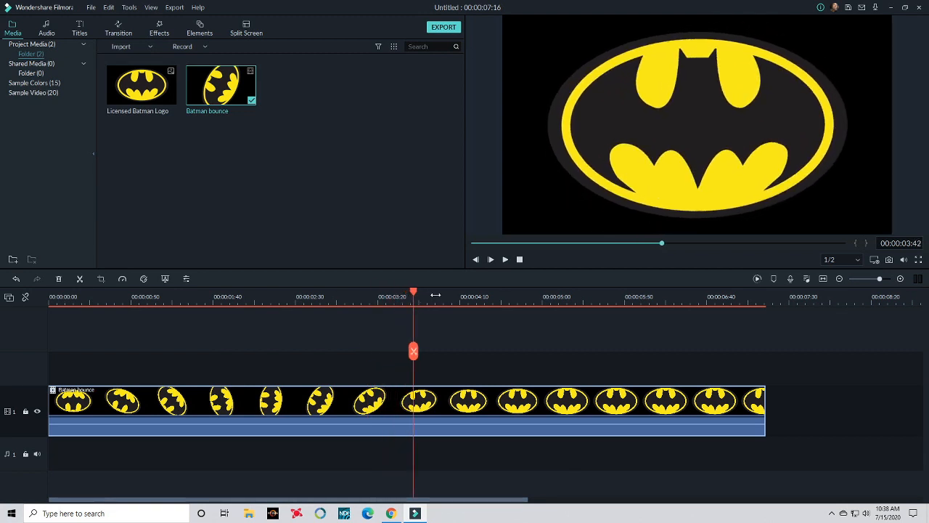
{"action": "scroll", "coordinate": [436, 295], "scroll_direction": "up", "scroll_amount": 4}
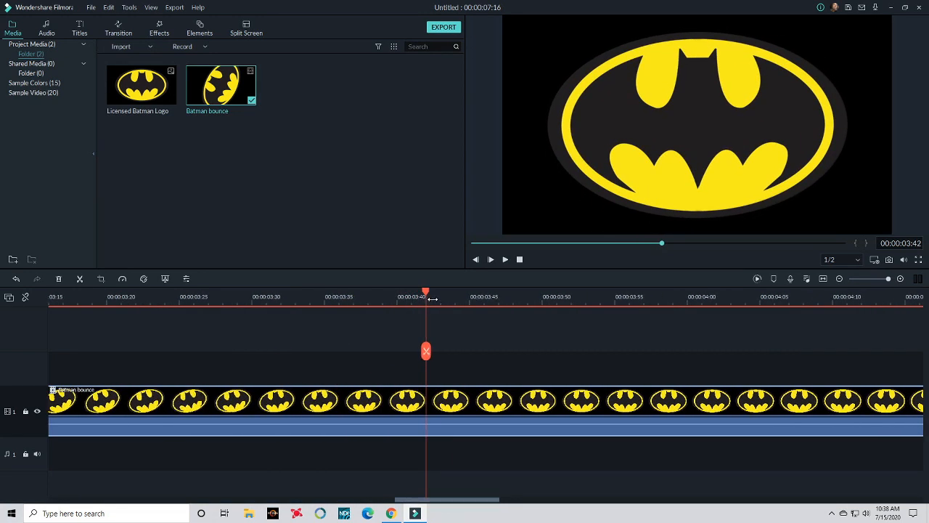
{"action": "left_click", "coordinate": [500, 297]}
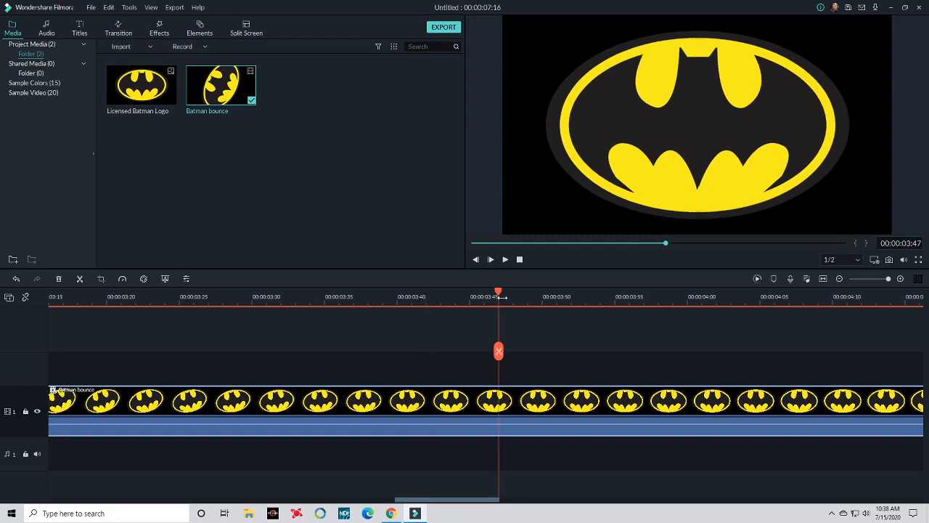
{"action": "left_click", "coordinate": [426, 303]}
{"action": "left_click", "coordinate": [411, 298]}
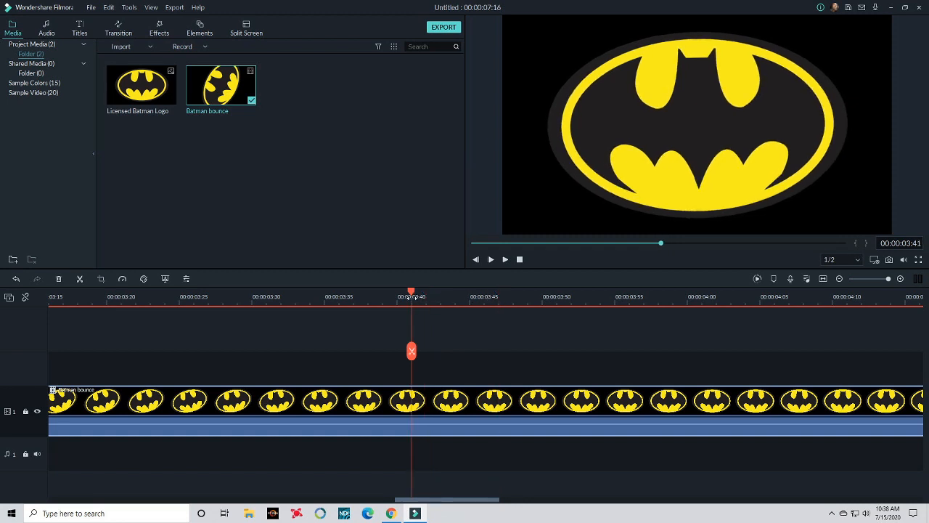
{"action": "left_click", "coordinate": [386, 297]}
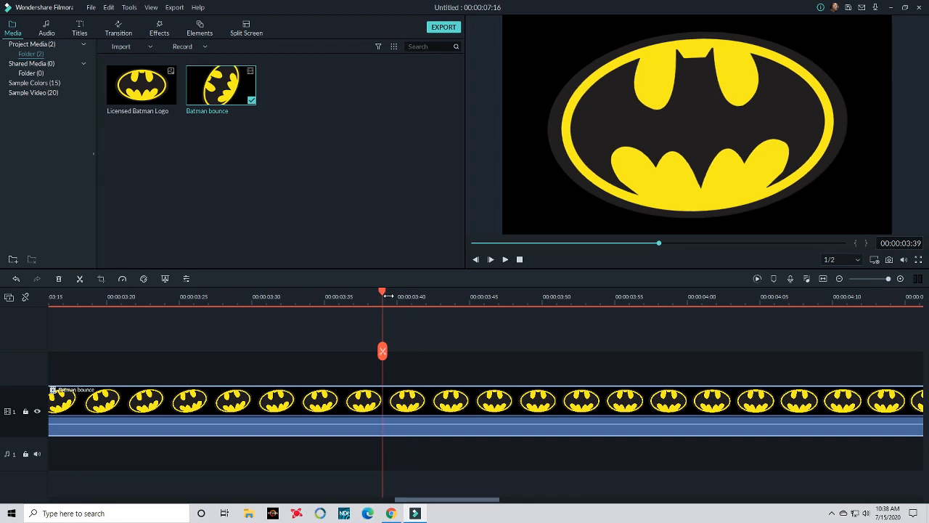
- Examine the clip frame by frame between 00:00:03:39 and 00:00:03:47 to find where the logo stands level
{"action": "key", "text": "Right"}
{"action": "key", "text": "Right"}
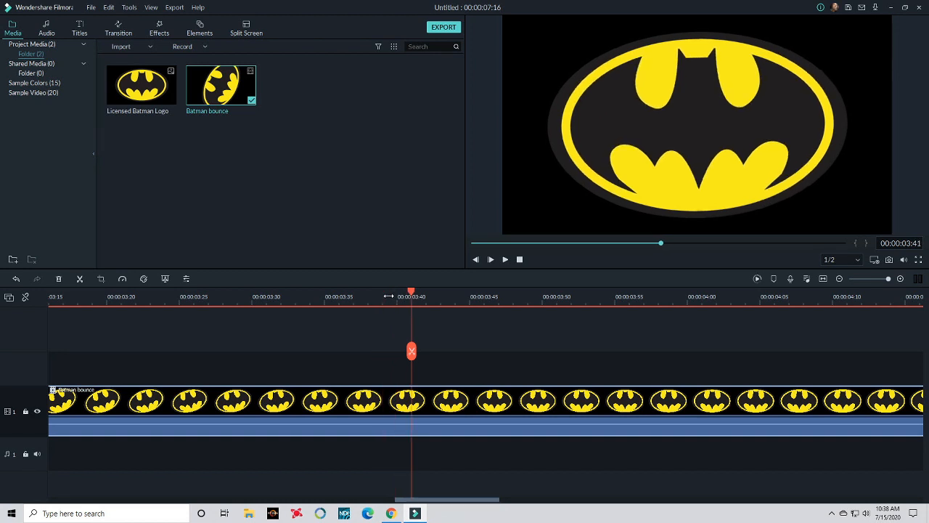
{"action": "key", "text": "Right"}
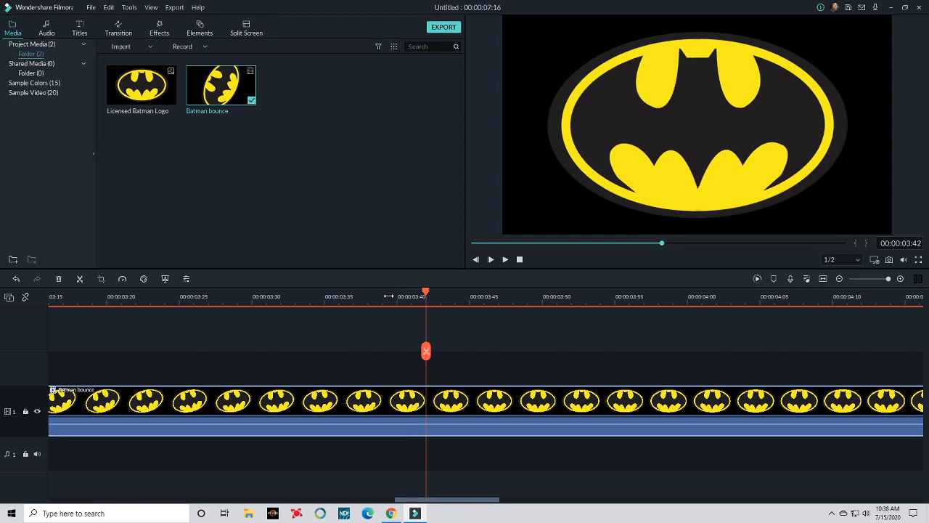
{"action": "key", "text": "Right"}
{"action": "key", "text": "Right"}
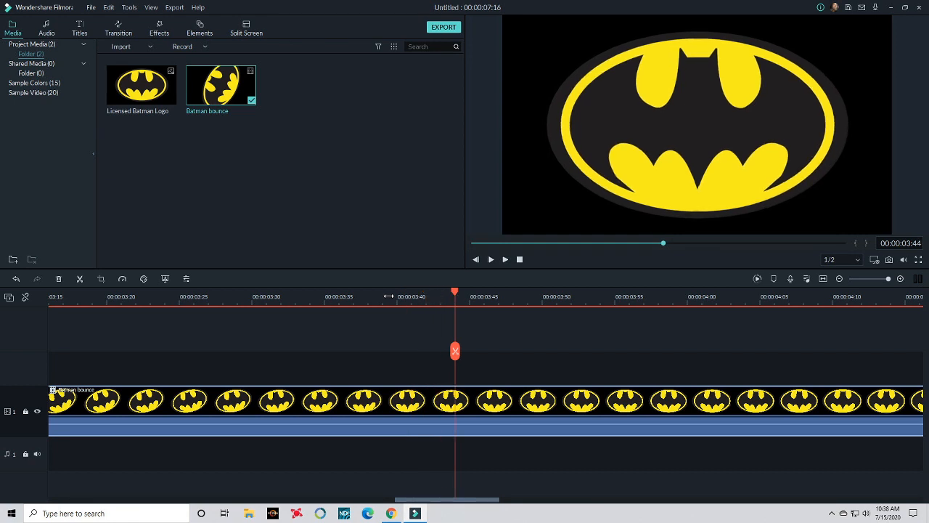
{"action": "key", "text": "Left"}
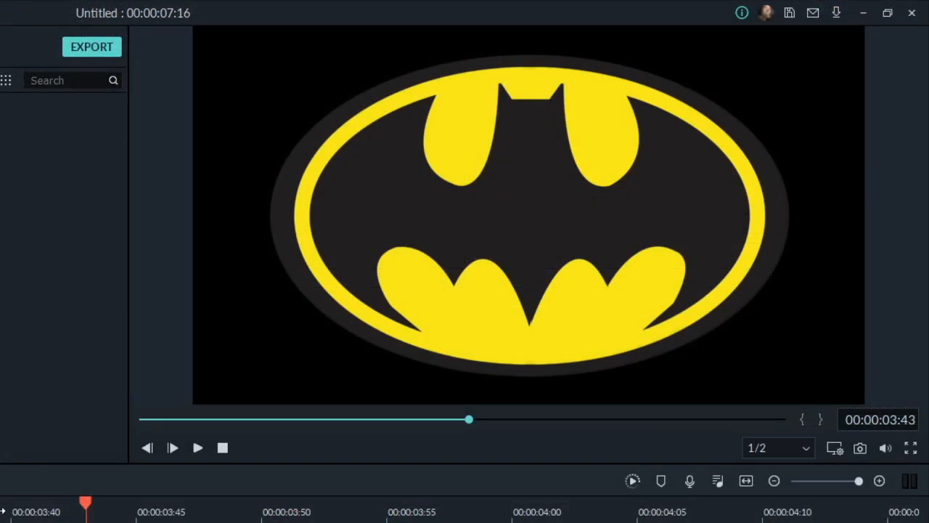
{"action": "key", "text": "Right"}
{"action": "key", "text": "Right"}
{"action": "key", "text": "Right"}
{"action": "key", "text": "Right"}
{"action": "key", "text": "Right"}
{"action": "key", "text": "Right"}
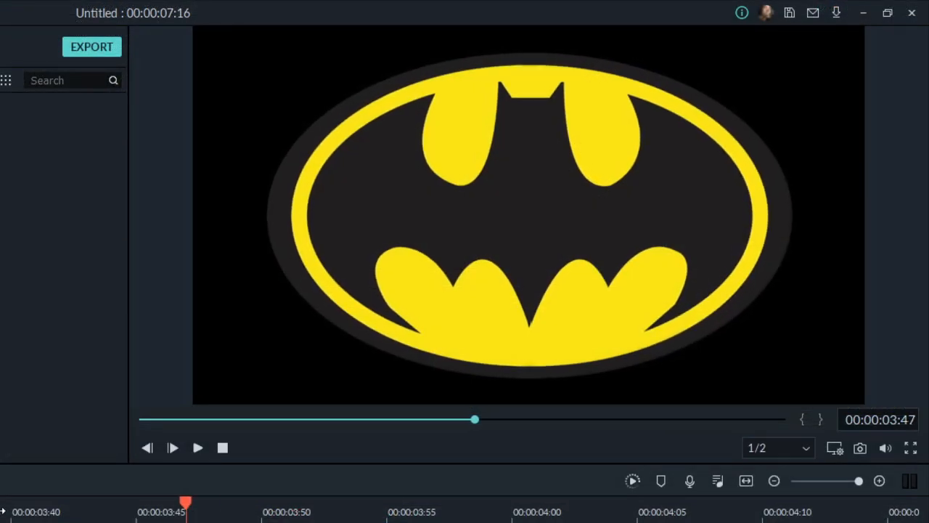
{"action": "key", "text": "Left"}
{"action": "key", "text": "Left"}
{"action": "key", "text": "Left"}
{"action": "key", "text": "Left"}
{"action": "key", "text": "Left"}
{"action": "key", "text": "Left"}
{"action": "key", "text": "Left"}
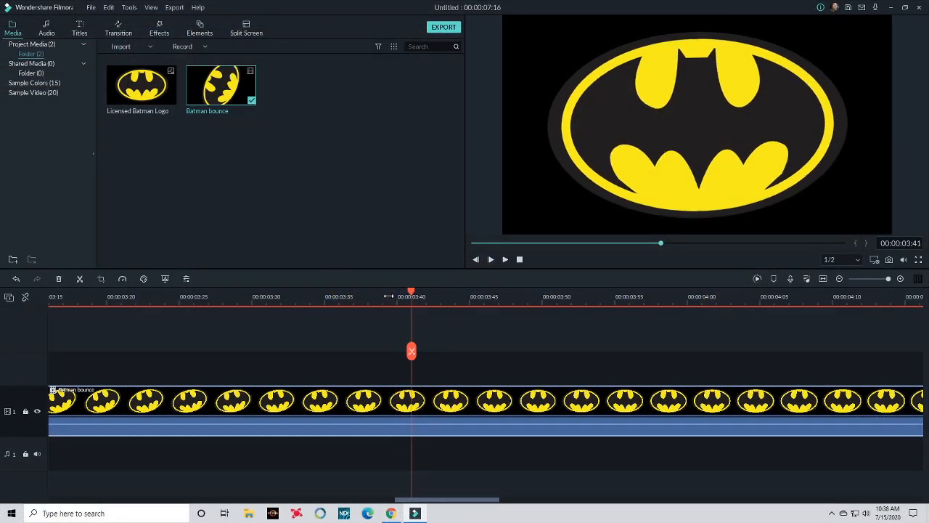
- Split the Batman bounce clip at 00:00:03:45 and delete the part after the cut
{"action": "key", "text": "Right"}
{"action": "key", "text": "Right"}
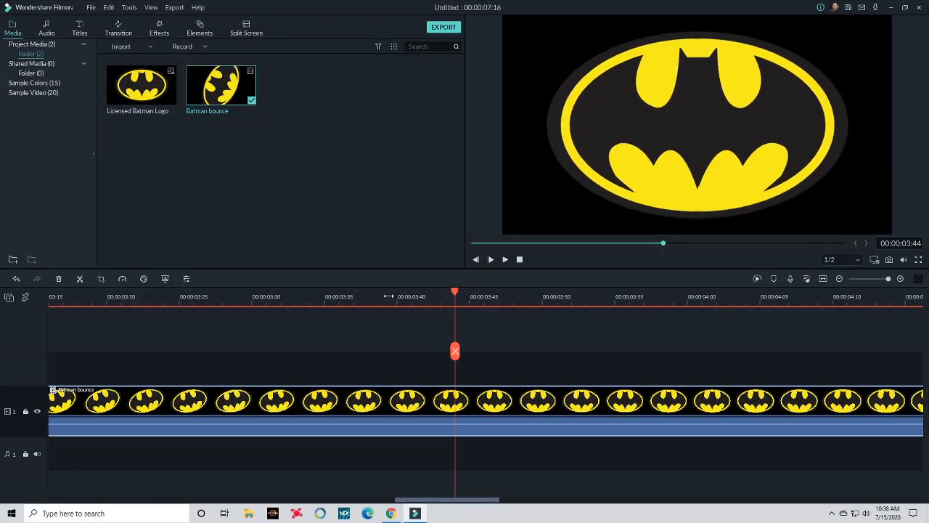
{"action": "key", "text": "Right"}
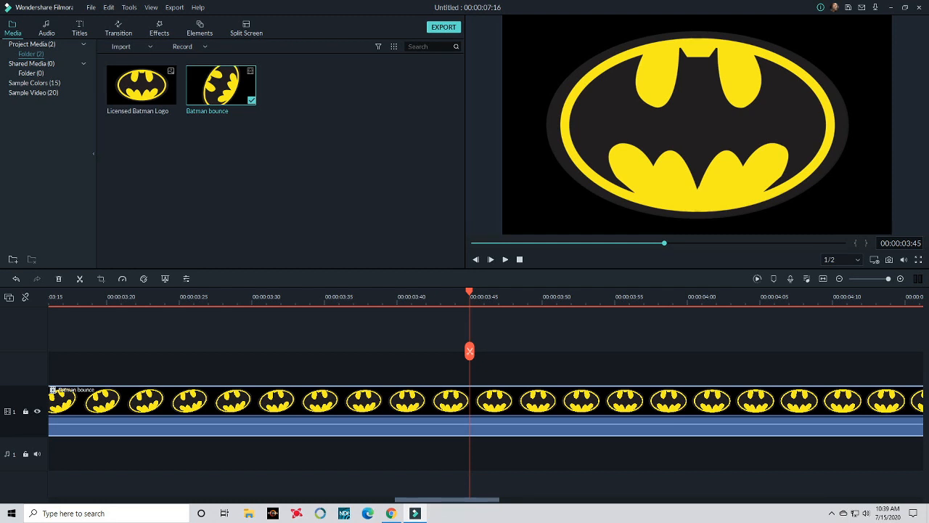
{"action": "left_click", "coordinate": [469, 351]}
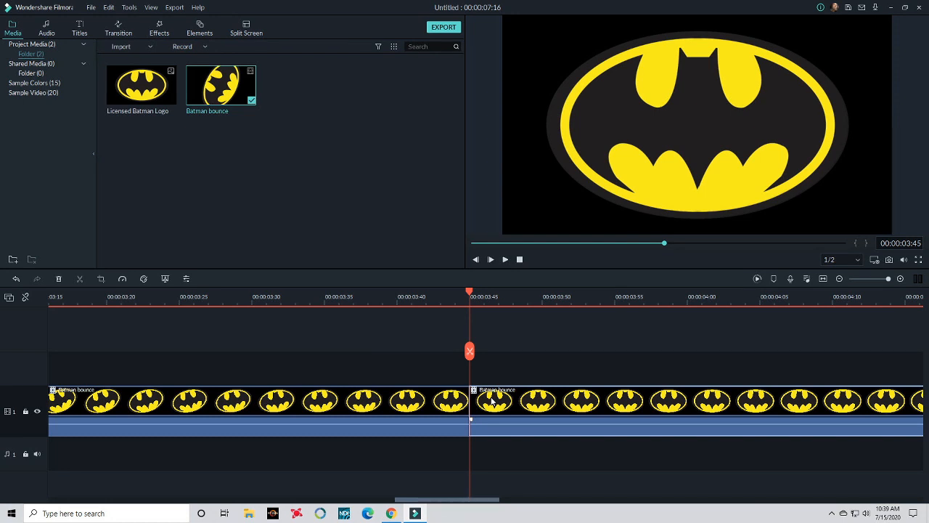
{"action": "key", "text": "Delete"}
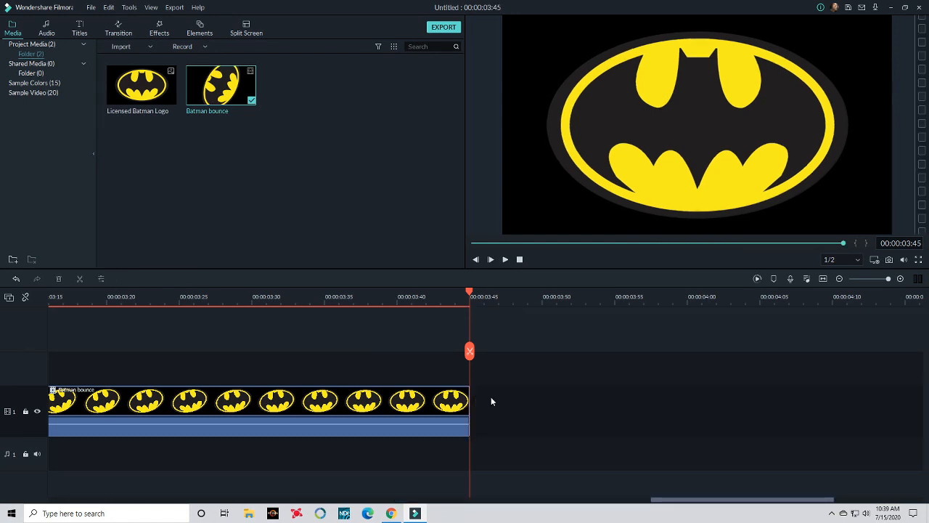
- Play the trimmed Batman bounce clip from its beginning to check the rotation
{"action": "left_click_drag", "start_coordinate": [487, 243], "coordinate": [416, 250]}
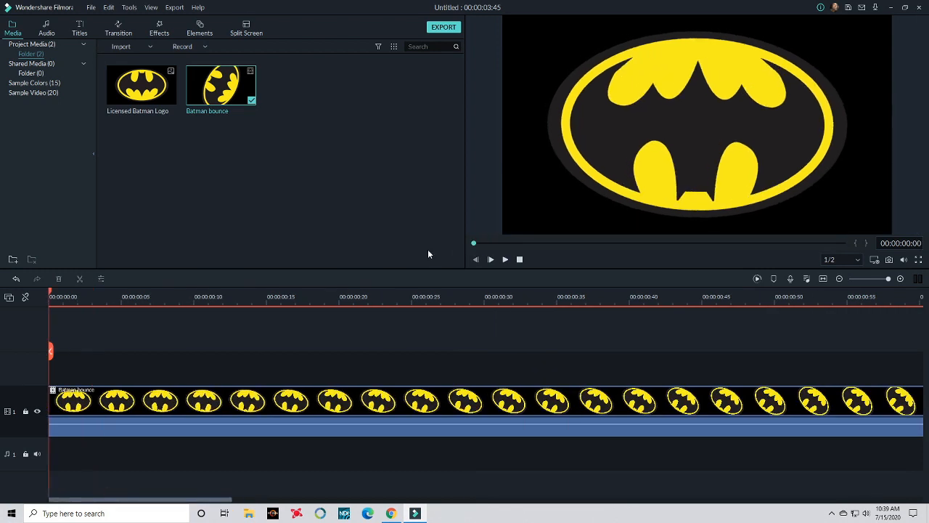
{"action": "left_click", "coordinate": [506, 261]}
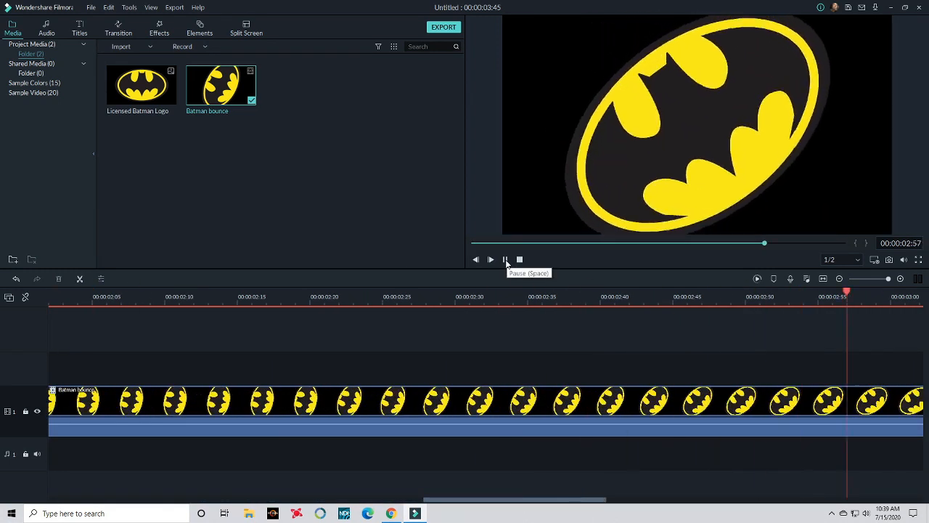
{"action": "left_click", "coordinate": [505, 259]}
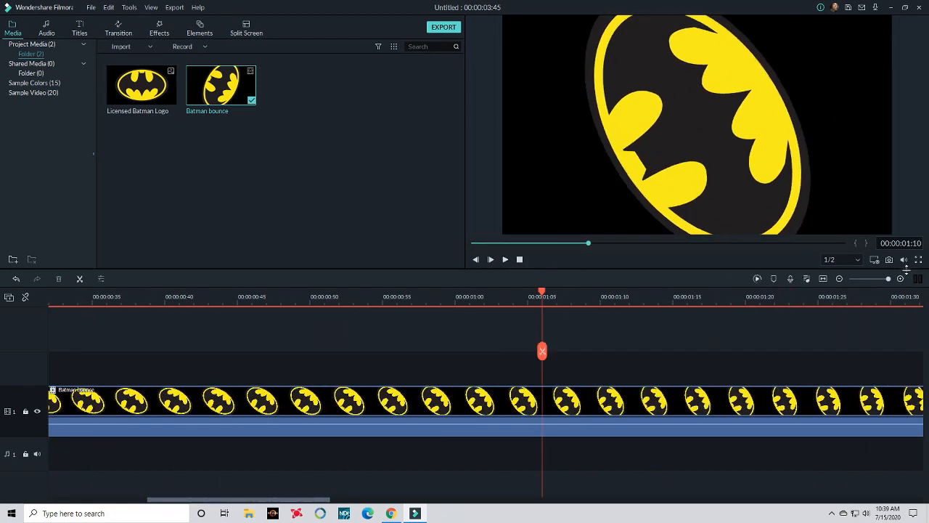
- Copy the trimmed Batman bounce clip and paste the copy directly after it on video track 1 at 00:00:03:45
{"action": "left_click_drag", "start_coordinate": [888, 280], "coordinate": [877, 279]}
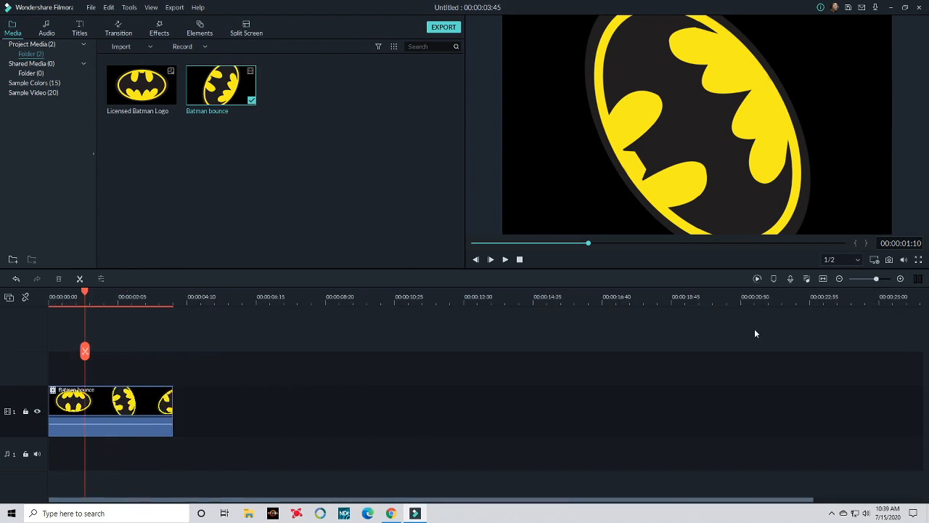
{"action": "left_click", "coordinate": [140, 409]}
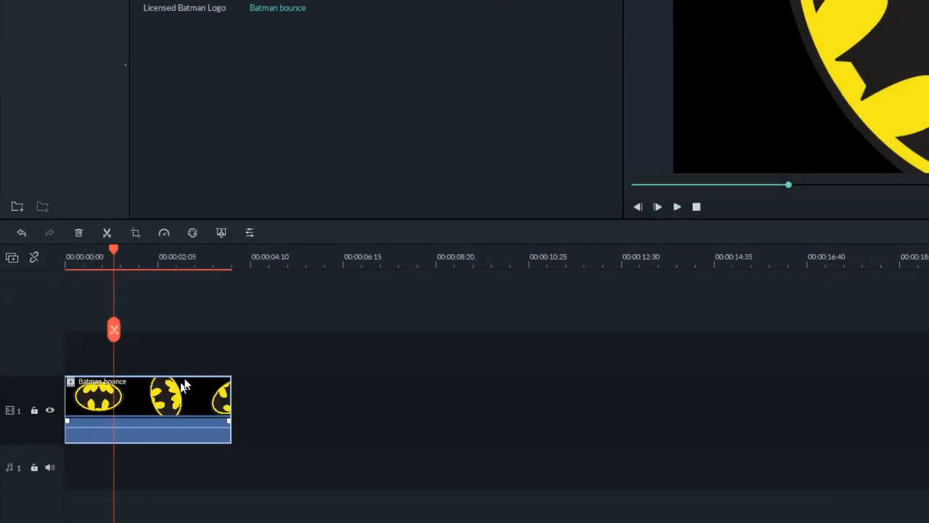
{"action": "right_click", "coordinate": [184, 389]}
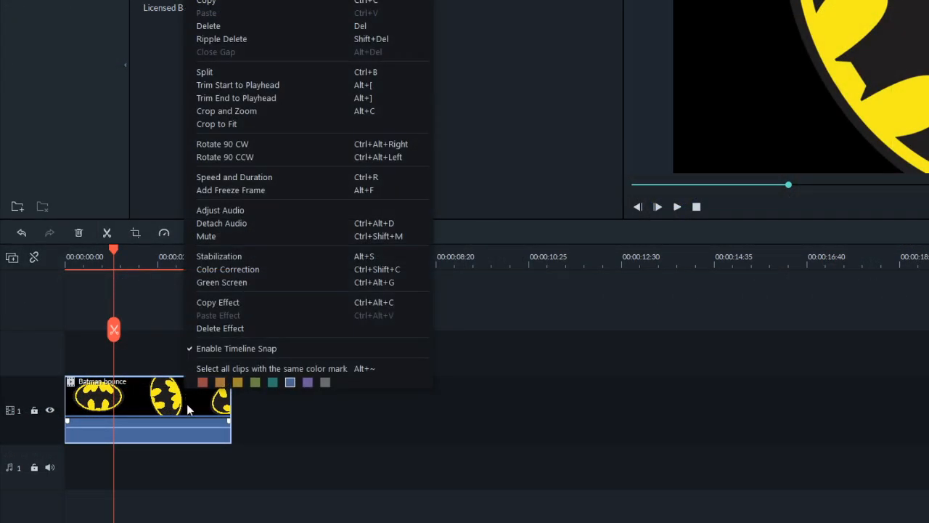
{"action": "left_click", "coordinate": [215, 6]}
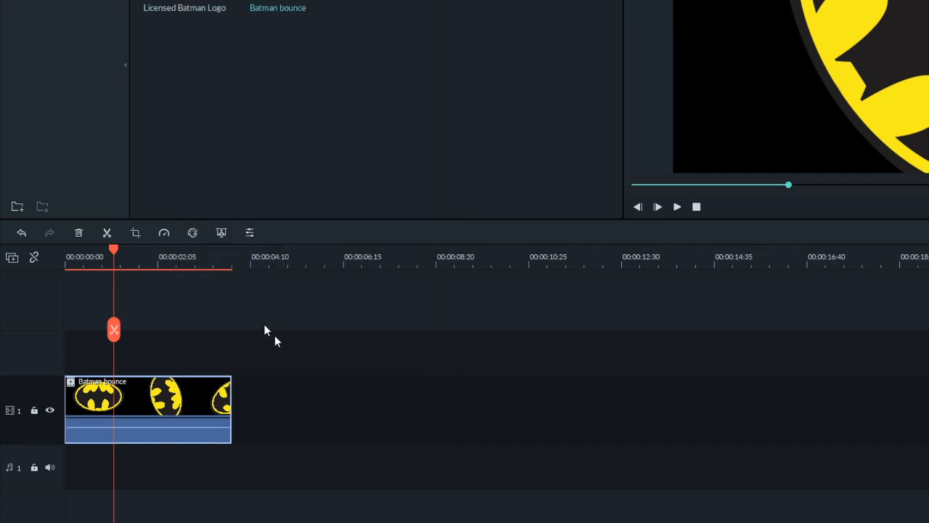
{"action": "left_click", "coordinate": [230, 261]}
{"action": "scroll", "coordinate": [313, 265], "scroll_direction": "up", "scroll_amount": 4}
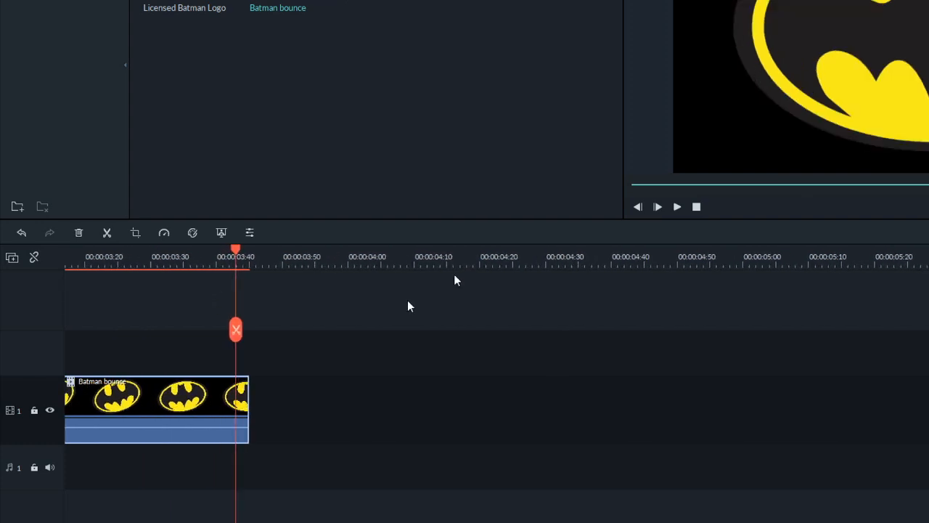
{"action": "scroll", "coordinate": [268, 265], "scroll_direction": "up", "scroll_amount": 2}
{"action": "left_click", "coordinate": [280, 262]}
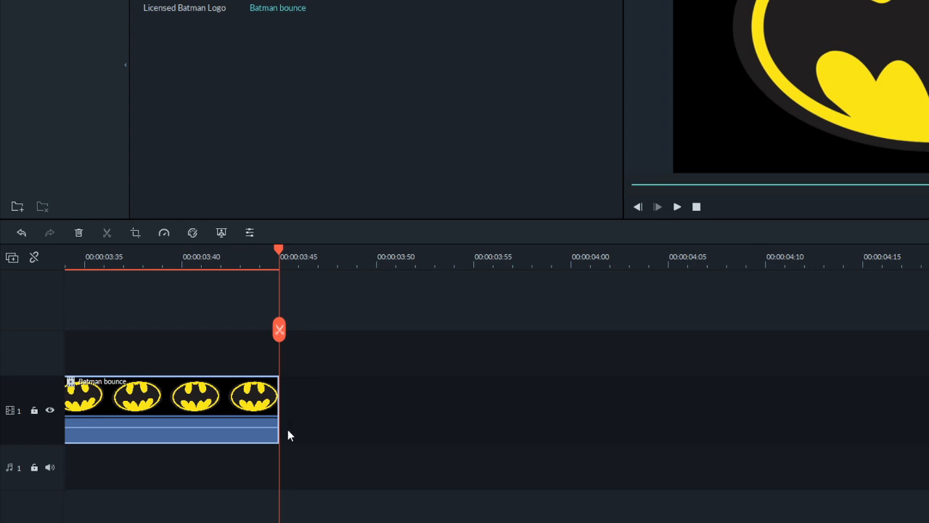
{"action": "right_click", "coordinate": [308, 407]}
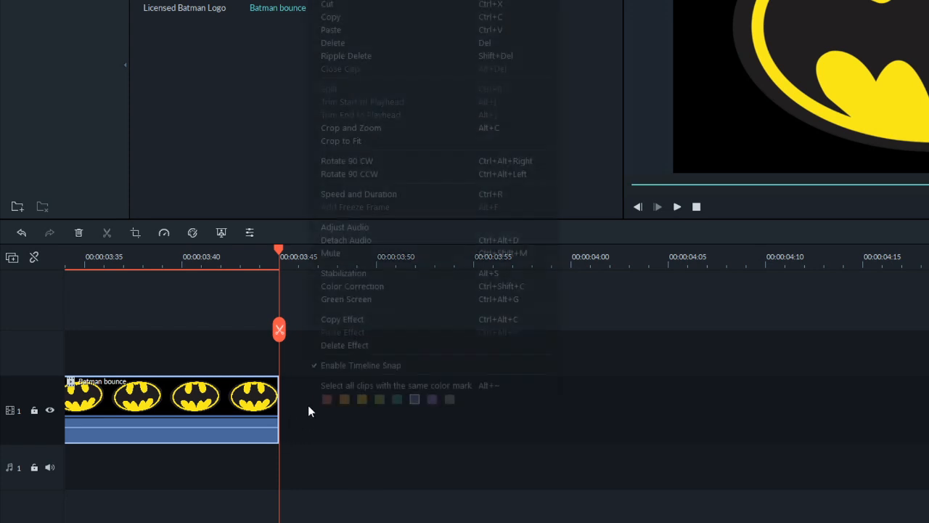
{"action": "left_click", "coordinate": [340, 32]}
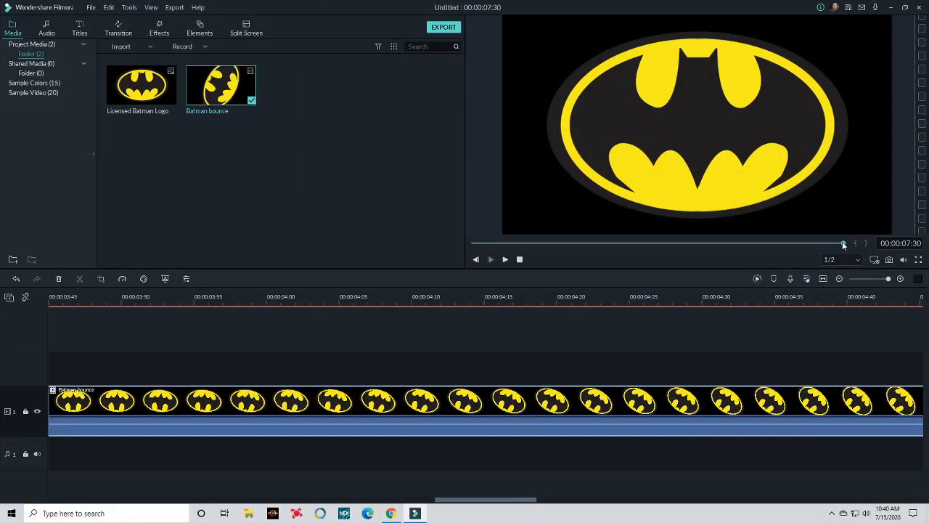
- Fit both clips in the timeline and play from the middle of the first clip across the join
{"action": "left_click", "coordinate": [823, 280]}
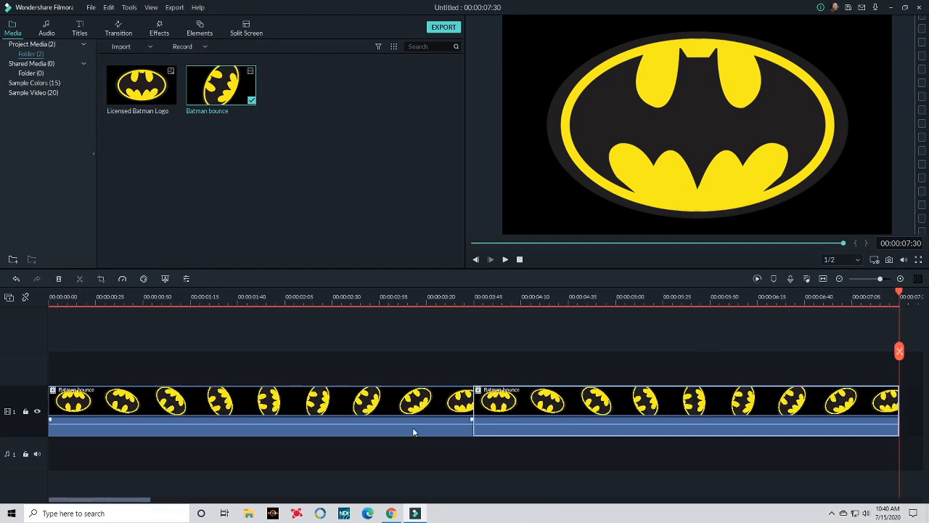
{"action": "left_click", "coordinate": [265, 297]}
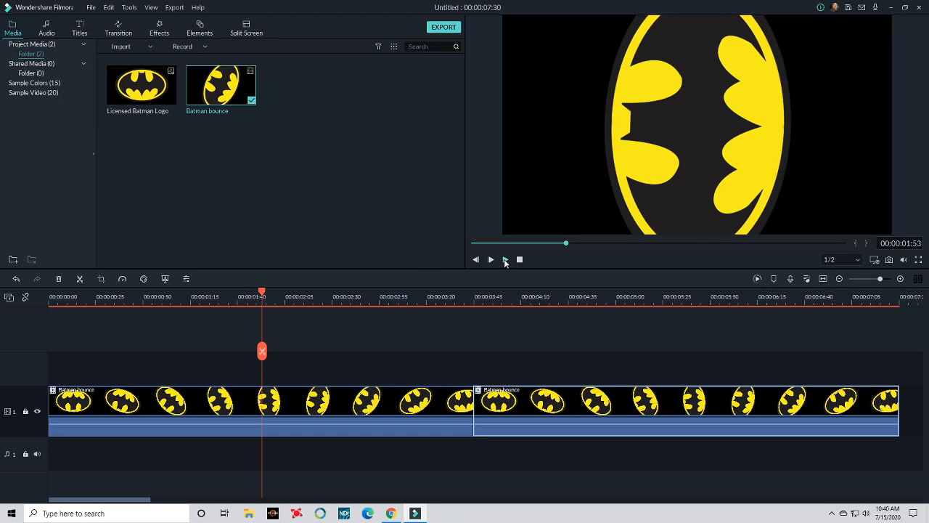
{"action": "left_click", "coordinate": [506, 262]}
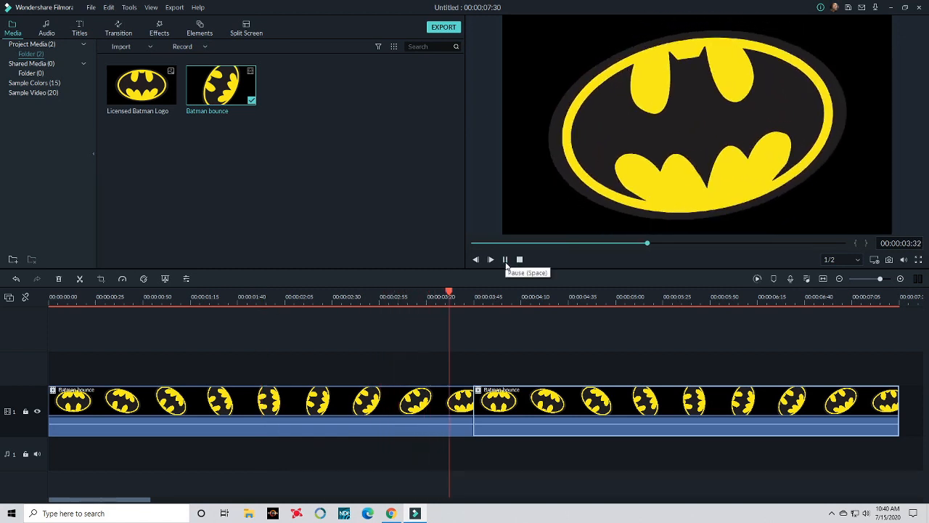
{"action": "left_click", "coordinate": [506, 261]}
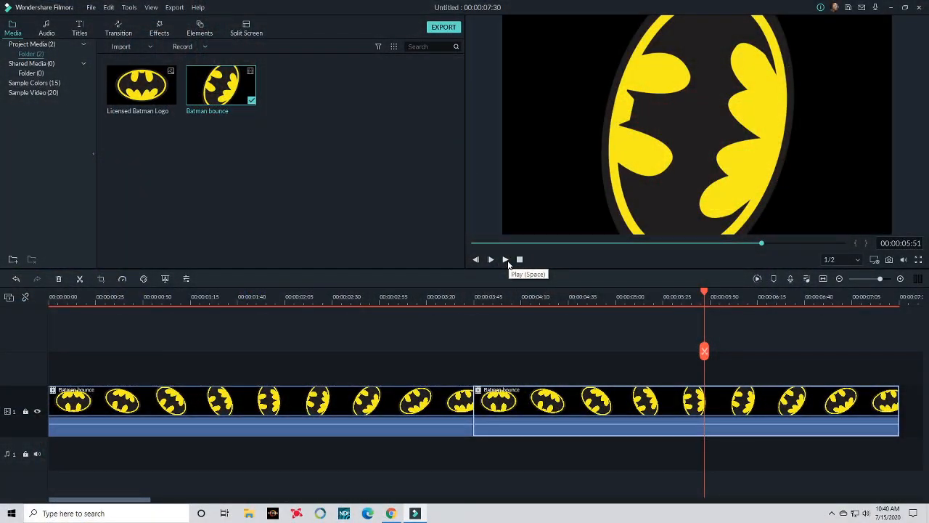
- Set the rotation of the second Batman bounce clip to 180 degrees in its Transform settings
{"action": "left_click", "coordinate": [526, 478]}
{"action": "double_click", "coordinate": [599, 407]}
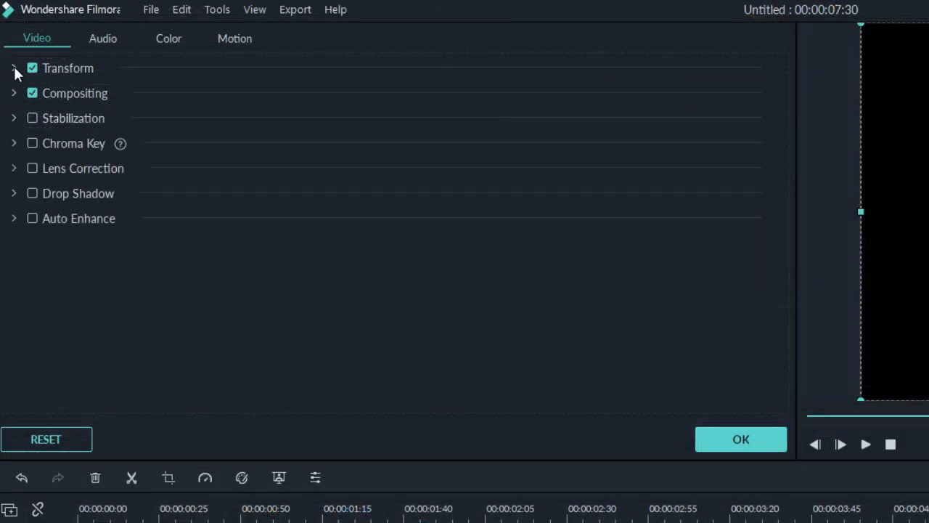
{"action": "left_click", "coordinate": [14, 68]}
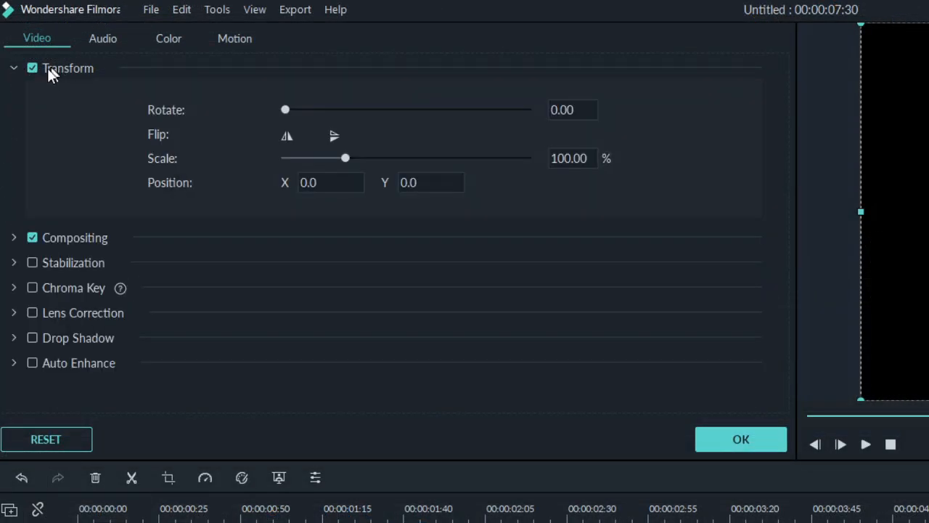
{"action": "left_click", "coordinate": [13, 68]}
{"action": "left_click", "coordinate": [13, 68]}
{"action": "left_click_drag", "start_coordinate": [290, 110], "coordinate": [318, 110]}
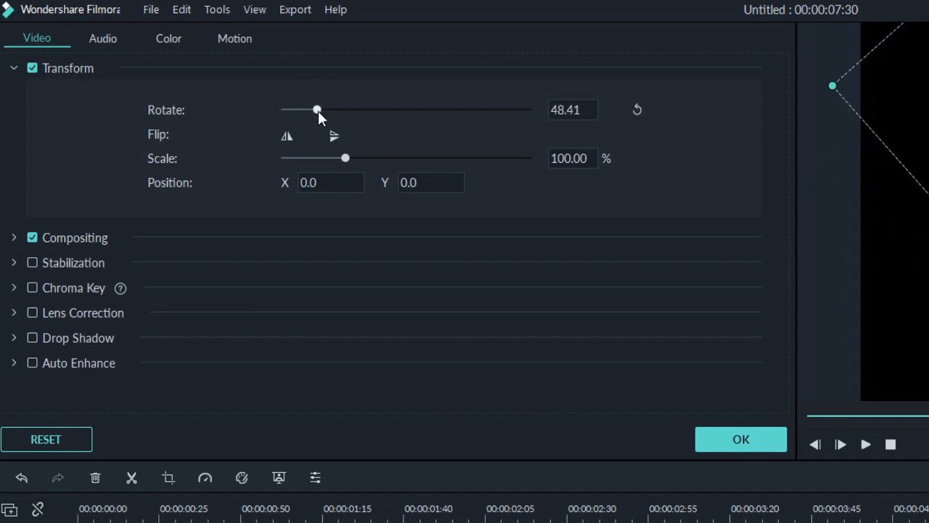
{"action": "left_click", "coordinate": [585, 109]}
{"action": "type", "text": "180"}
{"action": "key", "text": "Return"}
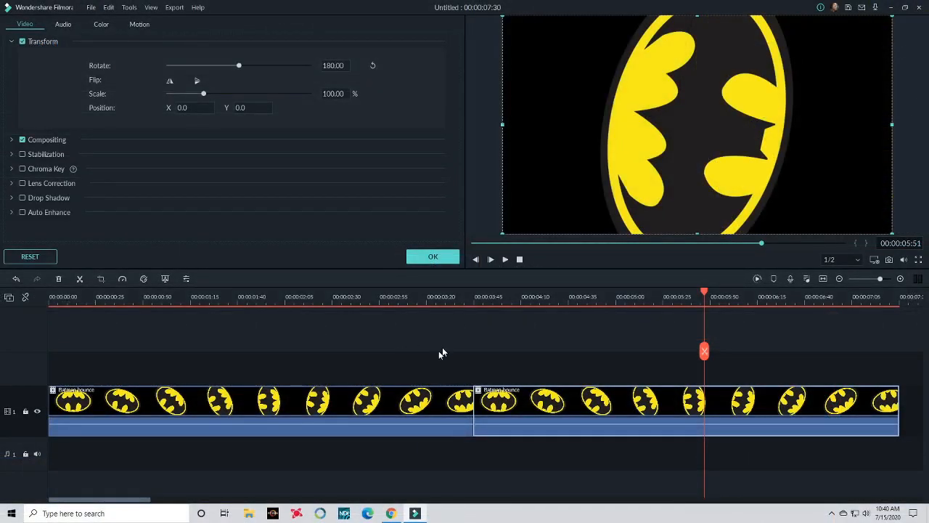
- Compare the second clip at 0 degrees just past the join at 00:00:03:50, then set its rotation back to 180 and apply it
{"action": "left_click_drag", "start_coordinate": [456, 296], "coordinate": [482, 296]}
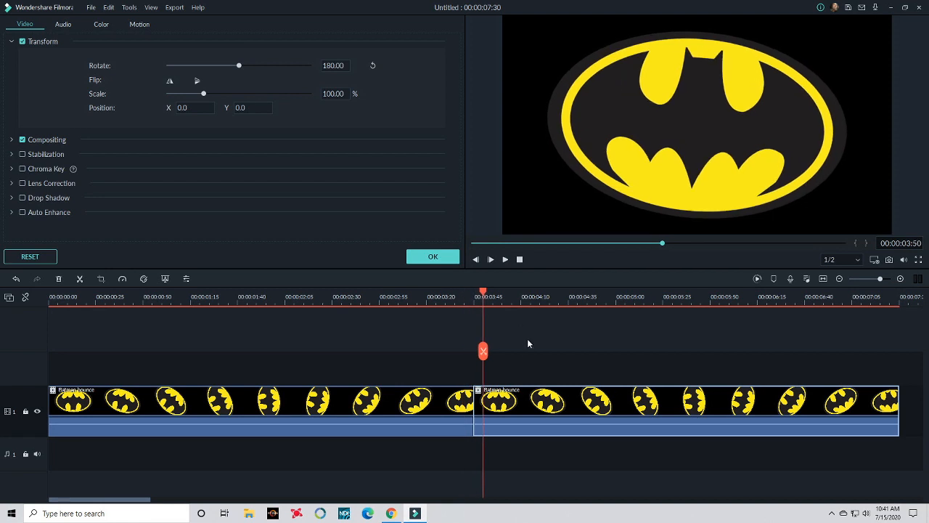
{"action": "left_click_drag", "start_coordinate": [239, 67], "coordinate": [153, 67]}
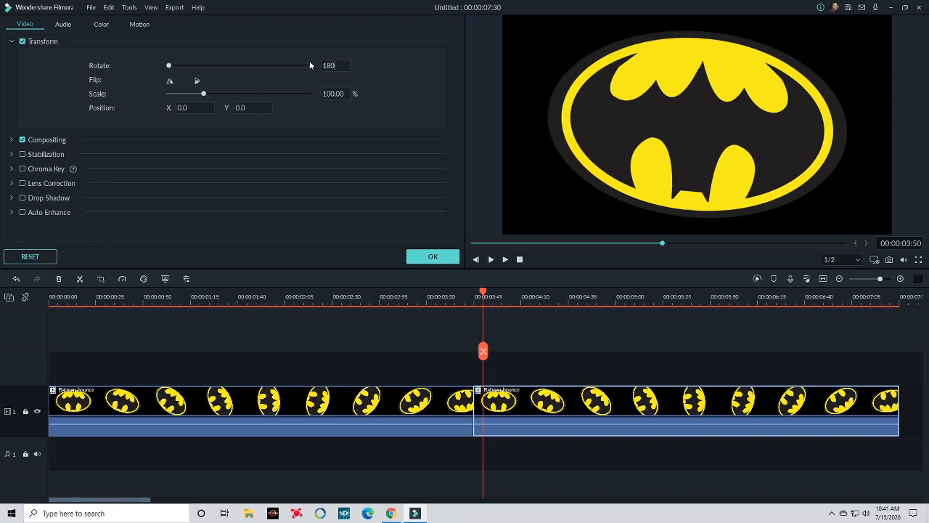
{"action": "left_click", "coordinate": [433, 256]}
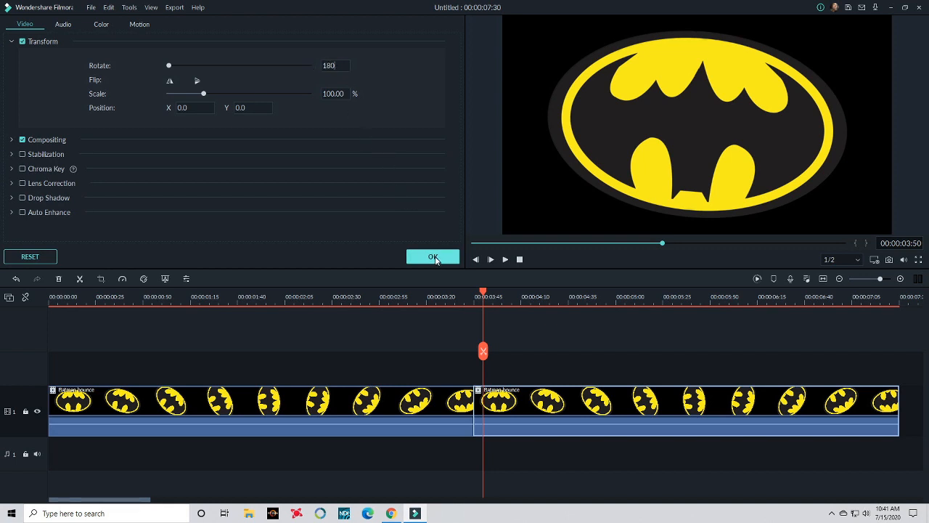
- Play from the middle of the first clip through the end of the rotated second clip to check the full turn
{"action": "left_click", "coordinate": [240, 304]}
{"action": "key", "text": "space"}
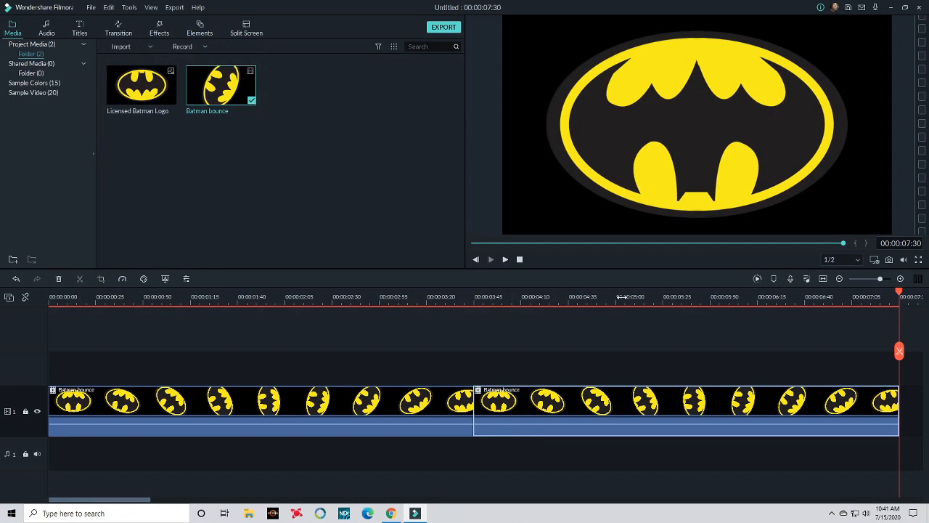
- Select both Batman bounce clips on video track 1 together and copy them
{"action": "left_click_drag", "start_coordinate": [567, 299], "coordinate": [377, 315]}
{"action": "left_click_drag", "start_coordinate": [593, 300], "coordinate": [124, 319]}
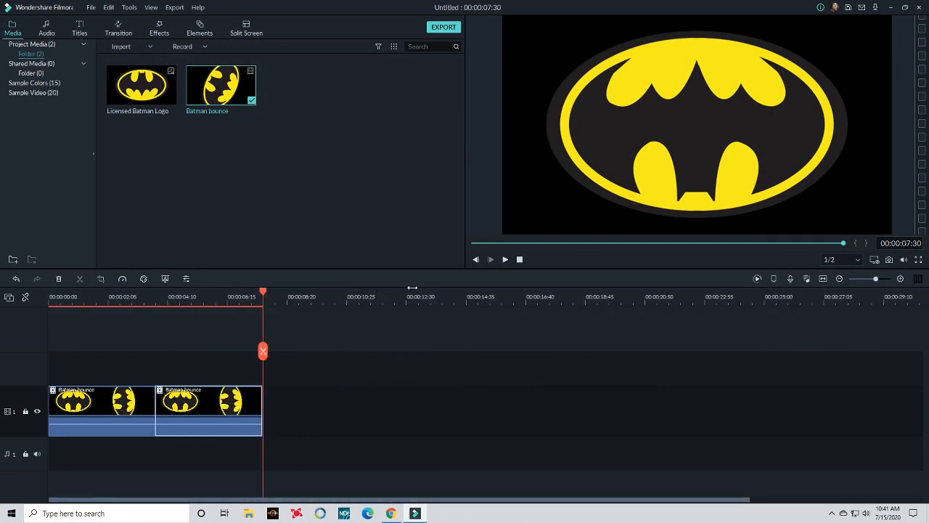
{"action": "left_click_drag", "start_coordinate": [407, 297], "coordinate": [254, 309]}
{"action": "left_click", "coordinate": [78, 411]}
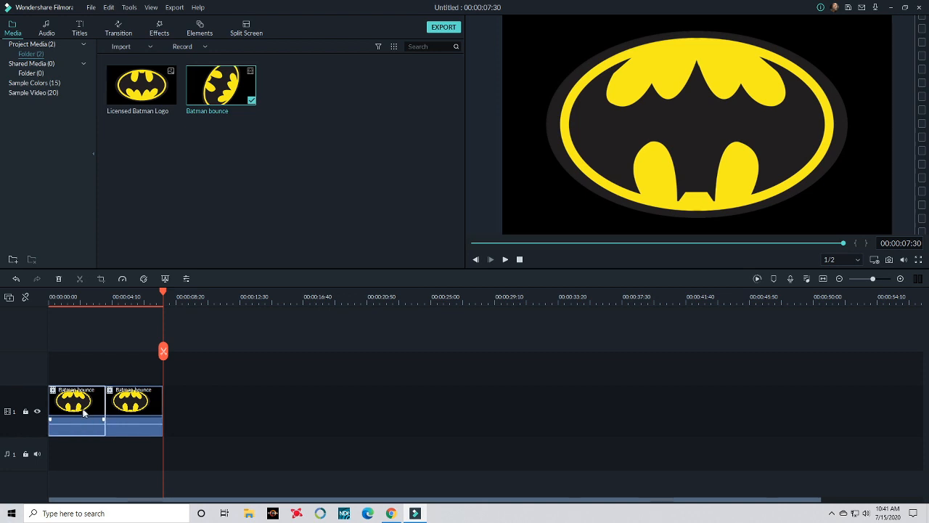
{"action": "left_click", "coordinate": [125, 404], "text": "ctrl"}
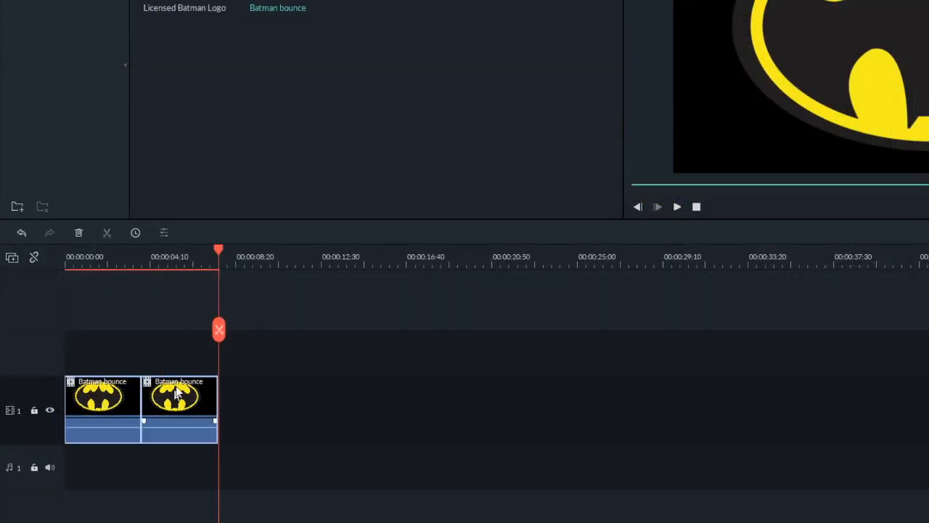
{"action": "left_click", "coordinate": [166, 406]}
{"action": "left_click", "coordinate": [135, 407]}
{"action": "left_click", "coordinate": [162, 406]}
{"action": "left_click", "coordinate": [135, 403]}
{"action": "left_click", "coordinate": [120, 392]}
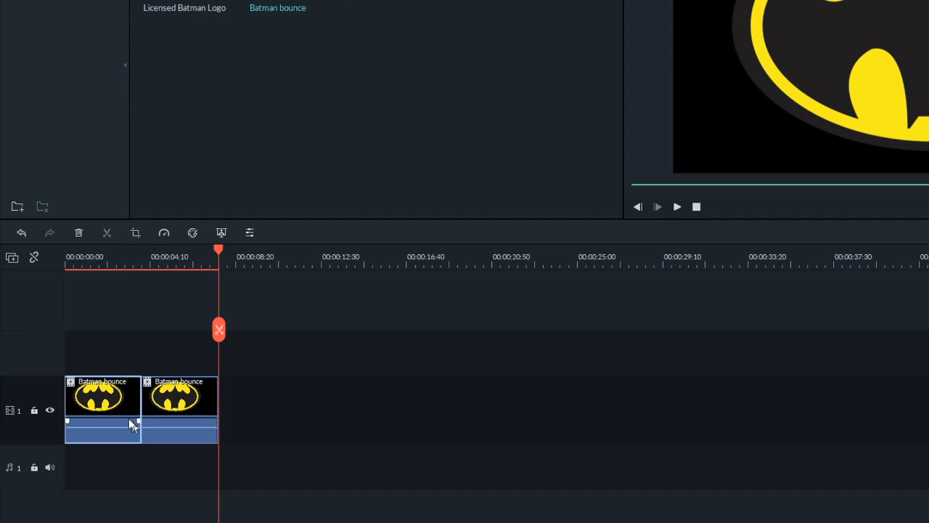
{"action": "left_click", "coordinate": [153, 411]}
{"action": "left_click", "coordinate": [167, 402], "text": "ctrl"}
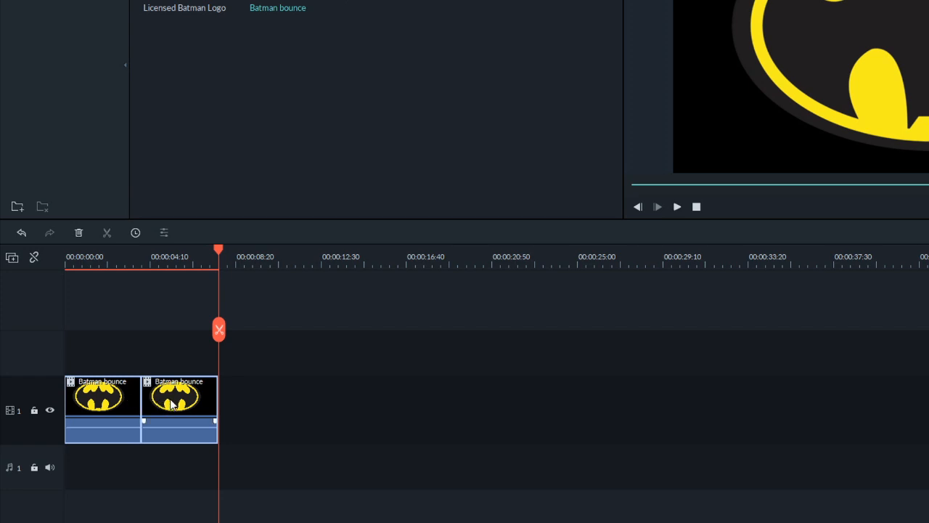
{"action": "right_click", "coordinate": [172, 404]}
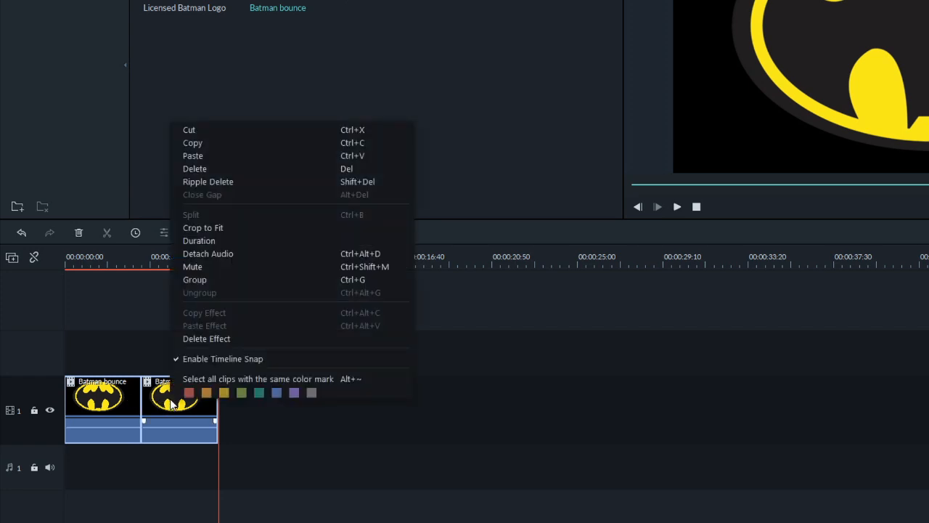
{"action": "left_click", "coordinate": [196, 143]}
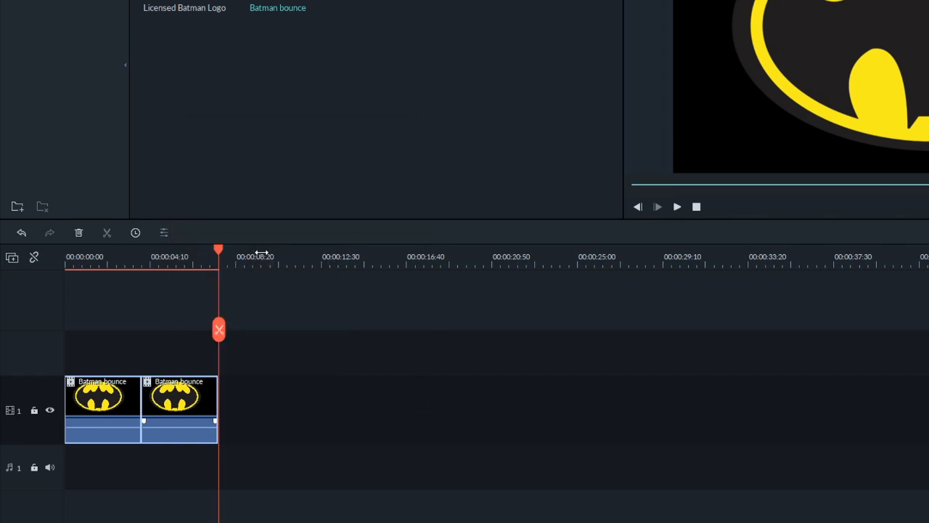
- Paste the copied clip pair 14 times end to end on video track 1, extending the sequence to 00:01:52:30
{"action": "scroll", "coordinate": [259, 254], "scroll_direction": "up", "scroll_amount": 3}
{"action": "scroll", "coordinate": [290, 265], "scroll_direction": "up", "scroll_amount": 2}
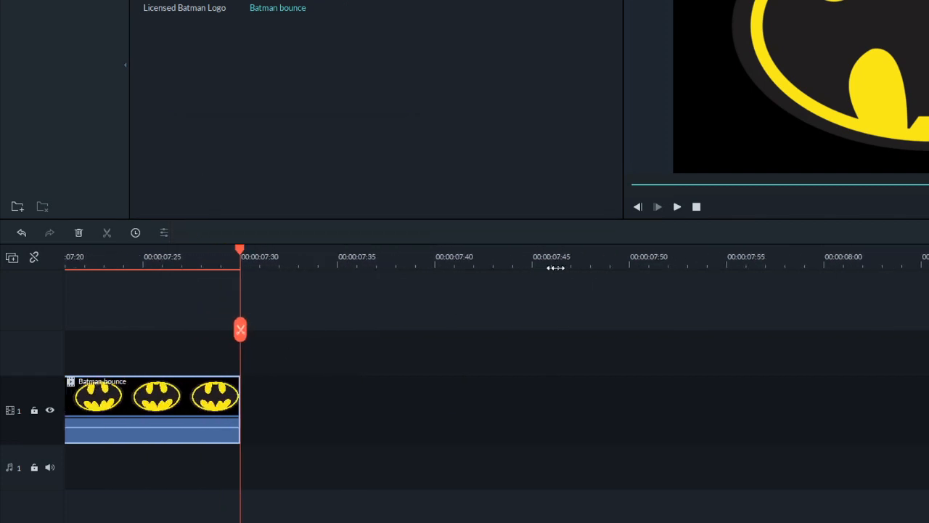
{"action": "scroll", "coordinate": [498, 269], "scroll_direction": "down", "scroll_amount": 1}
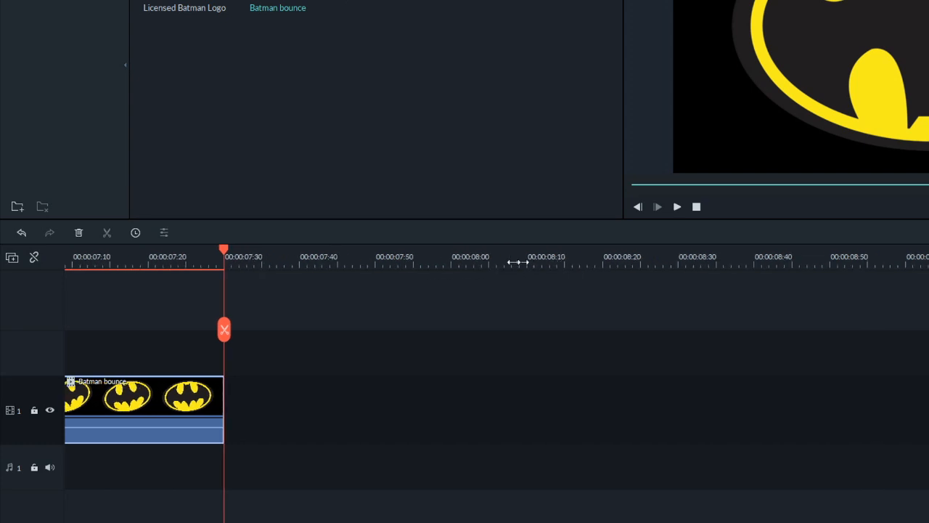
{"action": "scroll", "coordinate": [178, 261], "scroll_direction": "down", "scroll_amount": 3}
{"action": "scroll", "coordinate": [331, 258], "scroll_direction": "down", "scroll_amount": 1}
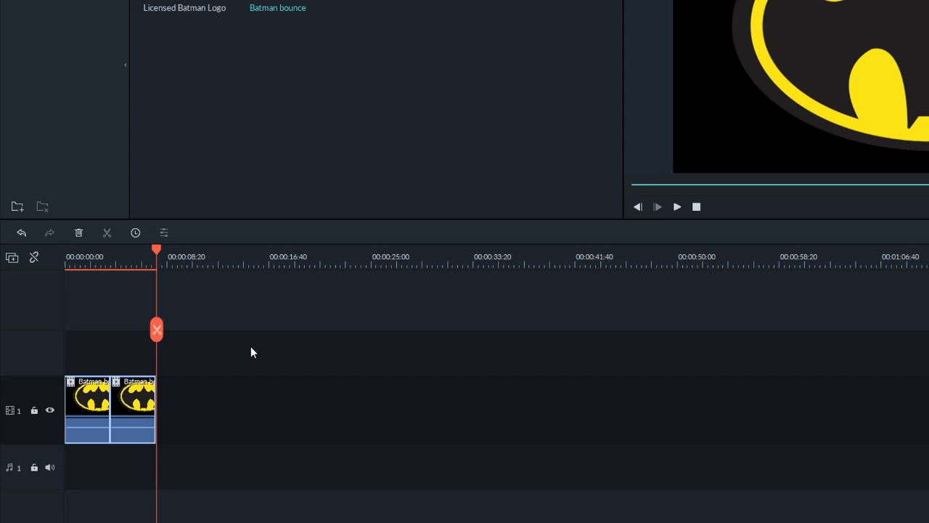
{"action": "key", "text": "ctrl+v"}
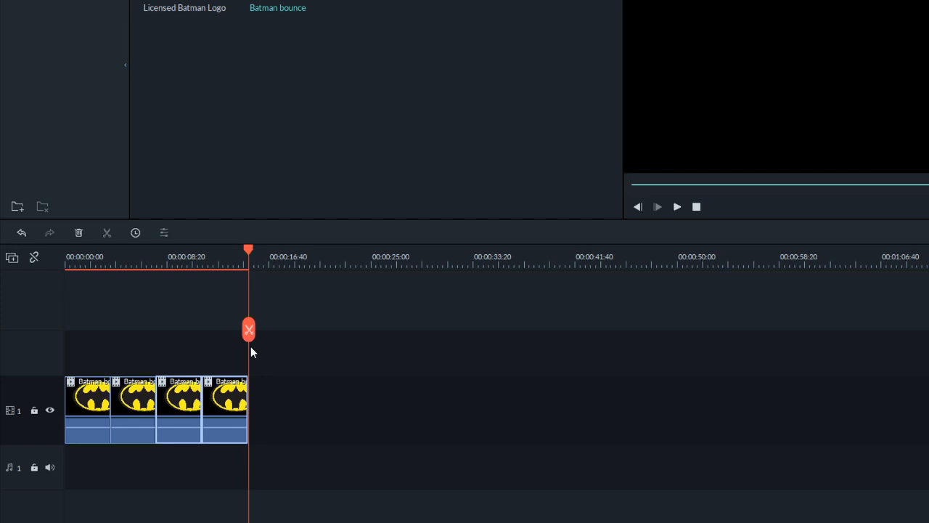
{"action": "key", "text": "ctrl+v"}
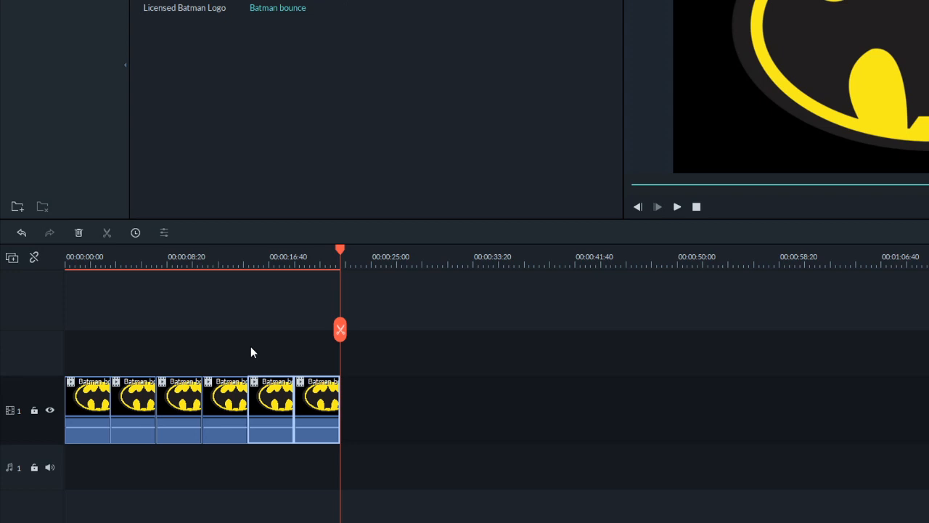
{"action": "key", "text": "ctrl+v"}
{"action": "key", "text": "ctrl+v"}
{"action": "key", "text": "ctrl+v"}
{"action": "key", "text": "ctrl+v"}
{"action": "key", "text": "ctrl+v"}
{"action": "key", "text": "ctrl+v"}
{"action": "key", "text": "ctrl+v"}
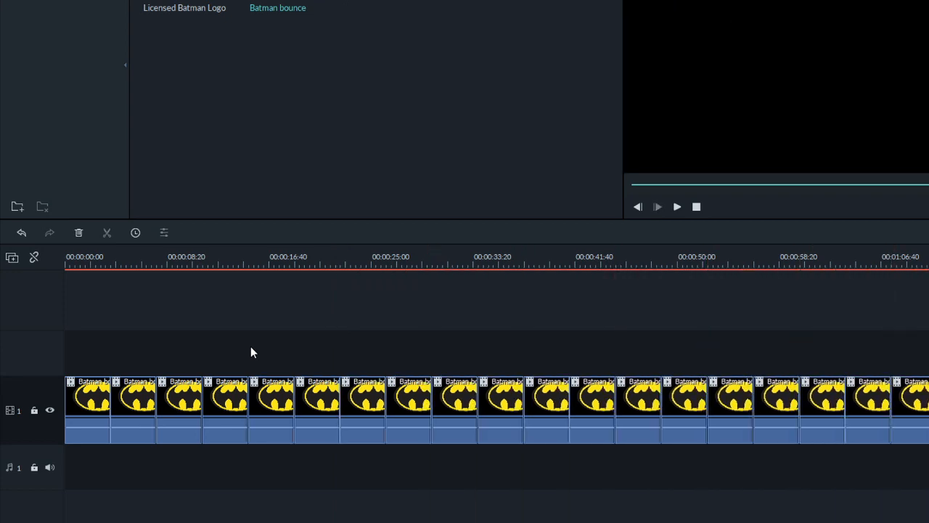
{"action": "key", "text": "ctrl+v"}
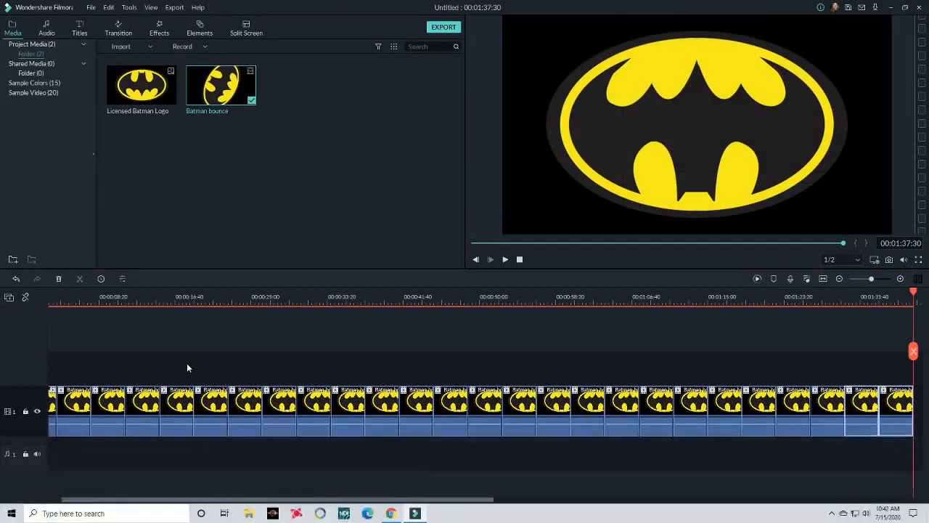
{"action": "key", "text": "ctrl+v"}
{"action": "key", "text": "ctrl+v"}
{"action": "key", "text": "ctrl+v"}
{"action": "key", "text": "ctrl+v"}
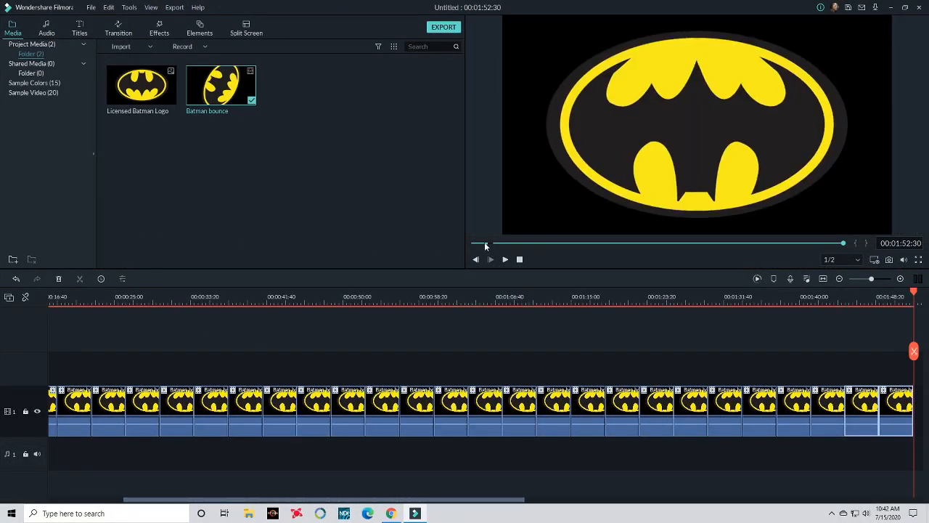
- Play the extended sequence from its start and fit the whole sequence in the timeline to check the continuous rotation
{"action": "left_click", "coordinate": [519, 260]}
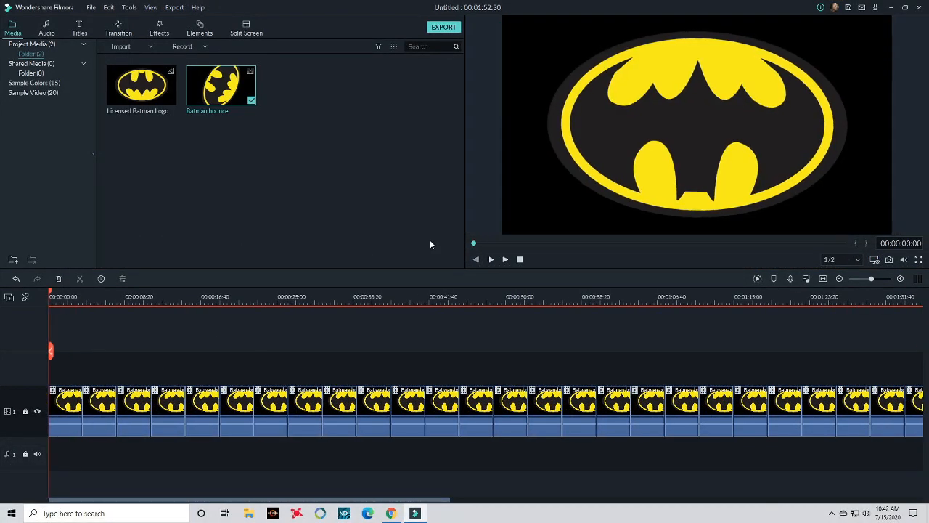
{"action": "left_click", "coordinate": [505, 259]}
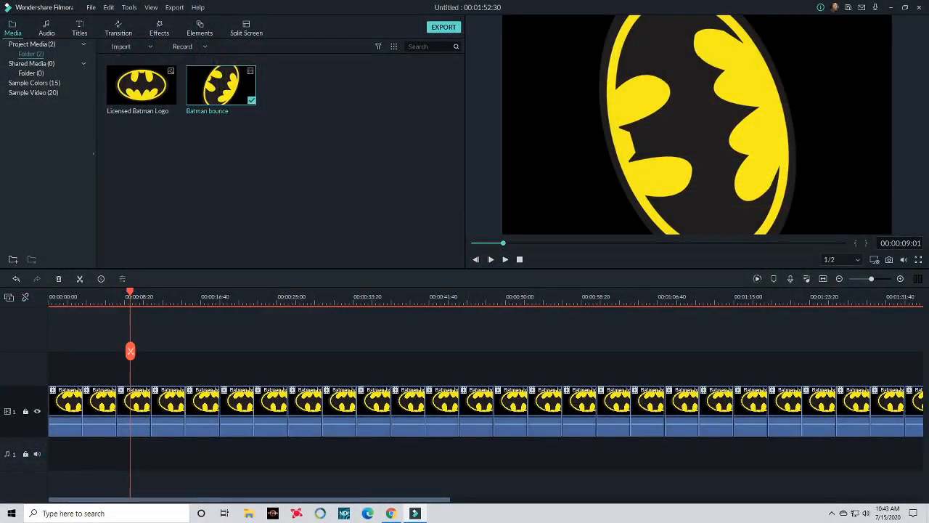
{"action": "left_click", "coordinate": [824, 279]}
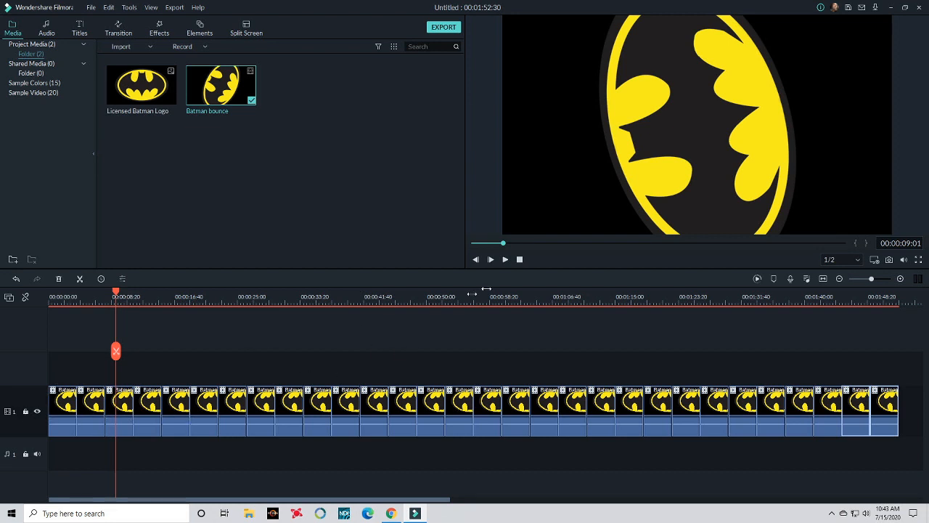
{"action": "left_click", "coordinate": [507, 259]}
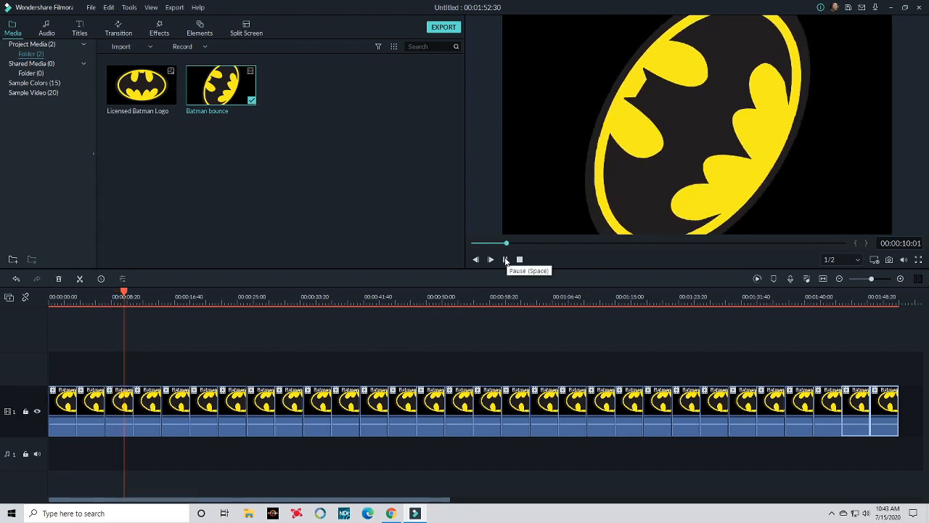
{"action": "left_click", "coordinate": [506, 259]}
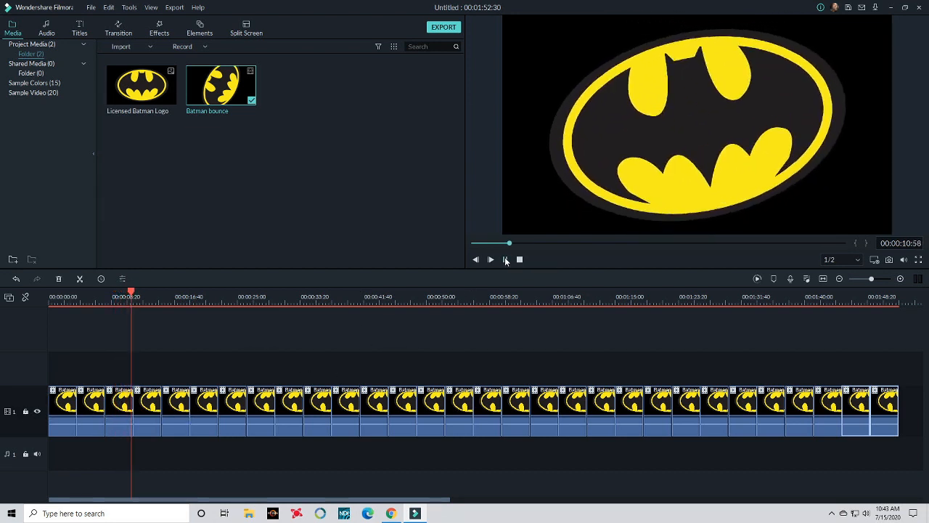
- Name the local MP4 export "Batmaqn bounce 2", check the video bit rate options in its settings, and export it
{"action": "left_click", "coordinate": [444, 28]}
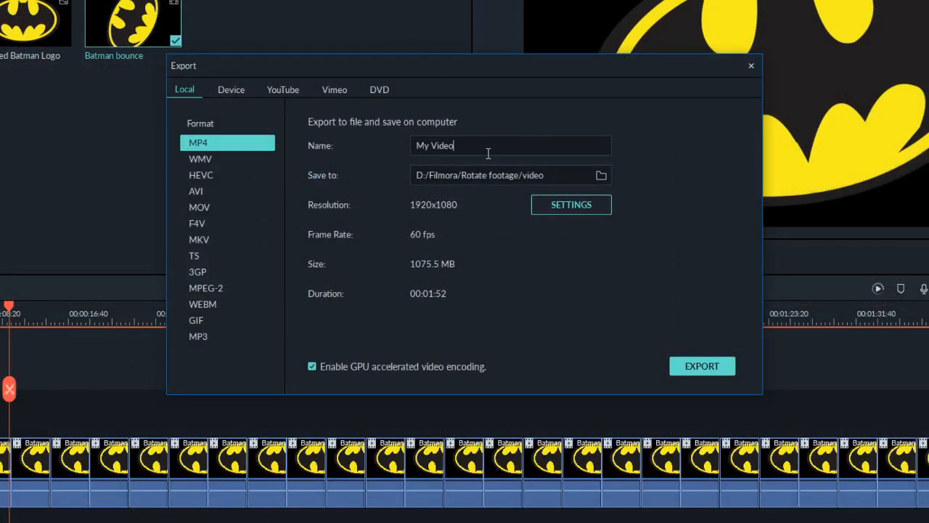
{"action": "left_click_drag", "start_coordinate": [488, 152], "coordinate": [338, 141]}
{"action": "type", "text": "Batmaqn boun"}
{"action": "left_click", "coordinate": [591, 204]}
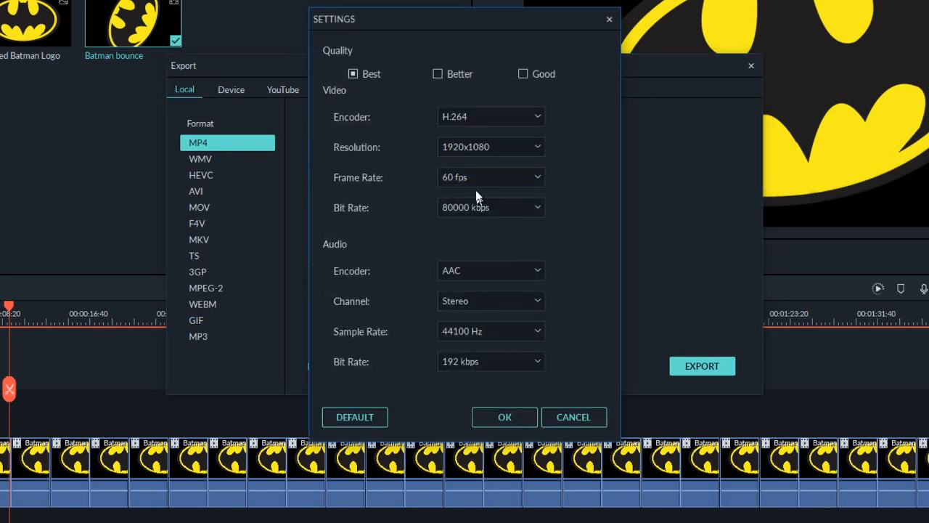
{"action": "left_click", "coordinate": [527, 210]}
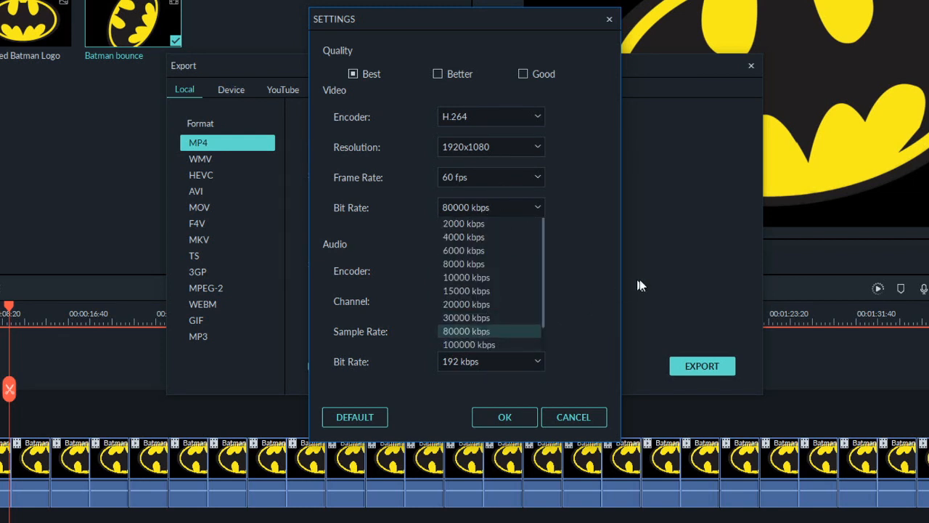
{"action": "left_click", "coordinate": [505, 417]}
{"action": "left_click", "coordinate": [504, 417]}
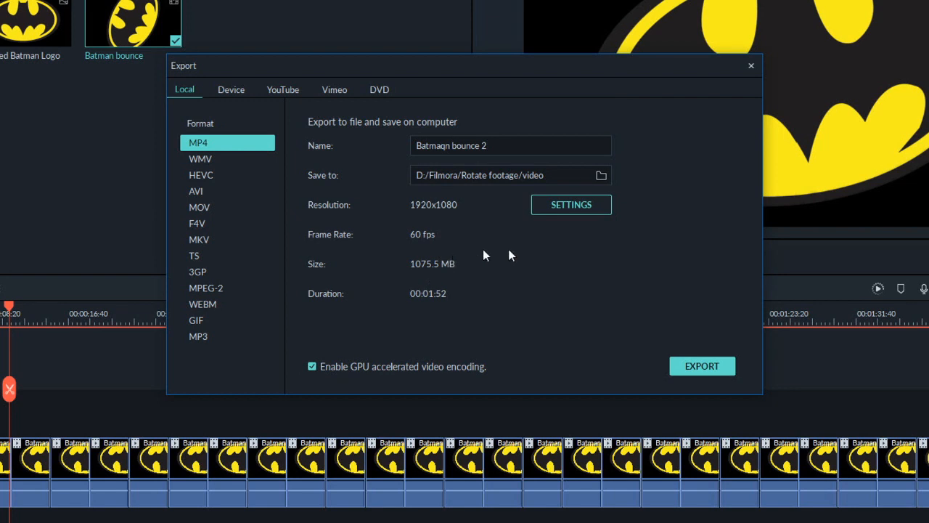
{"action": "left_click", "coordinate": [703, 374]}
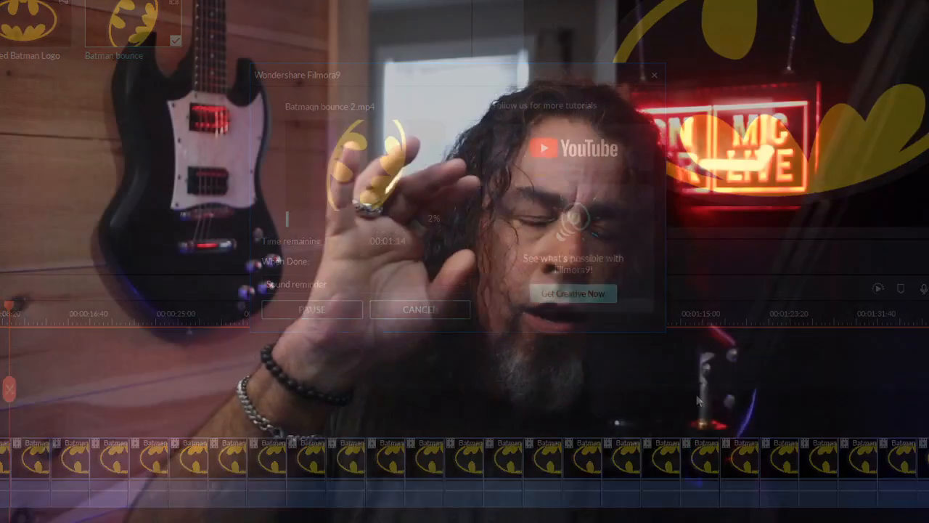
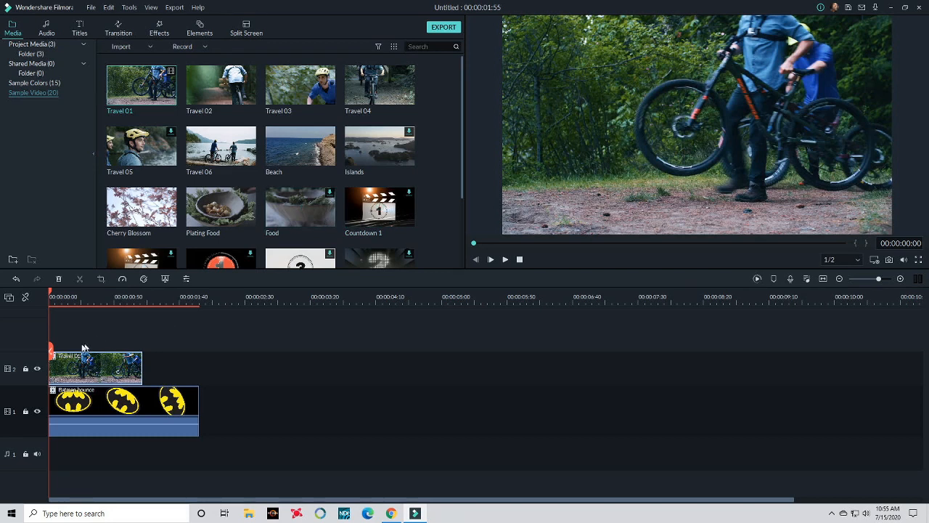
- Hide video track 2, which holds the Travel 01 clip
{"action": "left_click", "coordinate": [38, 369]}
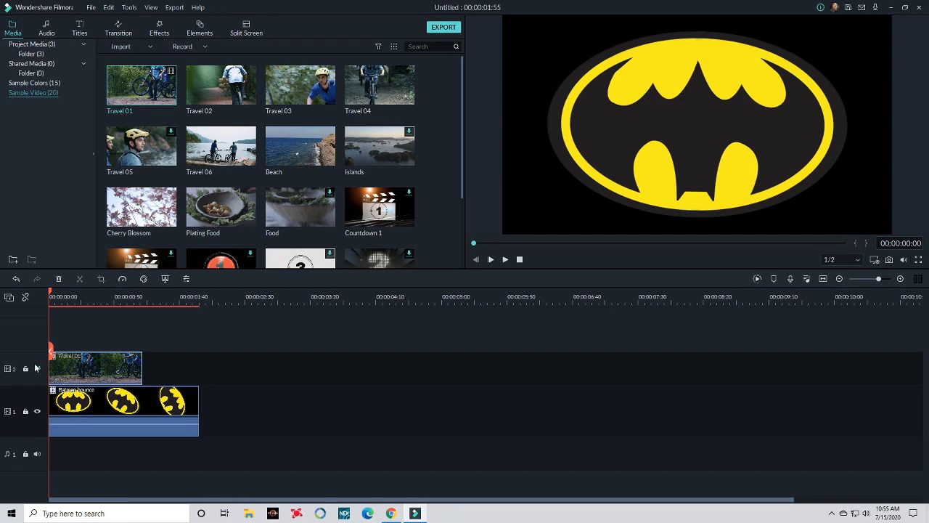
- Show video track 2 again, shrink the Travel 01 clip in the preview, and place it over the right half of the frame
{"action": "left_click", "coordinate": [38, 370]}
{"action": "left_click", "coordinate": [573, 144]}
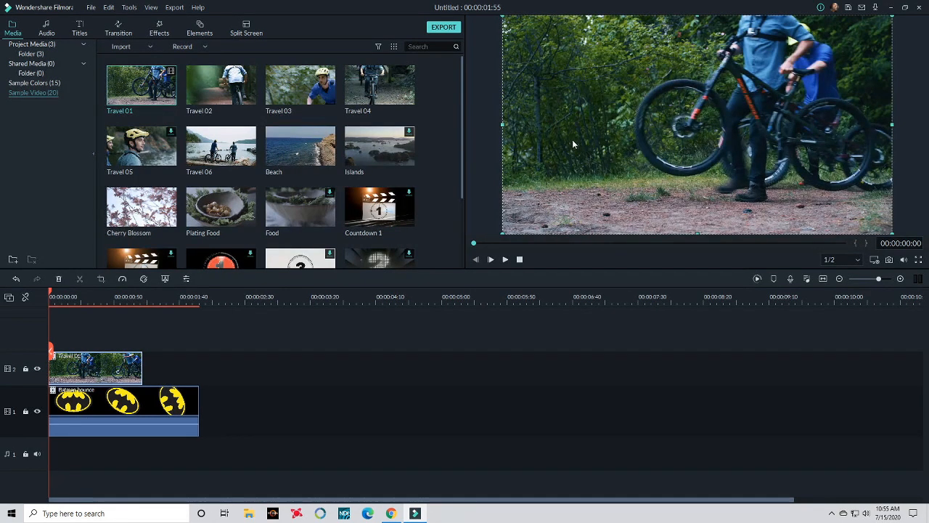
{"action": "double_click", "coordinate": [98, 367]}
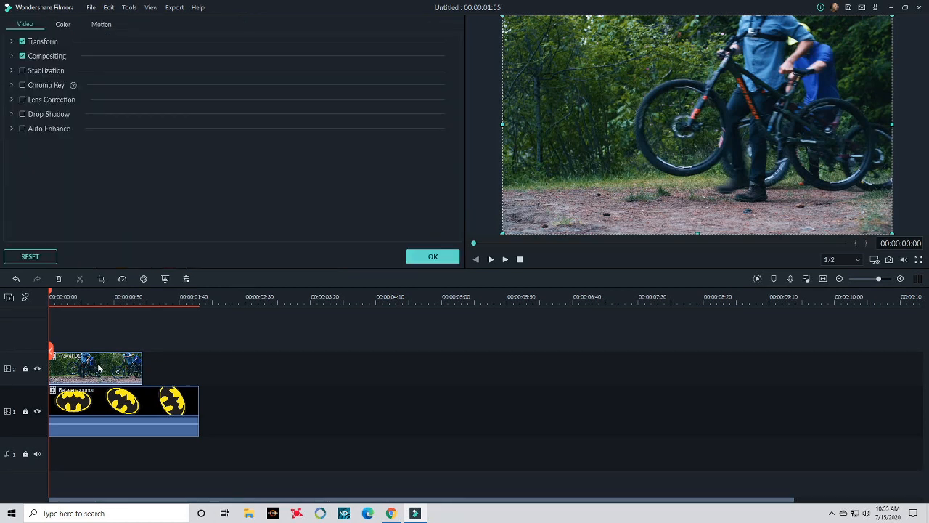
{"action": "left_click", "coordinate": [25, 412]}
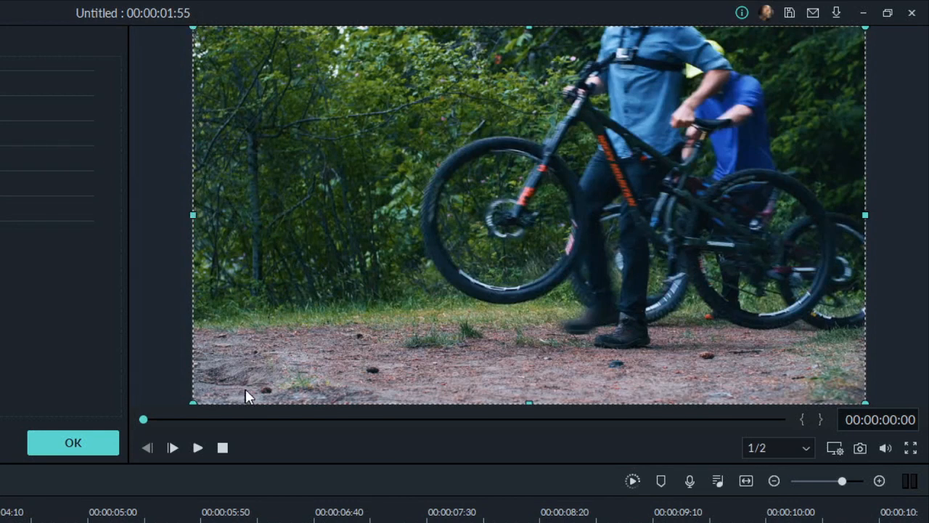
{"action": "left_click_drag", "start_coordinate": [194, 402], "coordinate": [441, 264]}
{"action": "left_click_drag", "start_coordinate": [617, 185], "coordinate": [698, 324]}
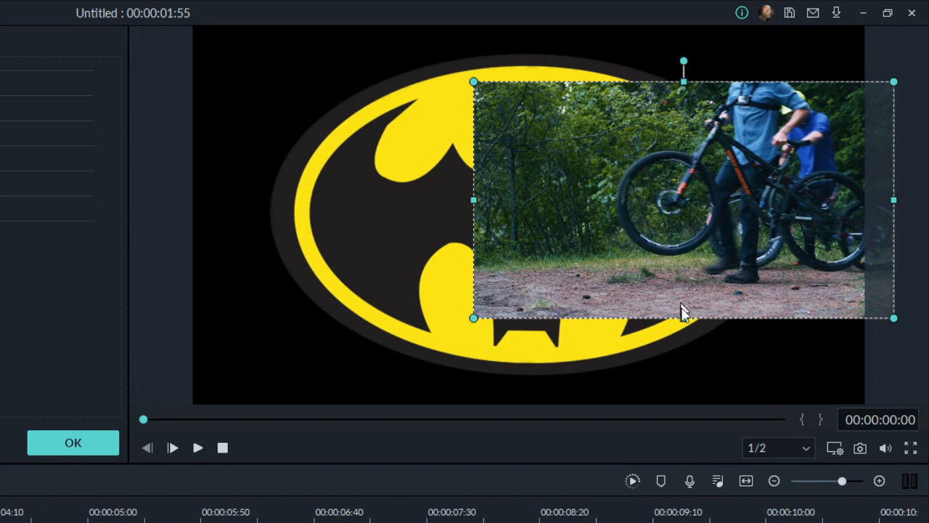
{"action": "left_click_drag", "start_coordinate": [516, 307], "coordinate": [547, 276]}
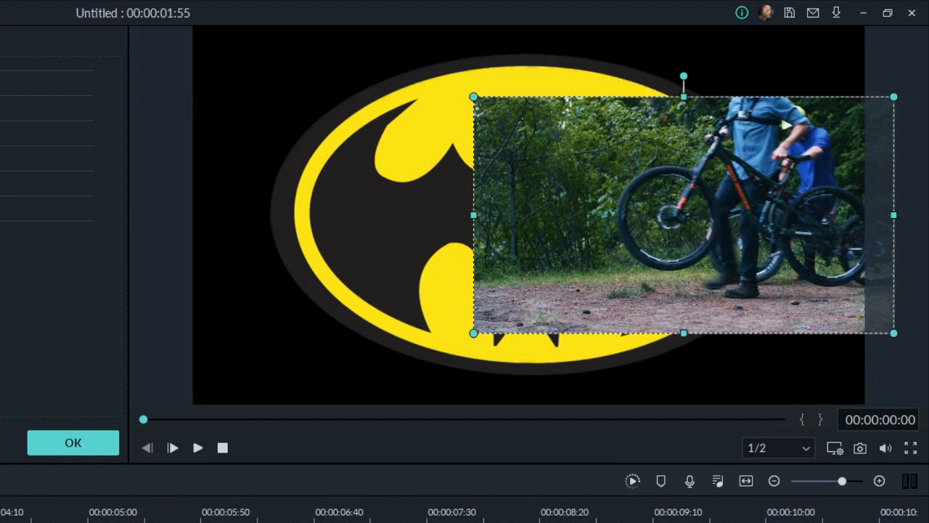
- Shrink the Batman logo clip into the frame's upper-left area and move the Travel 01 clip down to the lower-right corner
{"action": "left_click", "coordinate": [396, 274]}
{"action": "left_click_drag", "start_coordinate": [861, 399], "coordinate": [305, 244]}
{"action": "left_click_drag", "start_coordinate": [359, 160], "coordinate": [379, 229]}
{"action": "left_click_drag", "start_coordinate": [664, 226], "coordinate": [653, 281]}
{"action": "left_click_drag", "start_coordinate": [323, 227], "coordinate": [320, 172]}
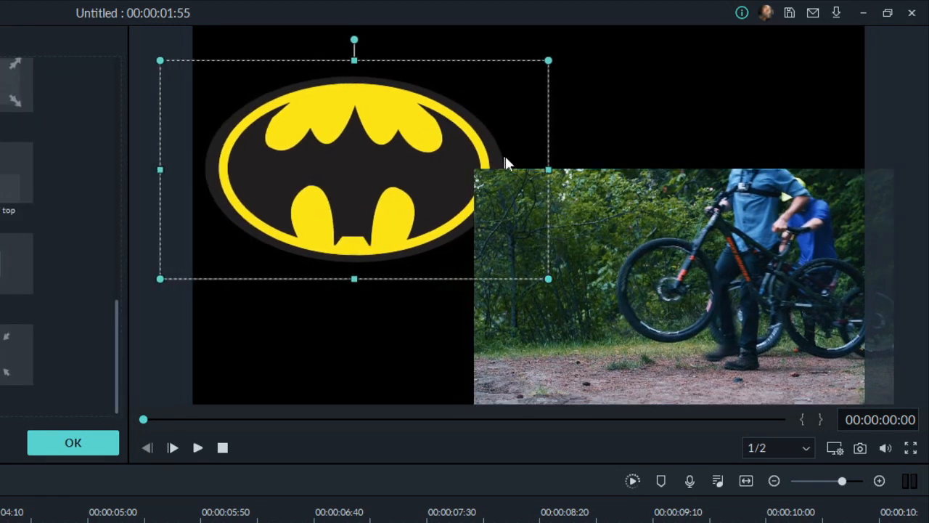
{"action": "left_click_drag", "start_coordinate": [407, 205], "coordinate": [382, 153]}
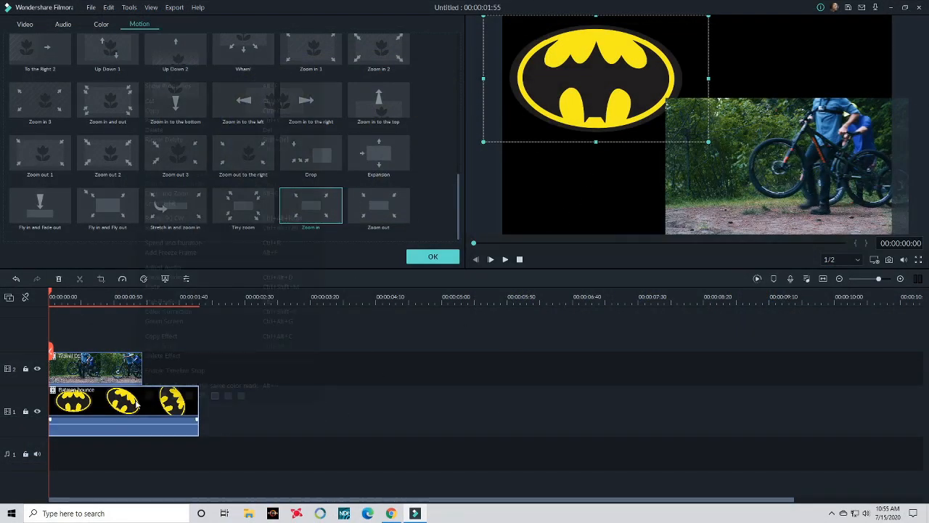
- Crop both sides of the Batman logo clip at a Custom ratio, and enlarge it against the frame's left edge
{"action": "right_click", "coordinate": [135, 404]}
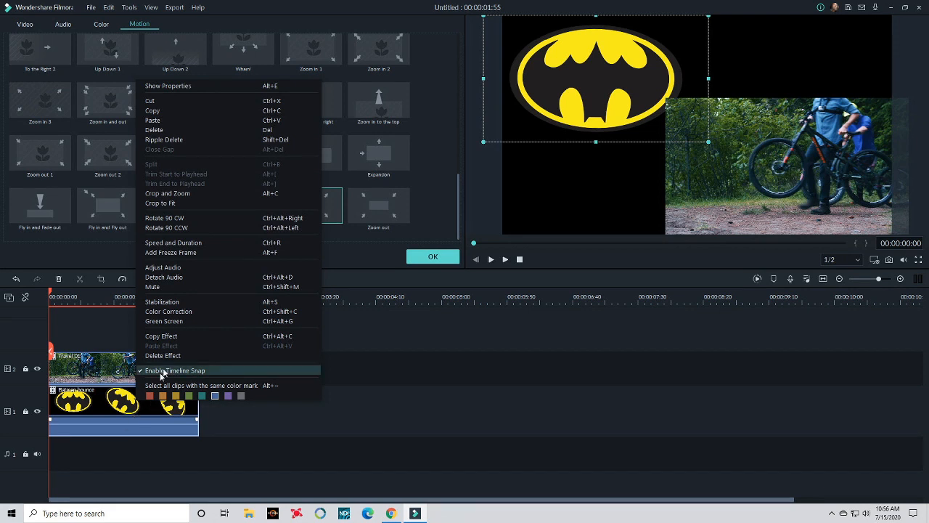
{"action": "left_click", "coordinate": [182, 194]}
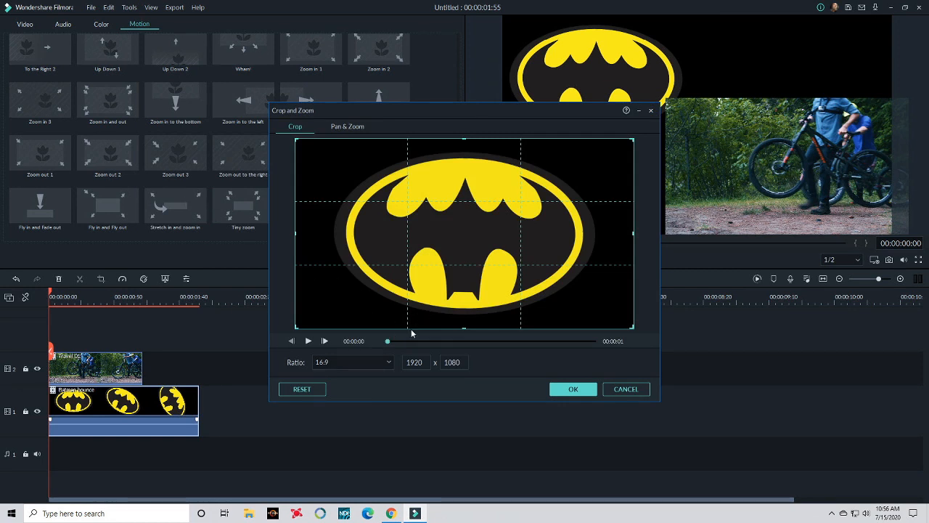
{"action": "left_click", "coordinate": [357, 363]}
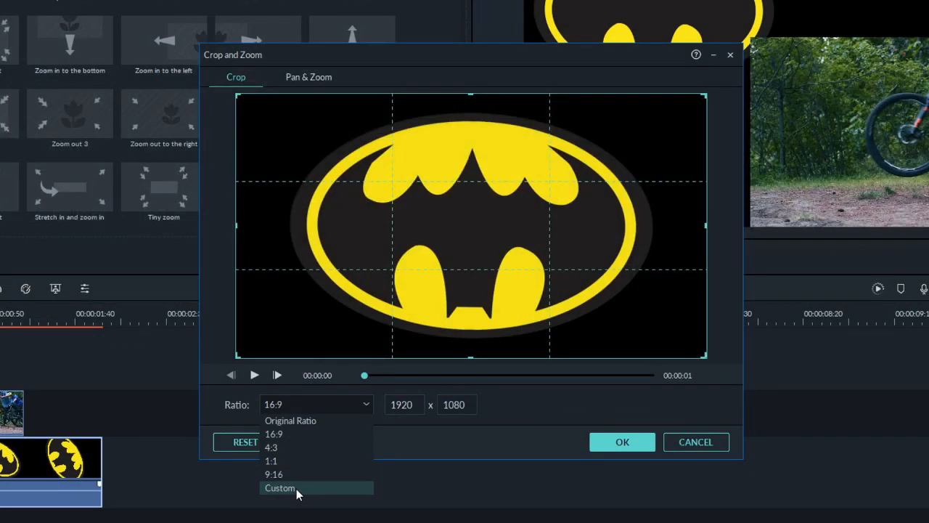
{"action": "left_click", "coordinate": [296, 489]}
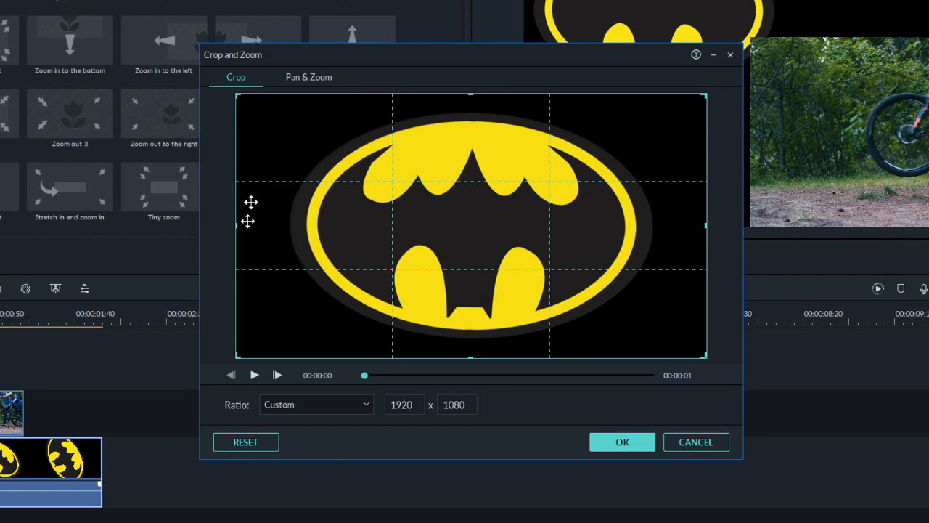
{"action": "left_click_drag", "start_coordinate": [240, 225], "coordinate": [313, 223]}
{"action": "left_click_drag", "start_coordinate": [705, 228], "coordinate": [619, 236]}
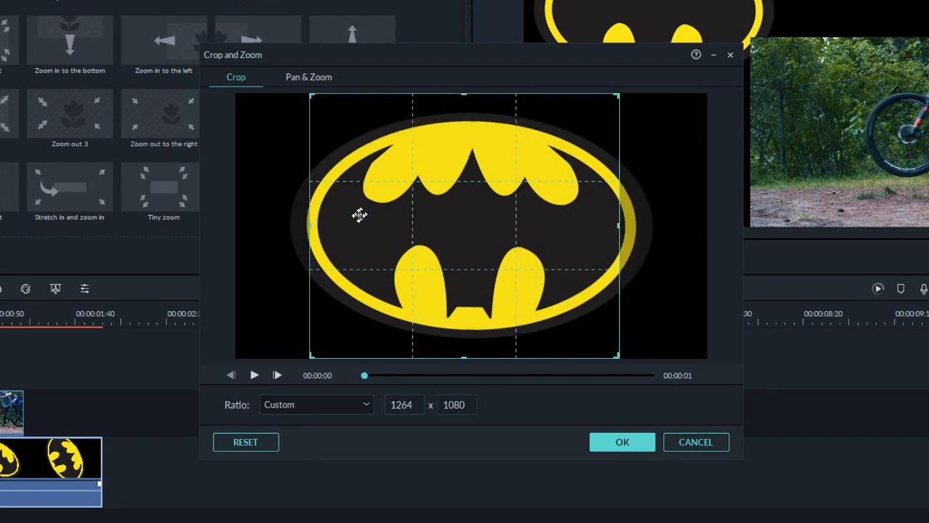
{"action": "left_click_drag", "start_coordinate": [310, 227], "coordinate": [332, 227]}
{"action": "left_click", "coordinate": [614, 450]}
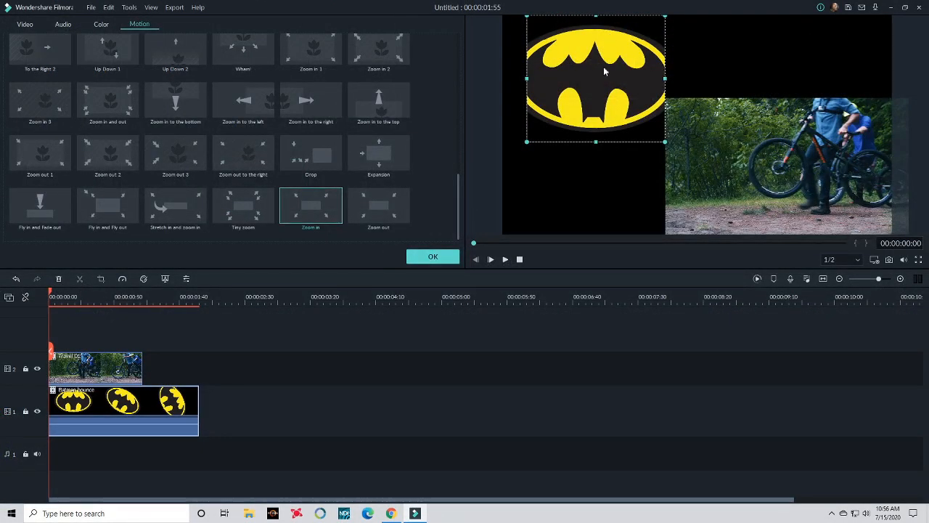
{"action": "left_click_drag", "start_coordinate": [595, 85], "coordinate": [574, 151]}
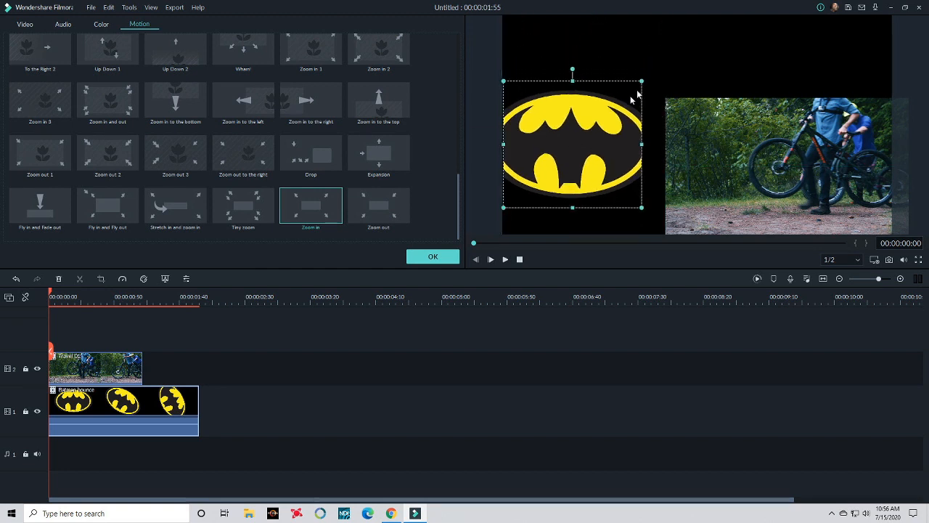
{"action": "left_click_drag", "start_coordinate": [640, 82], "coordinate": [670, 44]}
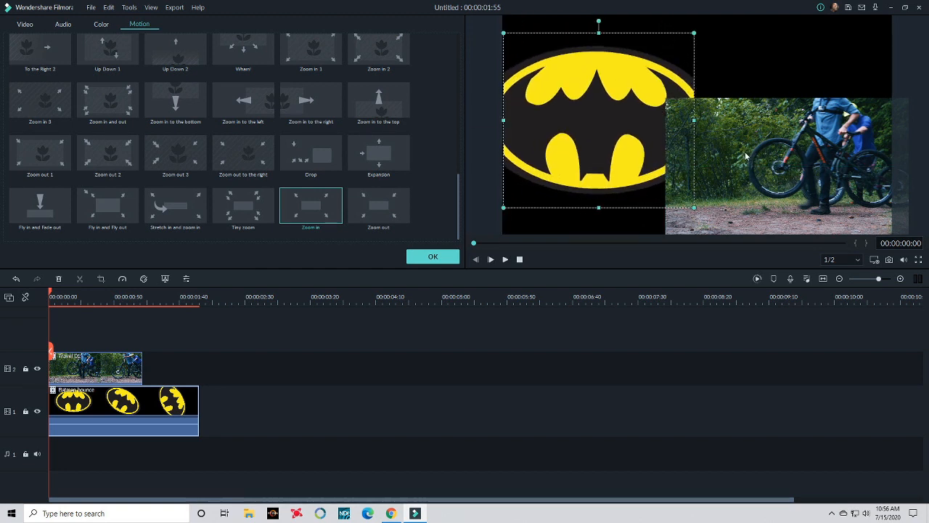
- Crop the Travel 01 clip at a Custom ratio to 1091 x 1080 around the people carrying the bikes
{"action": "left_click", "coordinate": [94, 369]}
{"action": "right_click", "coordinate": [93, 370]}
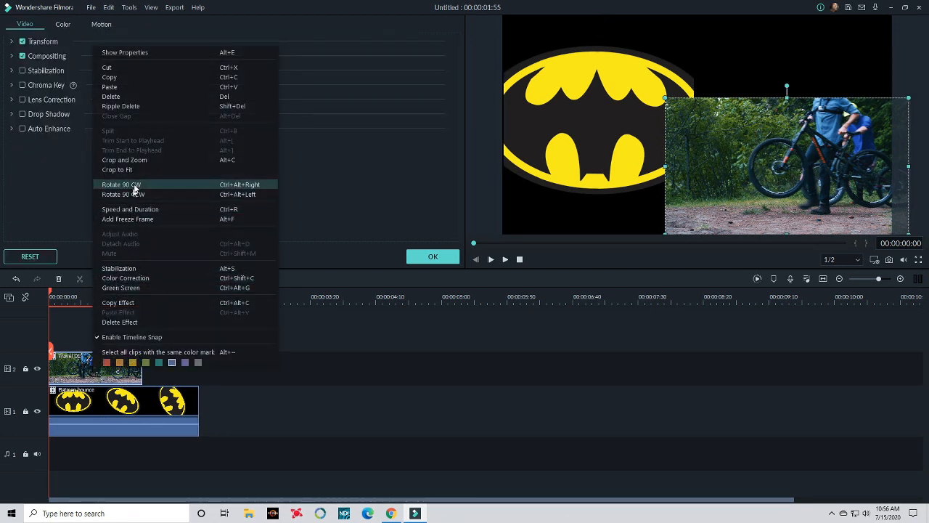
{"action": "left_click", "coordinate": [135, 161]}
{"action": "left_click", "coordinate": [345, 363]}
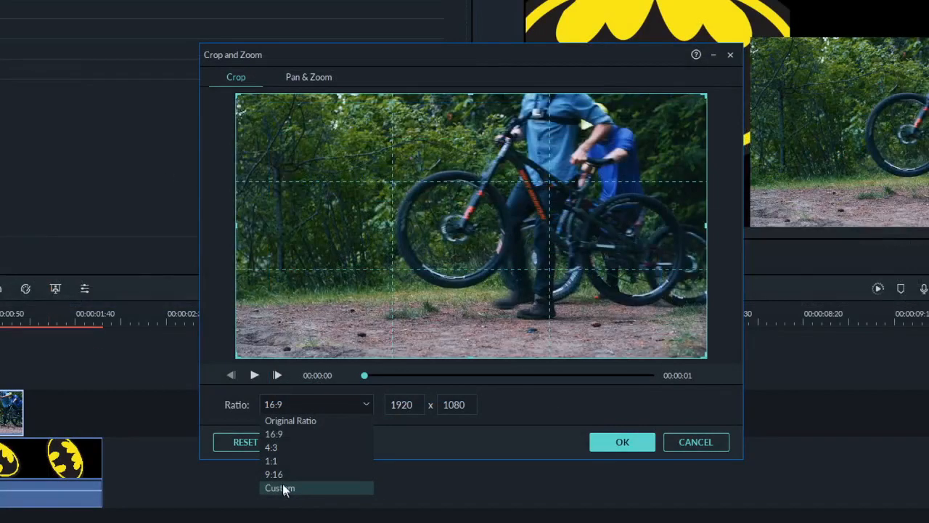
{"action": "left_click", "coordinate": [328, 422]}
{"action": "left_click_drag", "start_coordinate": [236, 226], "coordinate": [348, 226]}
{"action": "left_click_drag", "start_coordinate": [706, 227], "coordinate": [686, 225]}
{"action": "left_click_drag", "start_coordinate": [347, 225], "coordinate": [418, 215]}
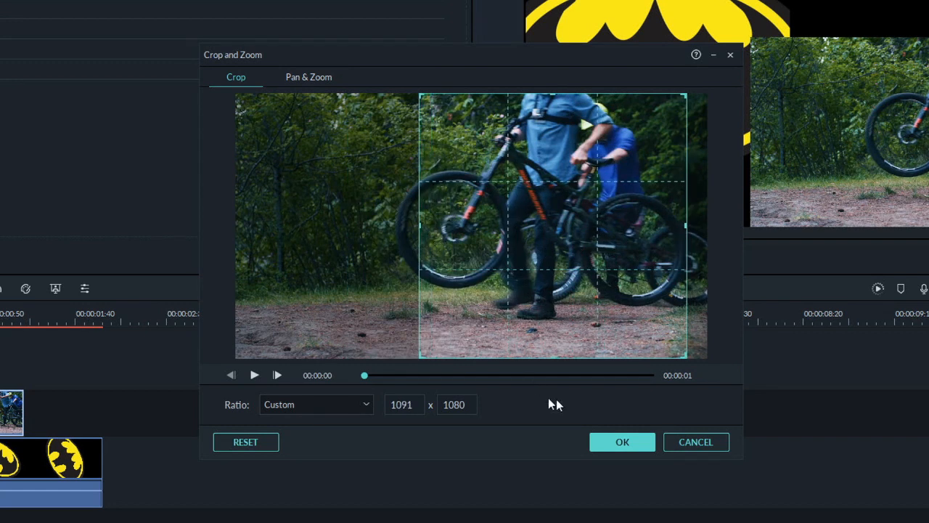
{"action": "left_click", "coordinate": [624, 443]}
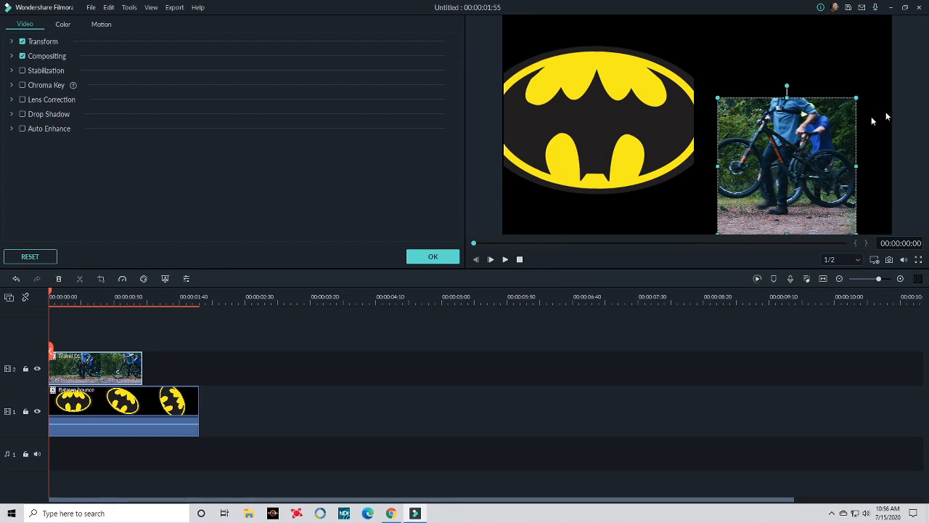
- Enlarge the cropped Travel 01 clip to fill the frame beside the logo, play the side-by-side result, and close the clip settings
{"action": "left_click_drag", "start_coordinate": [858, 97], "coordinate": [928, 13]}
{"action": "left_click_drag", "start_coordinate": [864, 56], "coordinate": [842, 63]}
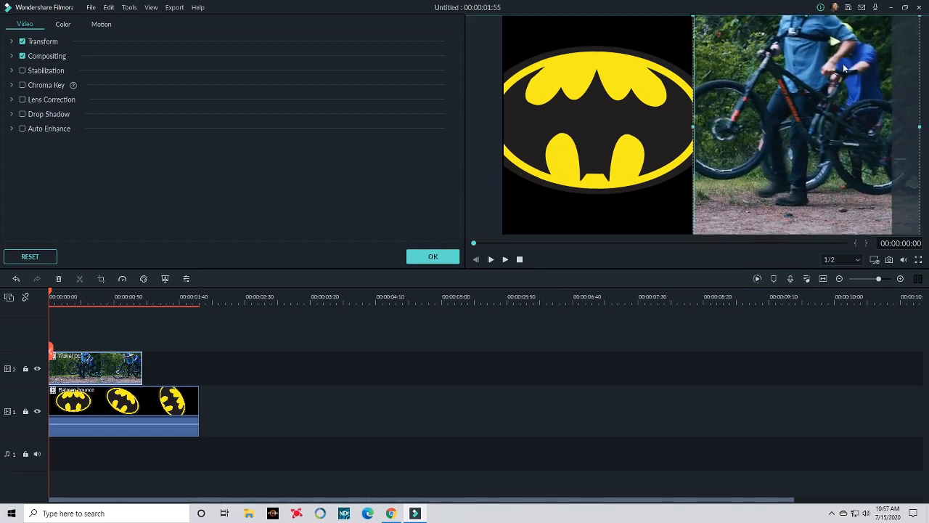
{"action": "left_click", "coordinate": [506, 260]}
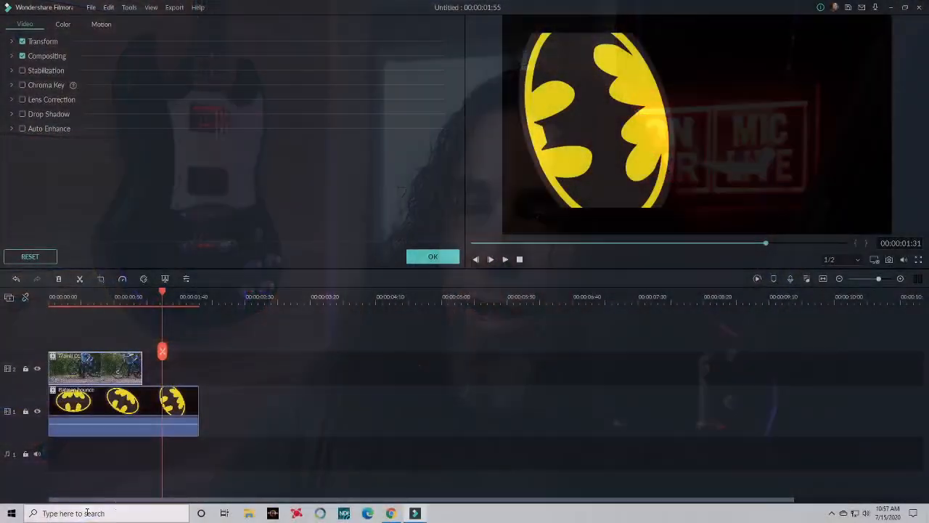
{"action": "left_click", "coordinate": [432, 257]}
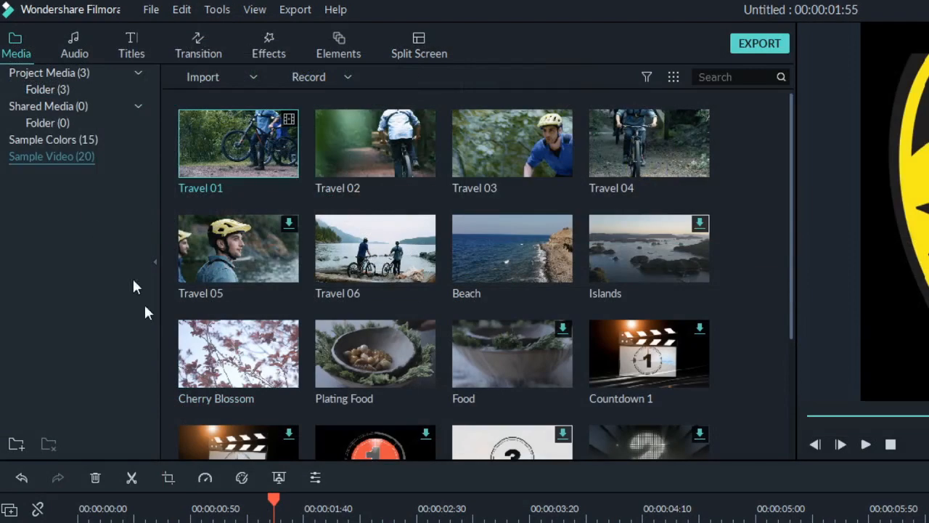
- Browse the split screen templates and place the one with three vertical columns on video track 1 after the Batman clip
{"action": "left_click", "coordinate": [409, 53]}
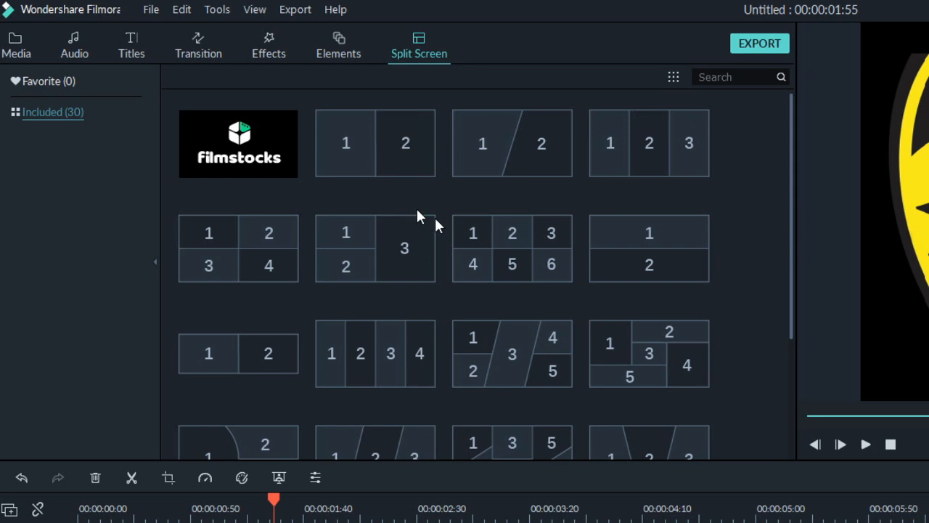
{"action": "scroll", "coordinate": [555, 249], "scroll_direction": "down", "scroll_amount": 3}
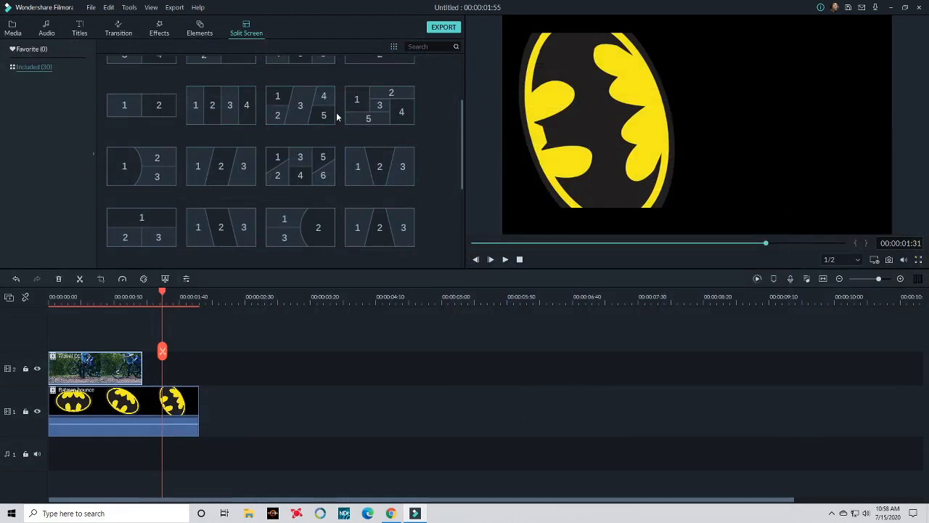
{"action": "scroll", "coordinate": [338, 109], "scroll_direction": "up", "scroll_amount": 3}
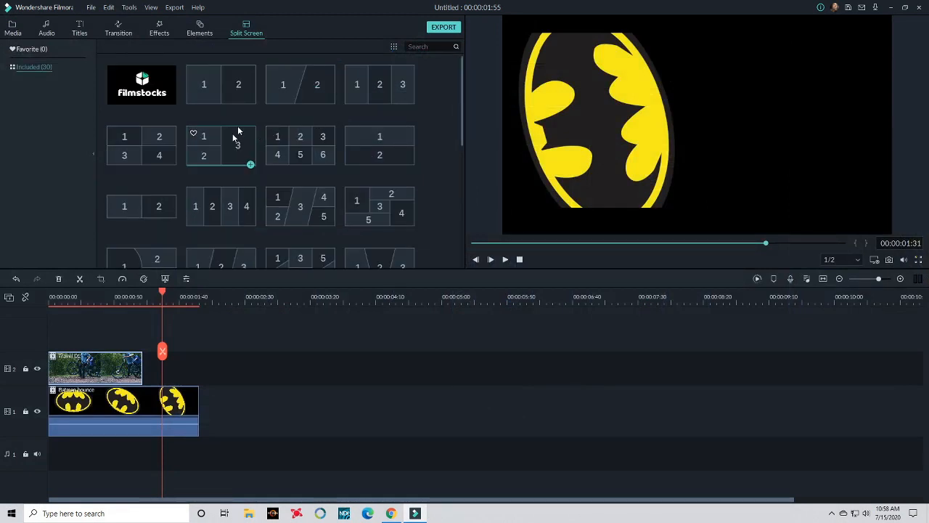
{"action": "left_click", "coordinate": [380, 90]}
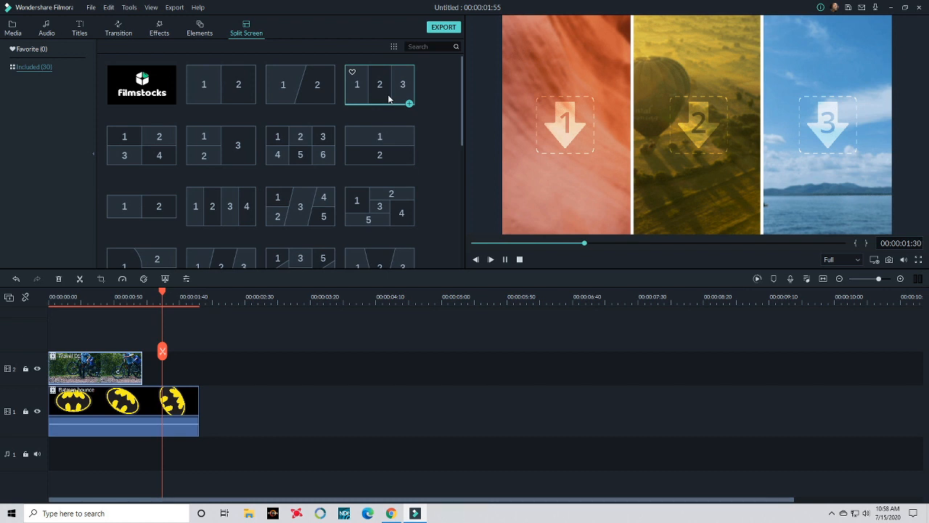
{"action": "left_click_drag", "start_coordinate": [391, 90], "coordinate": [297, 409]}
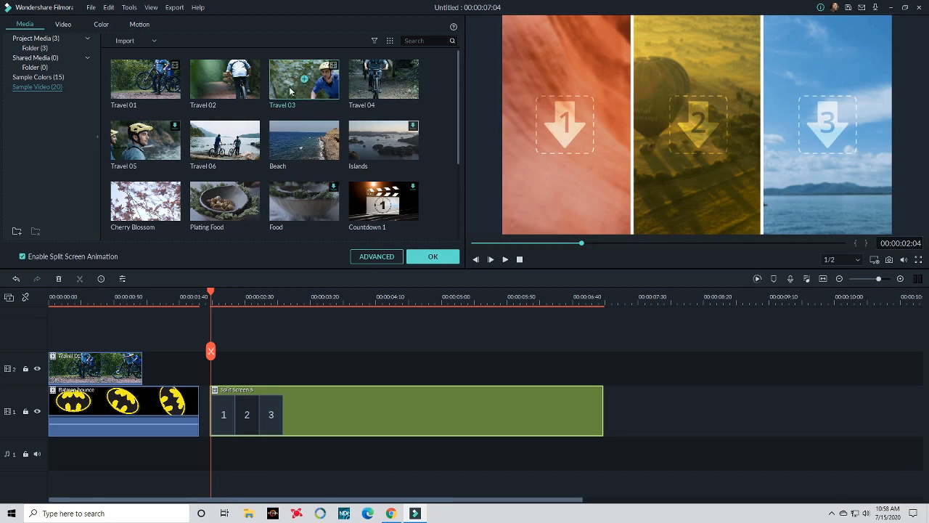
- Fill section 1 of the split screen with the Travel 03 sample video and section 2 with Plating Food
{"action": "left_click_drag", "start_coordinate": [361, 84], "coordinate": [548, 112]}
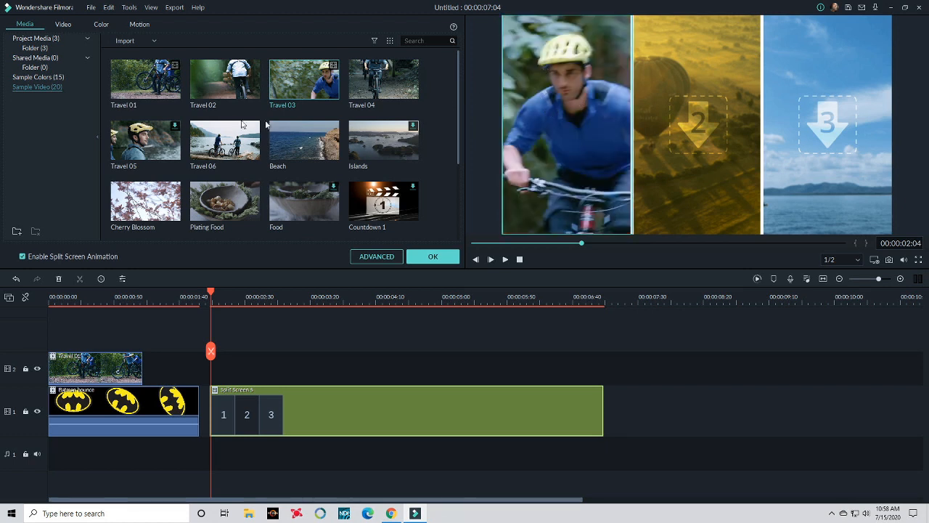
{"action": "scroll", "coordinate": [336, 167], "scroll_direction": "down", "scroll_amount": 2}
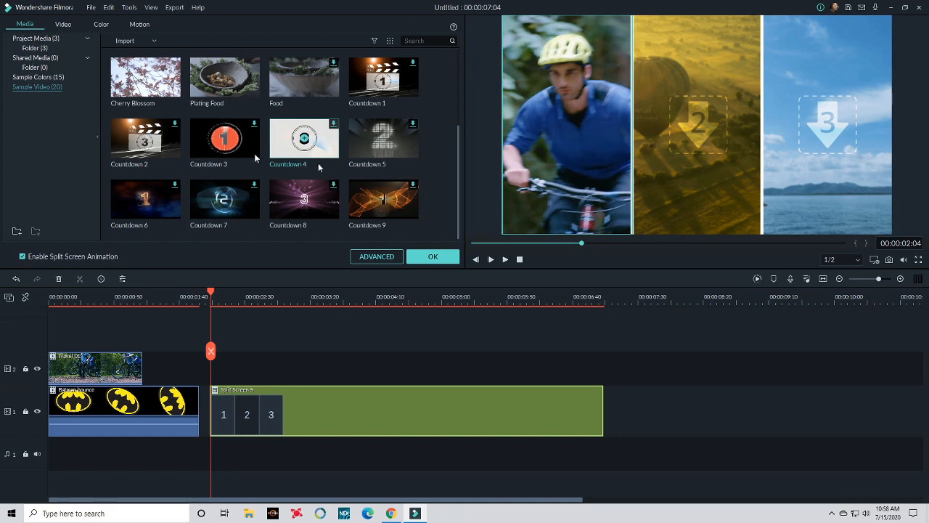
{"action": "scroll", "coordinate": [290, 178], "scroll_direction": "up", "scroll_amount": 2}
{"action": "left_click_drag", "start_coordinate": [235, 208], "coordinate": [471, 159]}
{"action": "left_click_drag", "start_coordinate": [609, 129], "coordinate": [656, 87]}
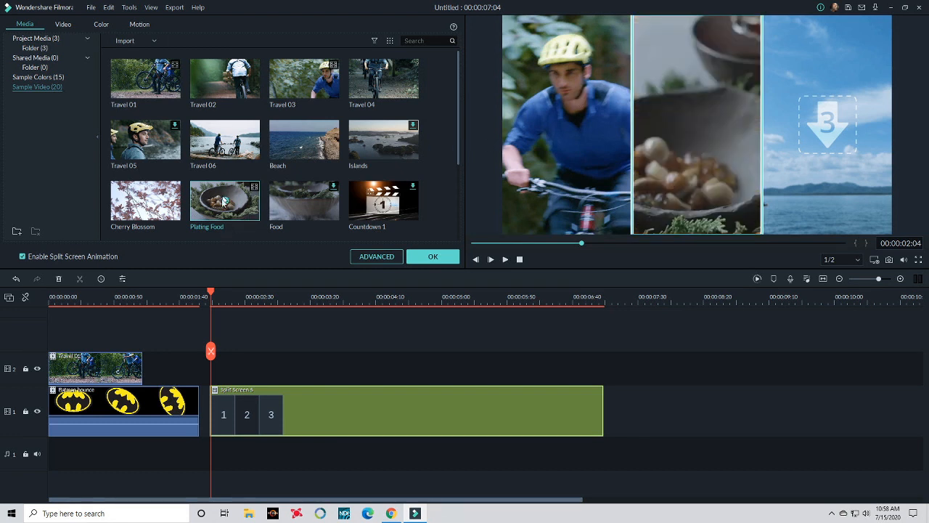
- Fill section 3 of the split screen with the Beach sample video and play the animated split screen
{"action": "scroll", "coordinate": [324, 167], "scroll_direction": "down", "scroll_amount": 2}
{"action": "scroll", "coordinate": [348, 140], "scroll_direction": "up", "scroll_amount": 2}
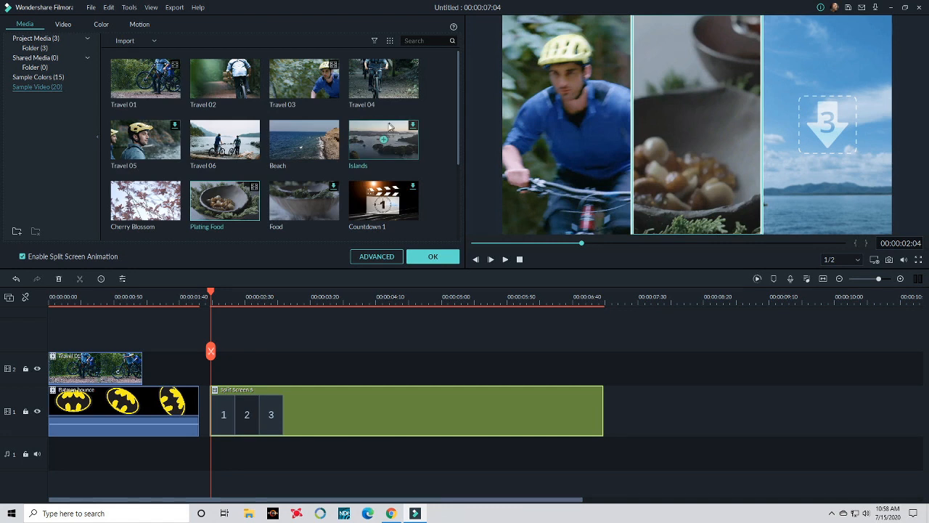
{"action": "left_click", "coordinate": [285, 144]}
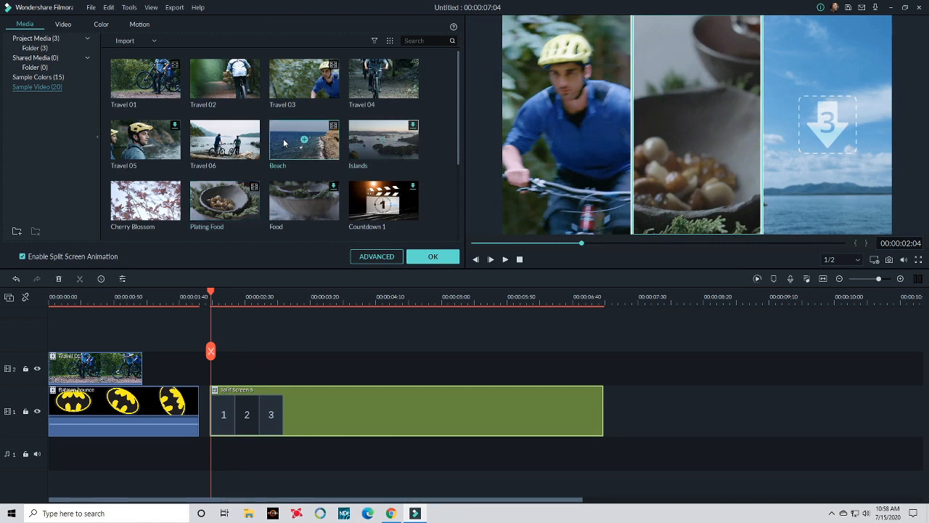
{"action": "left_click_drag", "start_coordinate": [709, 114], "coordinate": [823, 109]}
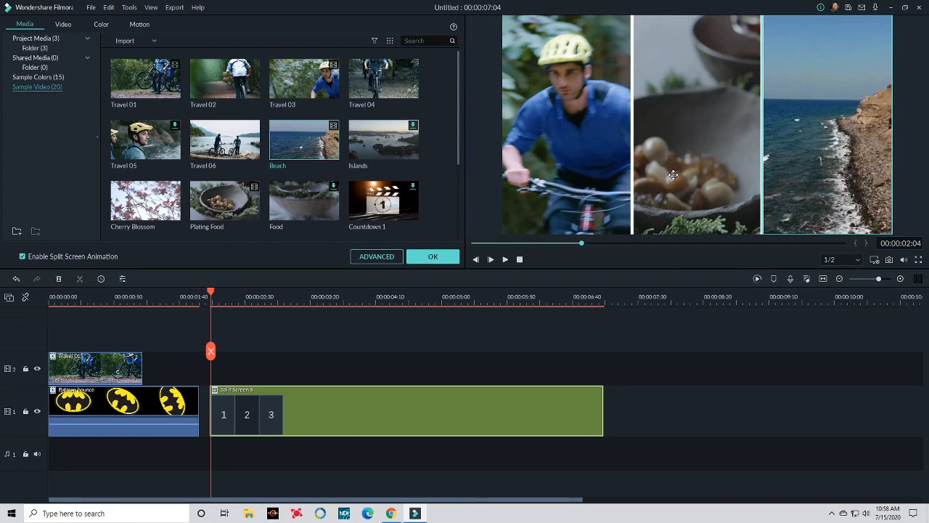
{"action": "left_click", "coordinate": [506, 261]}
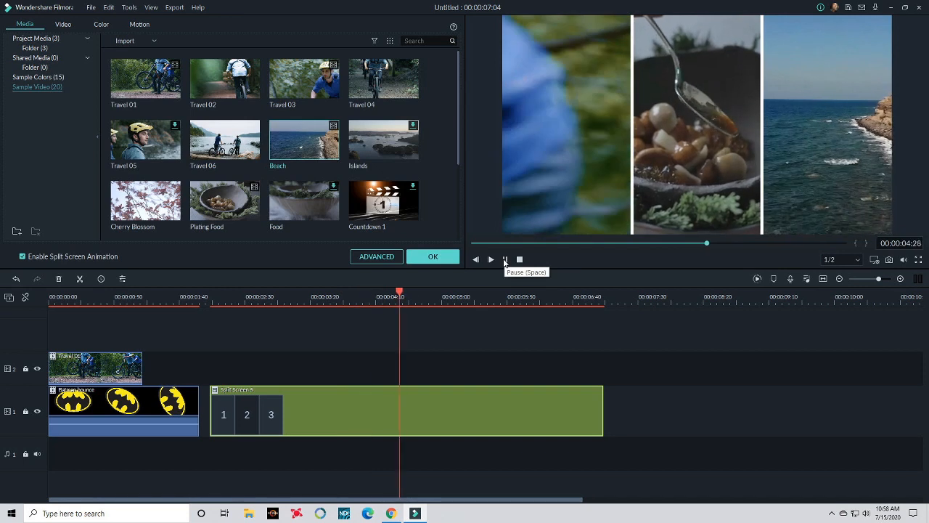
{"action": "left_click", "coordinate": [506, 261]}
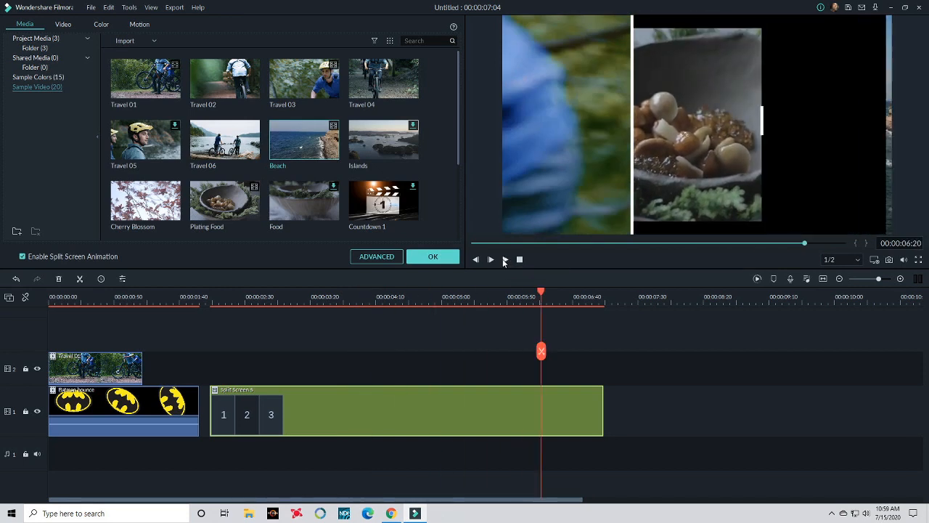
- Replay the three-column split screen from the clip's start to about 5 seconds, with all three sections showing
{"action": "left_click", "coordinate": [212, 299]}
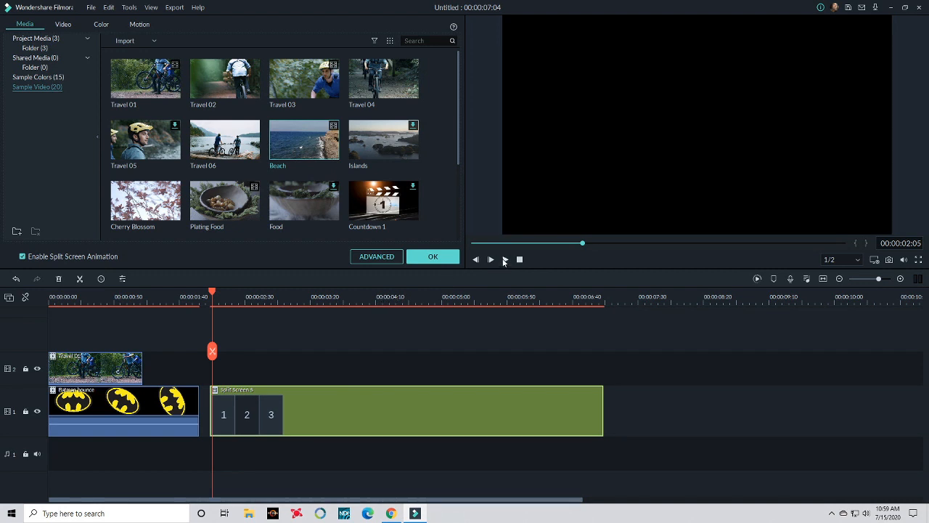
{"action": "left_click", "coordinate": [505, 260]}
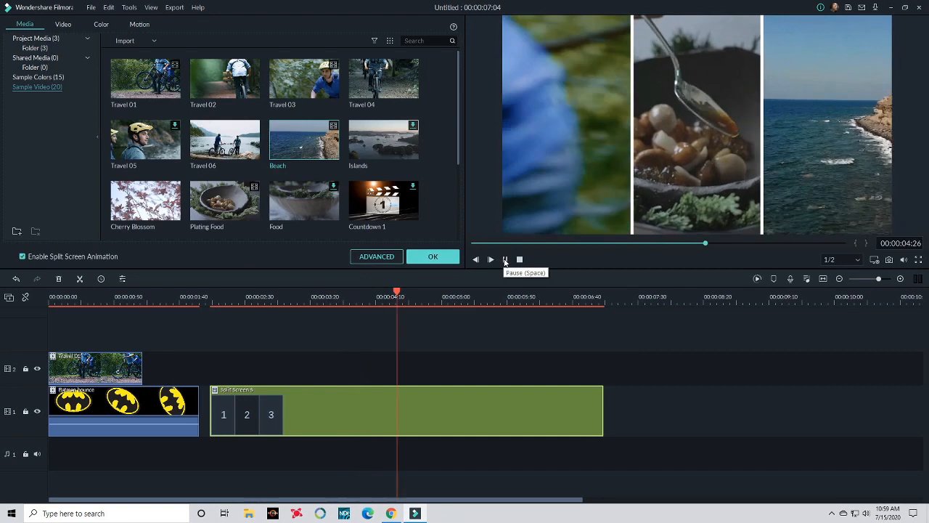
{"action": "left_click", "coordinate": [505, 260]}
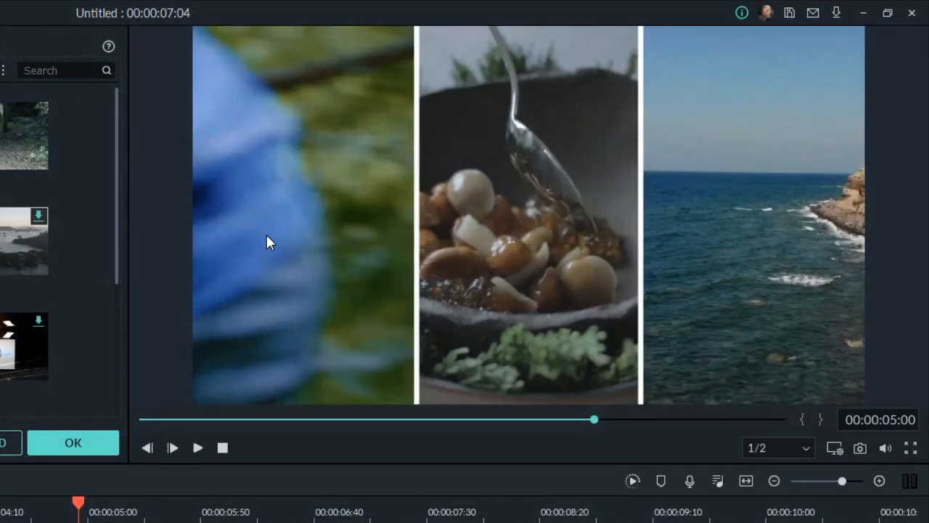
- Zoom out the Travel 03 footage in section 1 of the split screen so its full width fits the column
{"action": "left_click", "coordinate": [266, 236]}
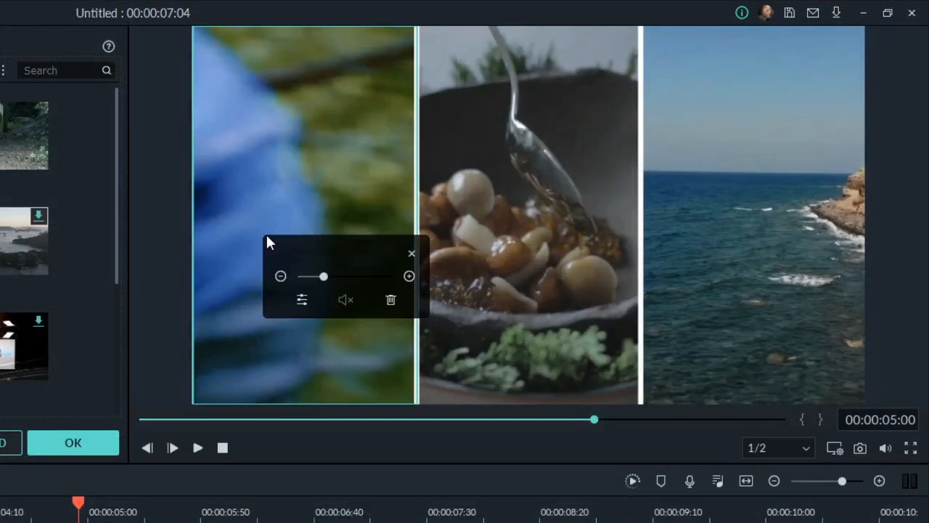
{"action": "left_click", "coordinate": [488, 200]}
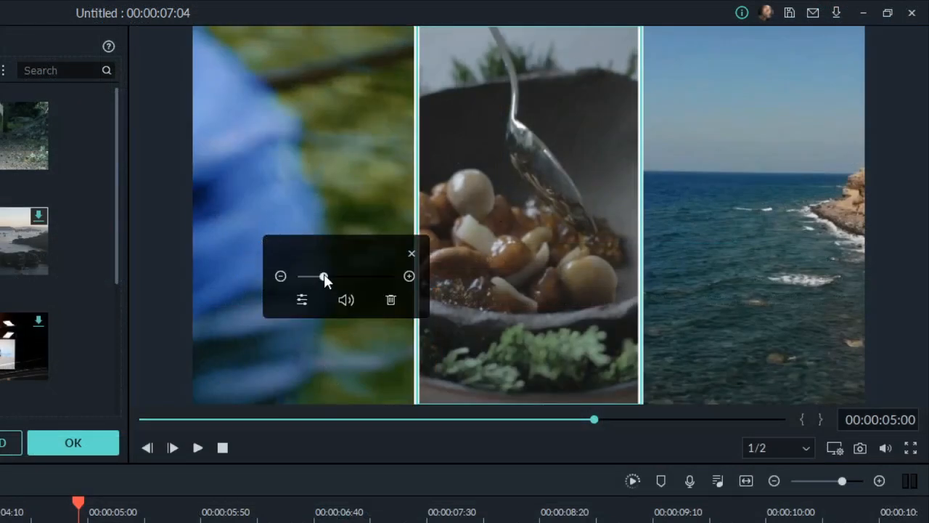
{"action": "left_click", "coordinate": [298, 172]}
{"action": "mouse_move", "coordinate": [318, 276]}
{"action": "left_mouse_down"}
{"action": "mouse_move", "coordinate": [309, 275]}
{"action": "mouse_move", "coordinate": [332, 276]}
{"action": "mouse_move", "coordinate": [305, 275]}
{"action": "left_mouse_up"}
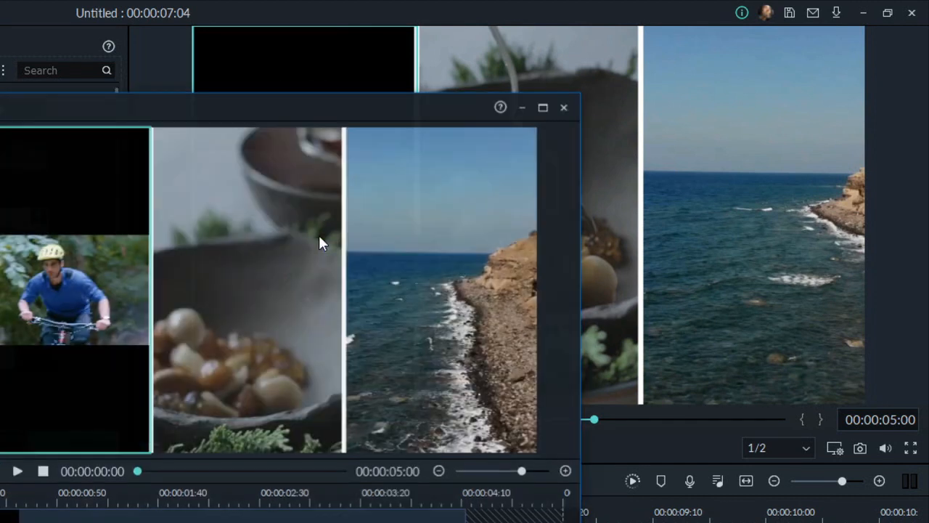
- In the advanced split screen editor, trim Plating_Food and Beach to end with Travel_03 and apply the changes
{"action": "left_click", "coordinate": [249, 286]}
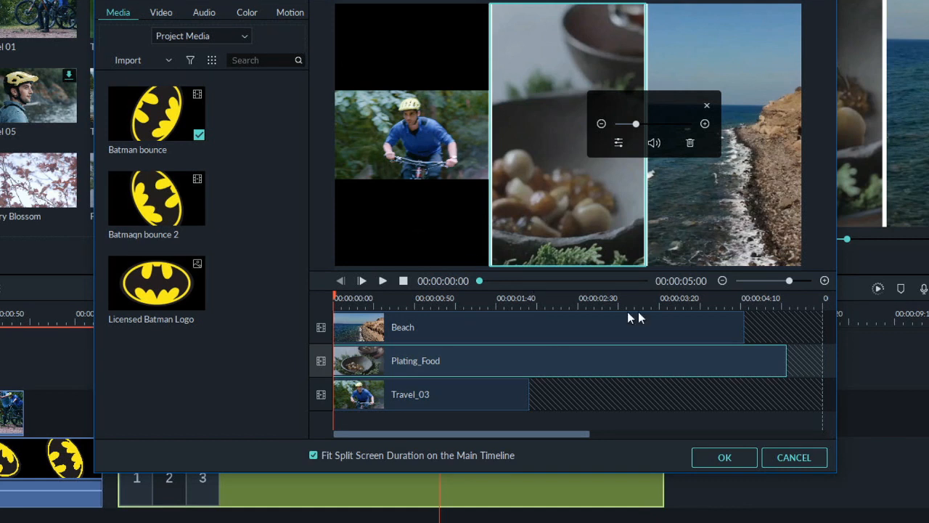
{"action": "left_click_drag", "start_coordinate": [784, 360], "coordinate": [529, 361]}
{"action": "left_click", "coordinate": [713, 331]}
{"action": "left_click_drag", "start_coordinate": [742, 325], "coordinate": [531, 326]}
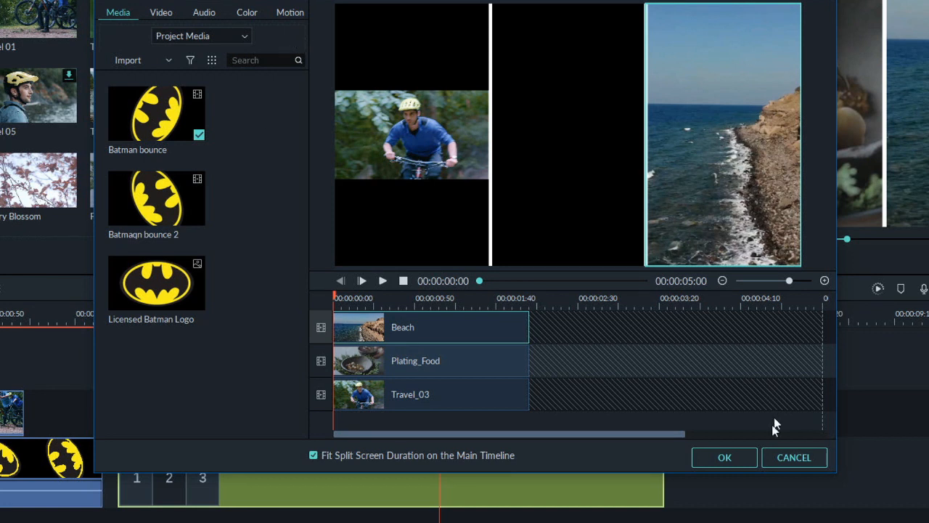
{"action": "left_click", "coordinate": [729, 455]}
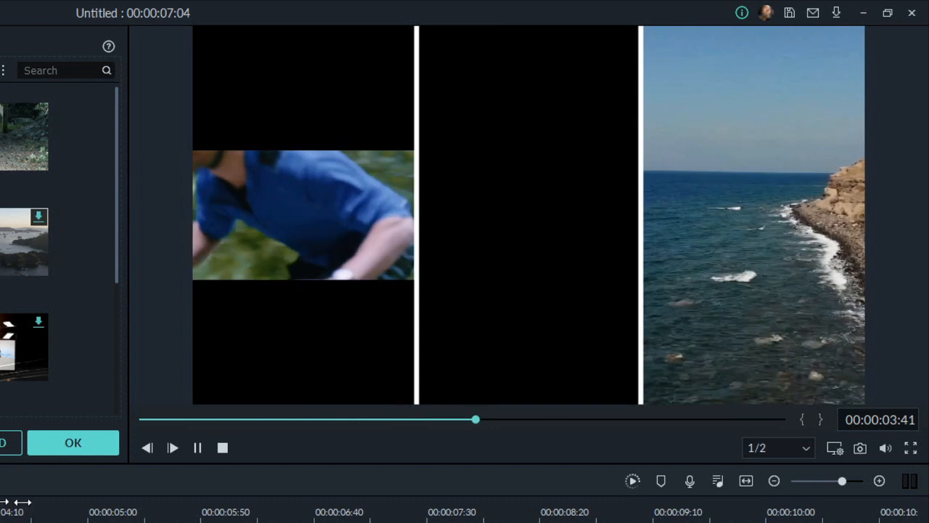
- Zoom out the Beach footage in section 3 of the split screen to show more of the coastline
{"action": "left_click", "coordinate": [752, 228]}
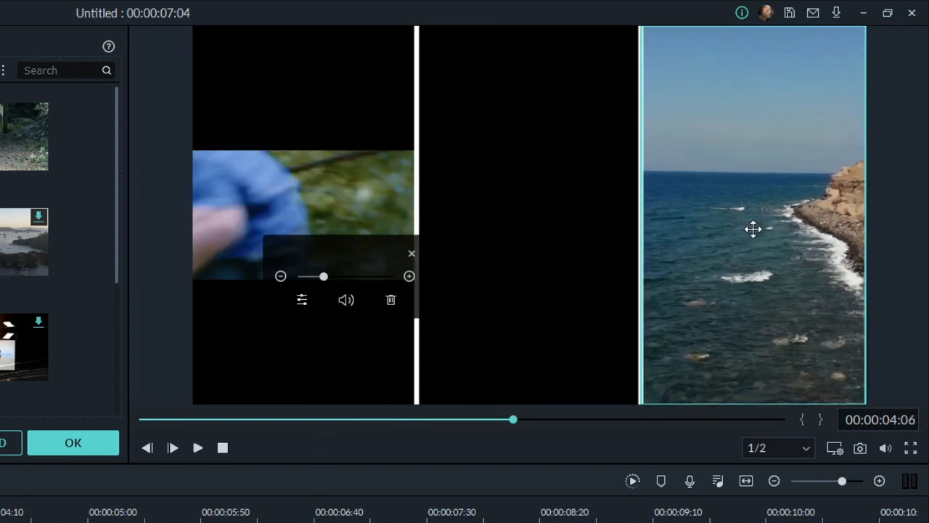
{"action": "mouse_move", "coordinate": [332, 278]}
{"action": "left_mouse_down"}
{"action": "mouse_move", "coordinate": [344, 279]}
{"action": "mouse_move", "coordinate": [316, 282]}
{"action": "left_mouse_up"}
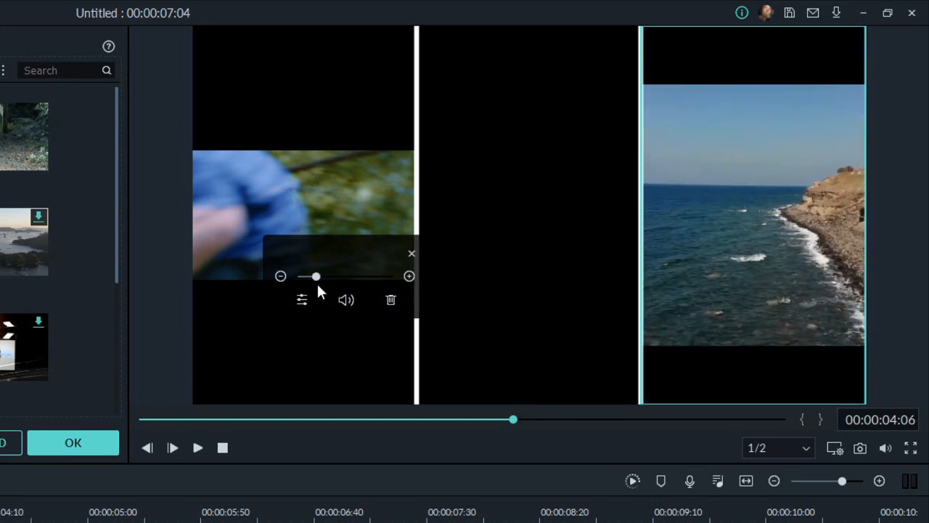
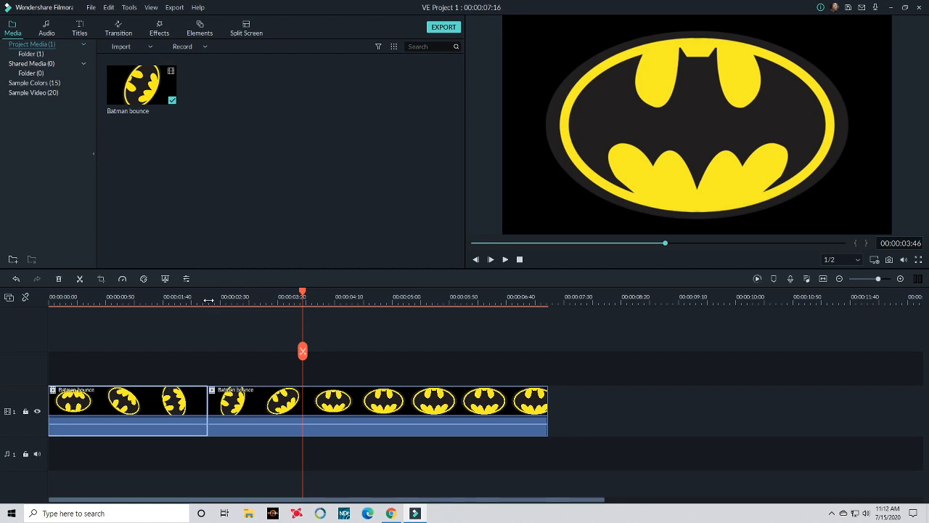
- Put the playhead at the cut between the two Batman clips and add the Orange sample color there on video track 2
{"action": "left_click_drag", "start_coordinate": [269, 301], "coordinate": [497, 307]}
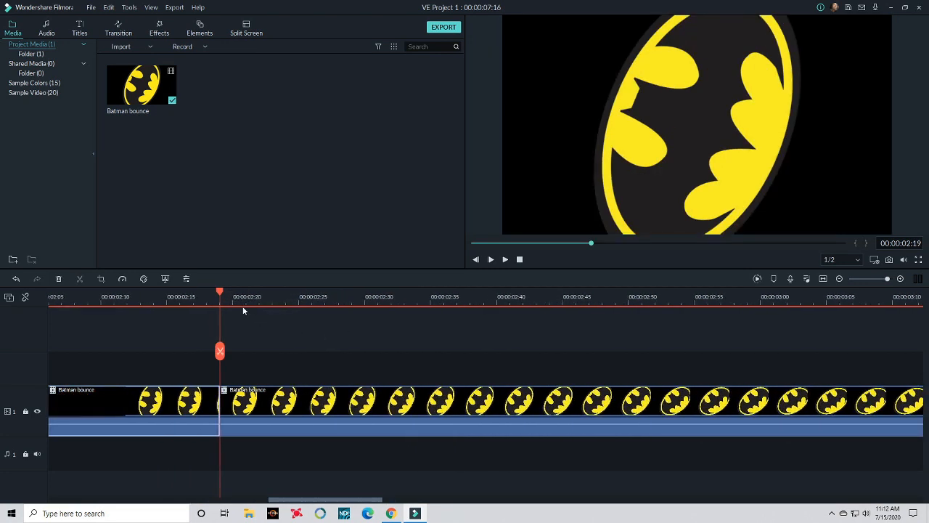
{"action": "left_click_drag", "start_coordinate": [294, 303], "coordinate": [386, 305]}
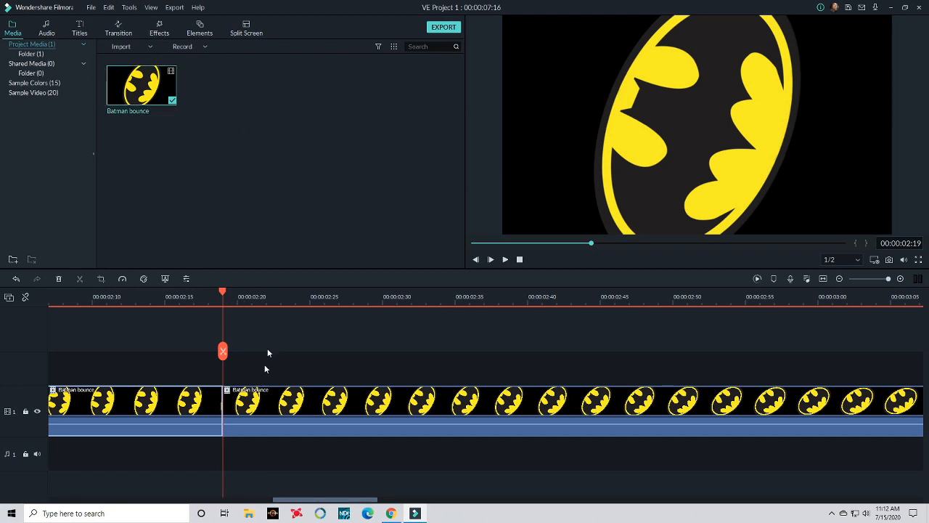
{"action": "left_click", "coordinate": [37, 85]}
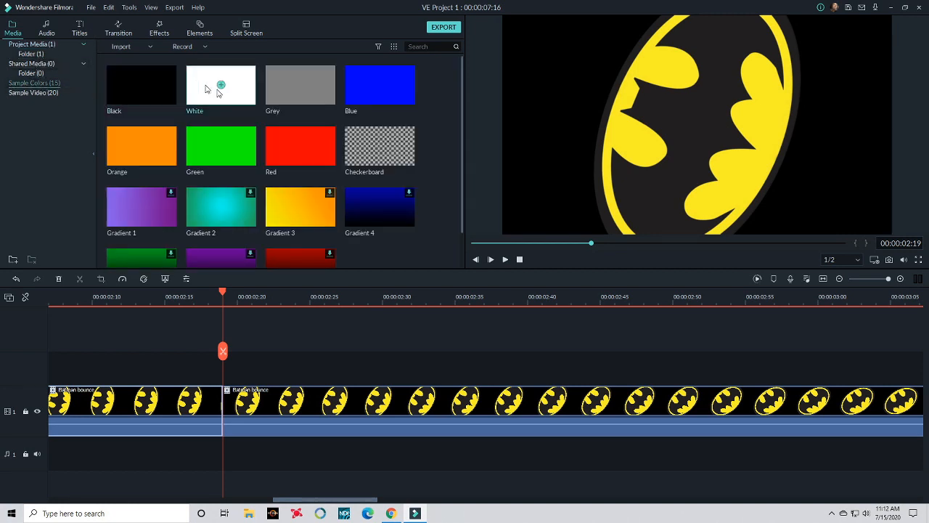
{"action": "left_click_drag", "start_coordinate": [212, 180], "coordinate": [224, 370]}
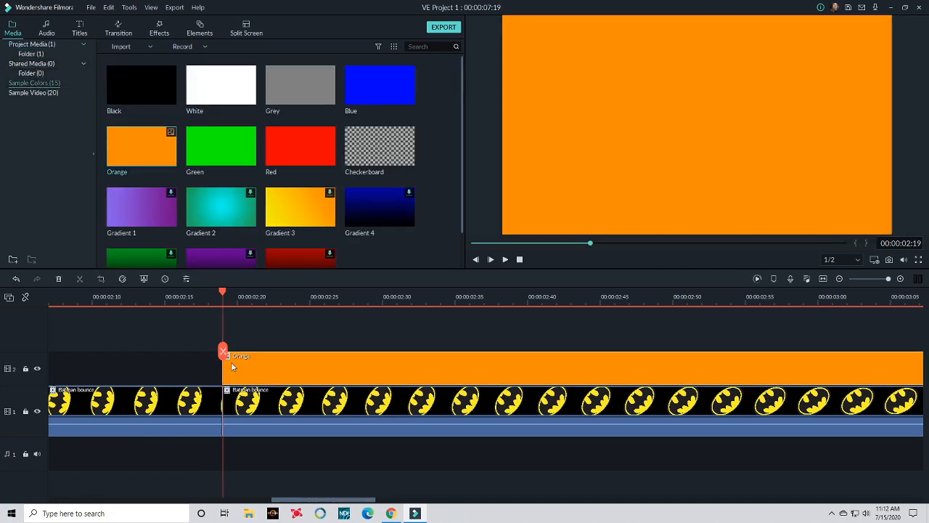
- Shrink the Orange overlay to about a third of the frame width and place it in the frame's upper-left area
{"action": "double_click", "coordinate": [275, 373]}
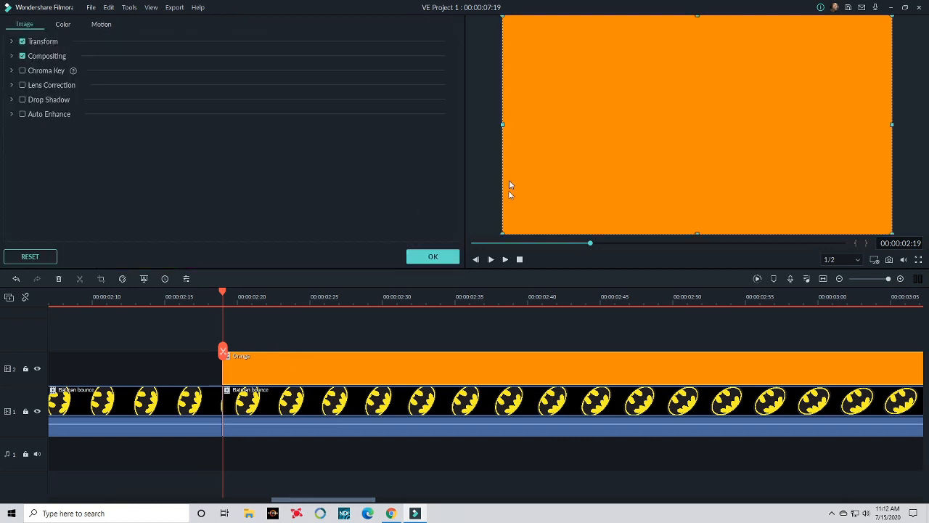
{"action": "left_click_drag", "start_coordinate": [503, 230], "coordinate": [759, 88]}
{"action": "left_click_drag", "start_coordinate": [803, 52], "coordinate": [559, 99]}
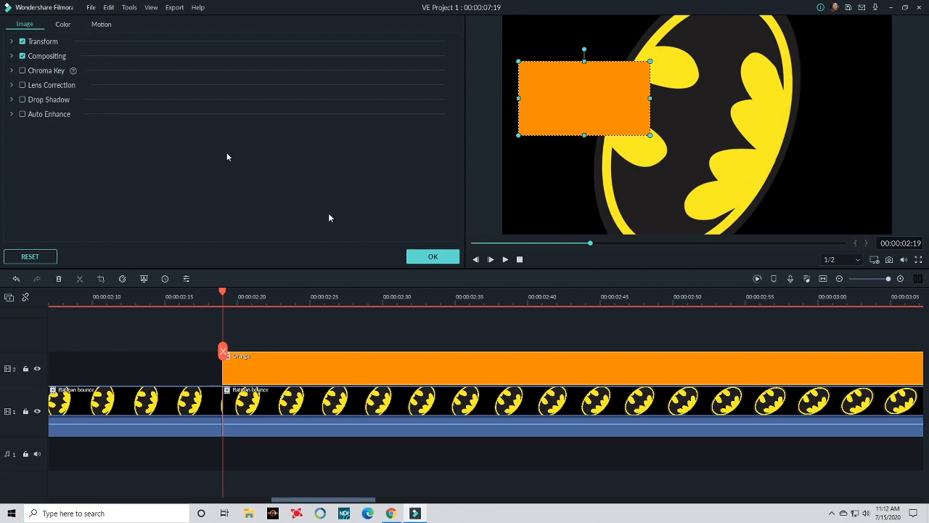
{"action": "left_click", "coordinate": [433, 256]}
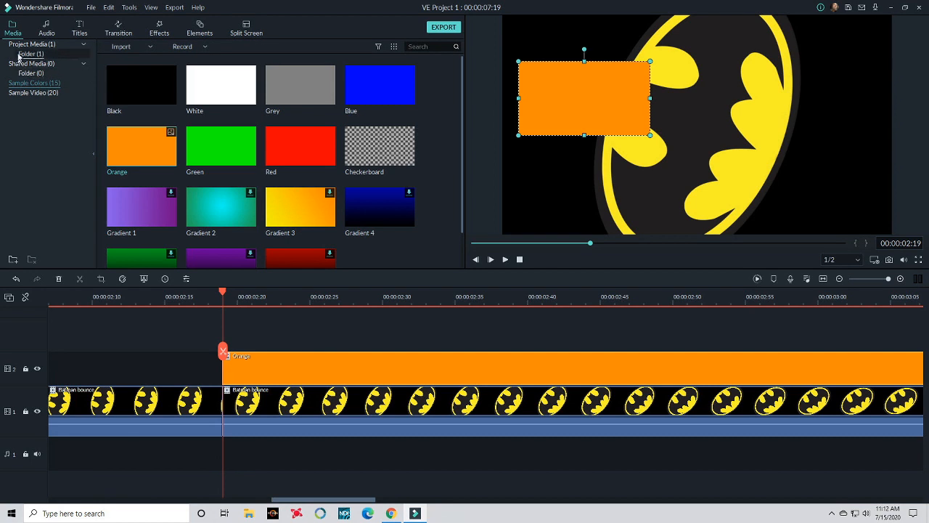
- Browse the sample videos and delete both Batman bounce clips from video track 1
{"action": "left_click", "coordinate": [34, 93]}
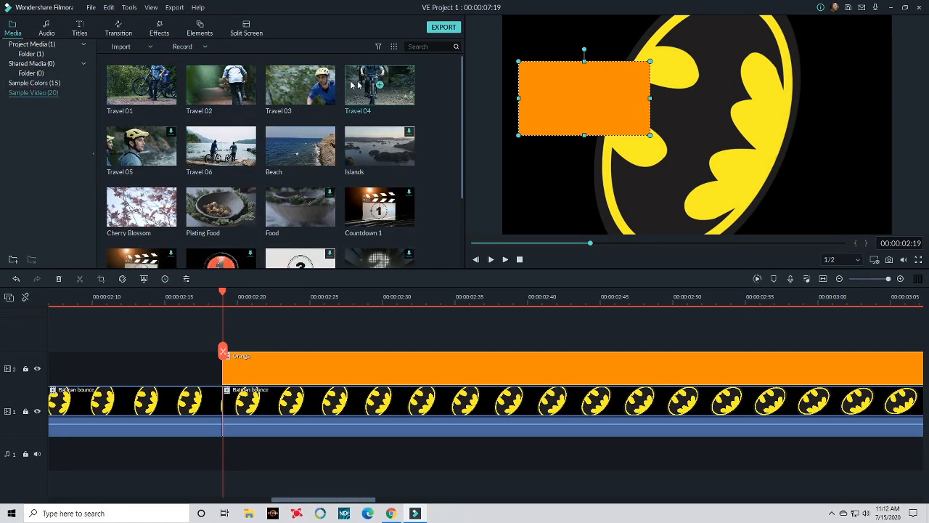
{"action": "left_click", "coordinate": [184, 416]}
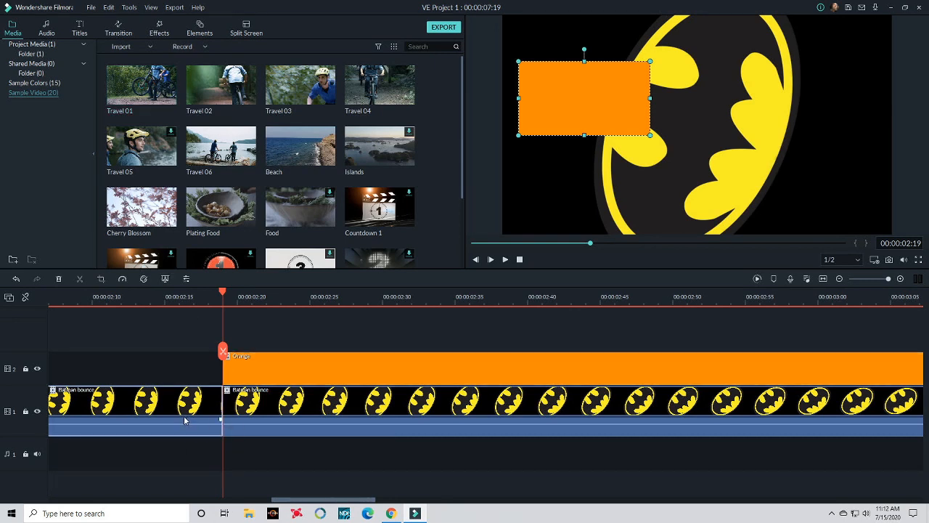
{"action": "key", "text": "Delete"}
{"action": "left_click", "coordinate": [287, 424]}
{"action": "key", "text": "Delete"}
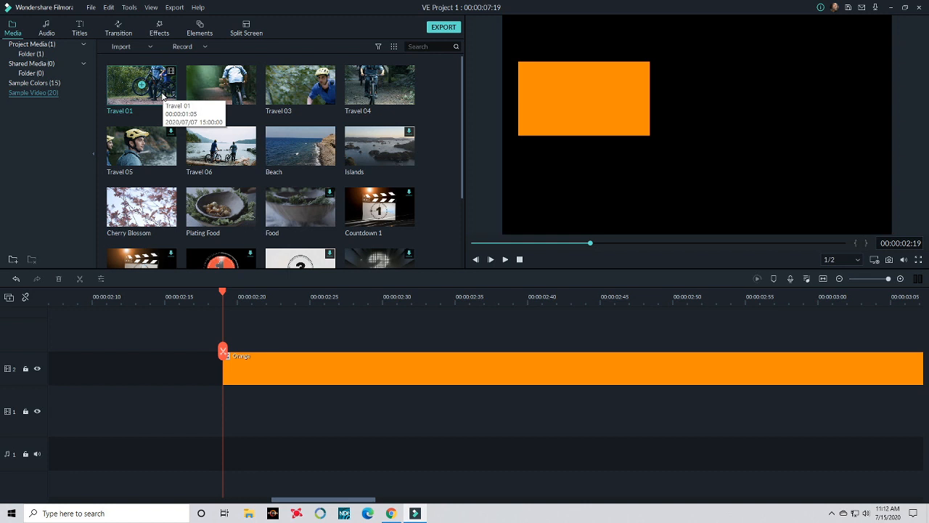
- Add the Travel 03 sample video to video track 1 and align it with the start of the timeline
{"action": "left_click_drag", "start_coordinate": [300, 85], "coordinate": [10, 413]}
{"action": "left_click", "coordinate": [436, 274]}
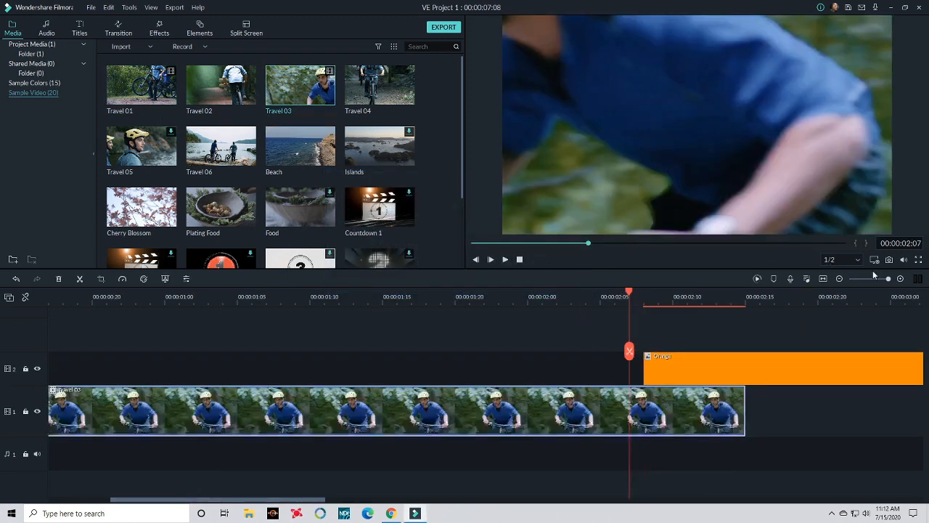
{"action": "left_click_drag", "start_coordinate": [881, 282], "coordinate": [883, 278]}
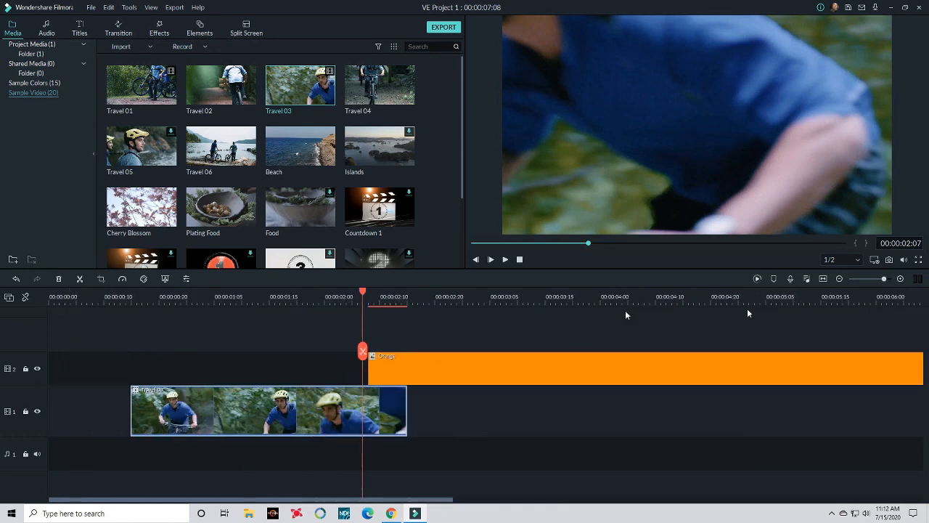
{"action": "left_click_drag", "start_coordinate": [278, 423], "coordinate": [196, 423]}
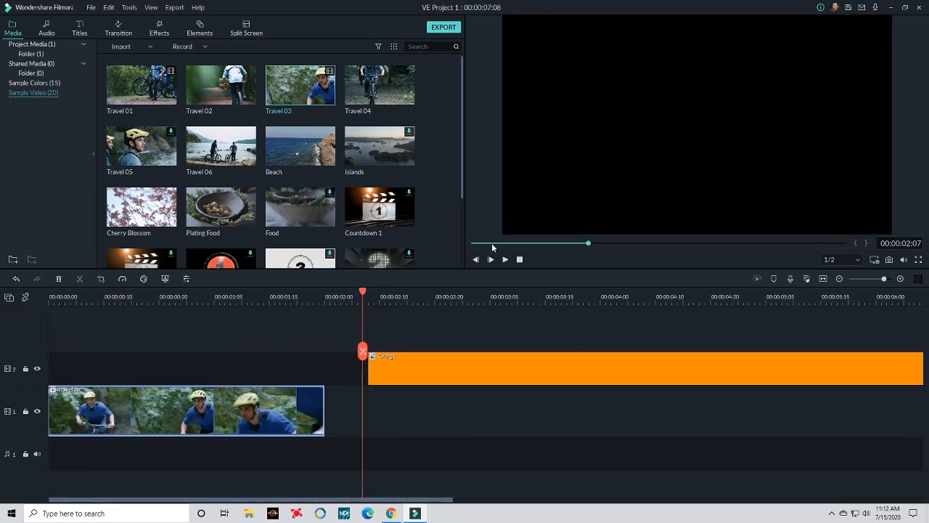
- Play the Travel 03 clip from the beginning, pause it, and move the playhead to 00:00:00:14
{"action": "left_click", "coordinate": [519, 259]}
{"action": "left_click", "coordinate": [504, 259]}
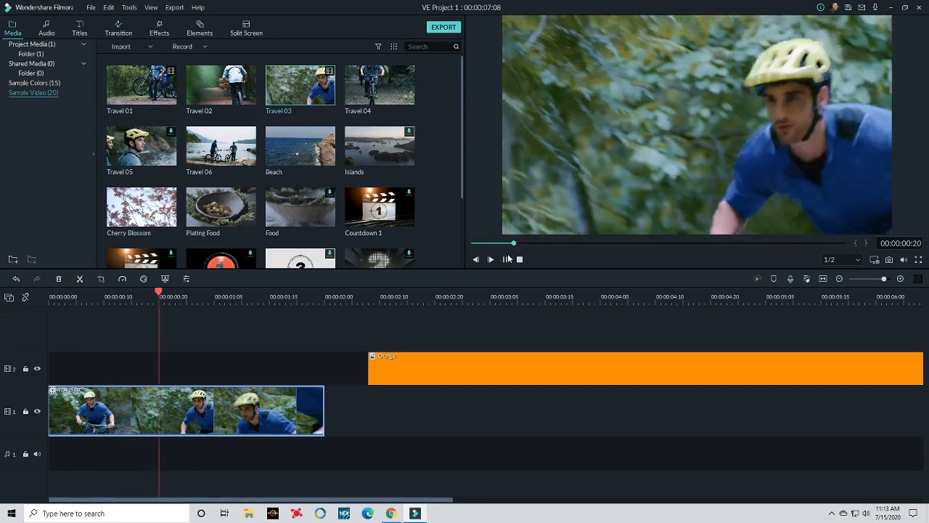
{"action": "left_click", "coordinate": [507, 259]}
{"action": "left_click", "coordinate": [125, 299]}
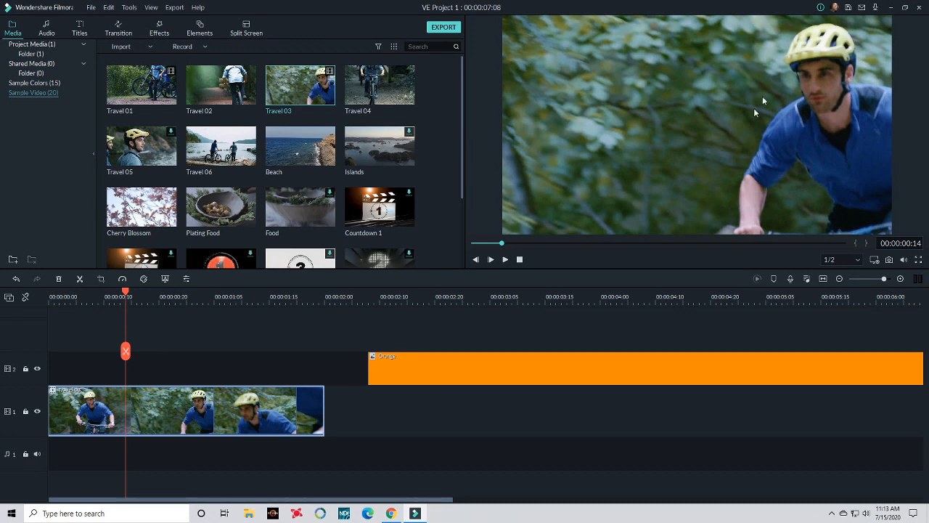
- Delete the Orange clip from video track 2 and move the playhead to 00:00:01:17
{"action": "left_click", "coordinate": [462, 376]}
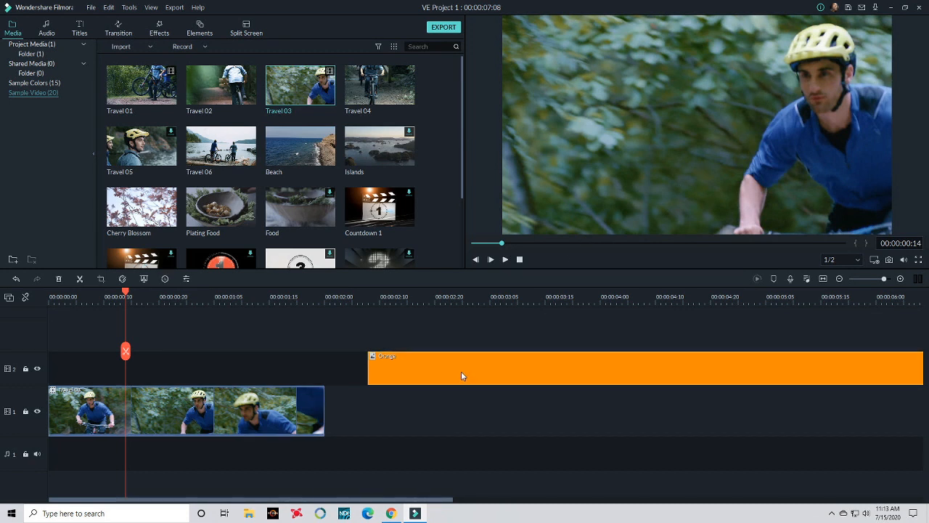
{"action": "key", "text": "Delete"}
{"action": "left_click", "coordinate": [280, 312]}
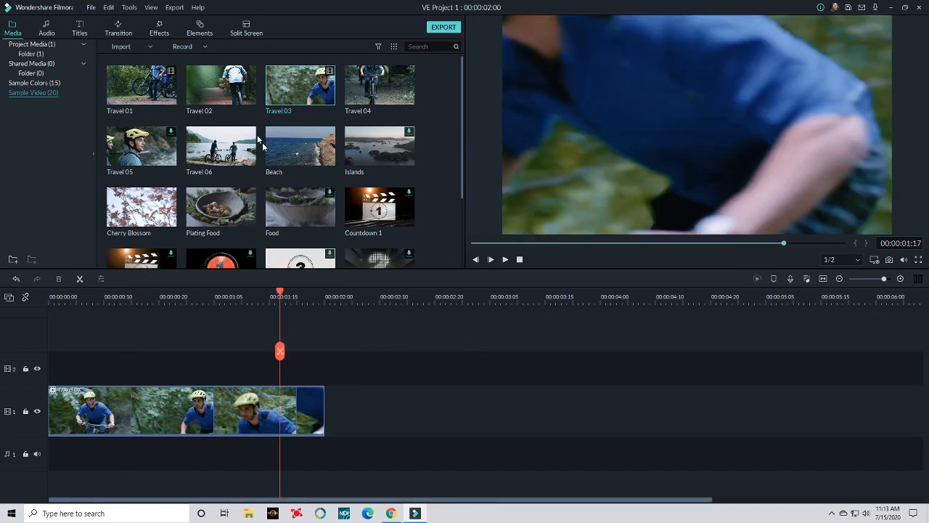
- Preview the Default Title and place it on video track 2 above Travel 03, starting at about 00:00:00:12
{"action": "left_click", "coordinate": [80, 33]}
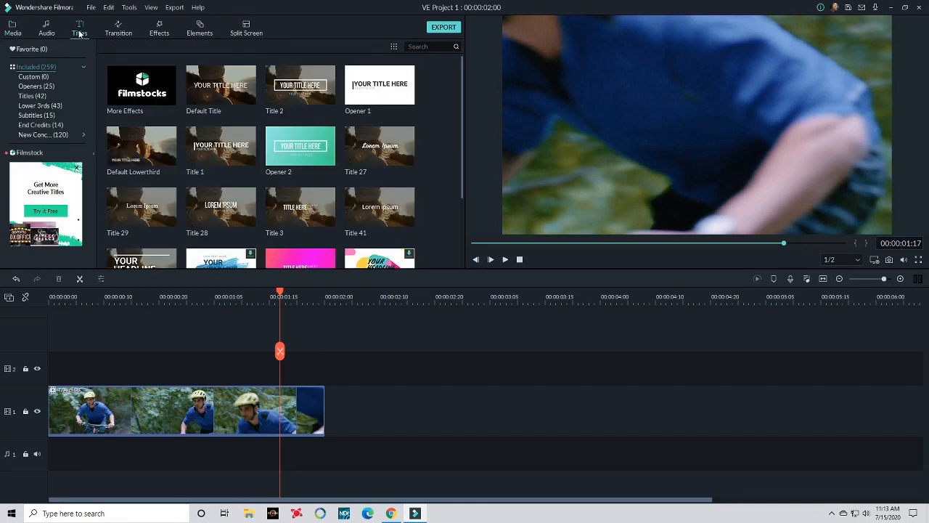
{"action": "left_click", "coordinate": [209, 90]}
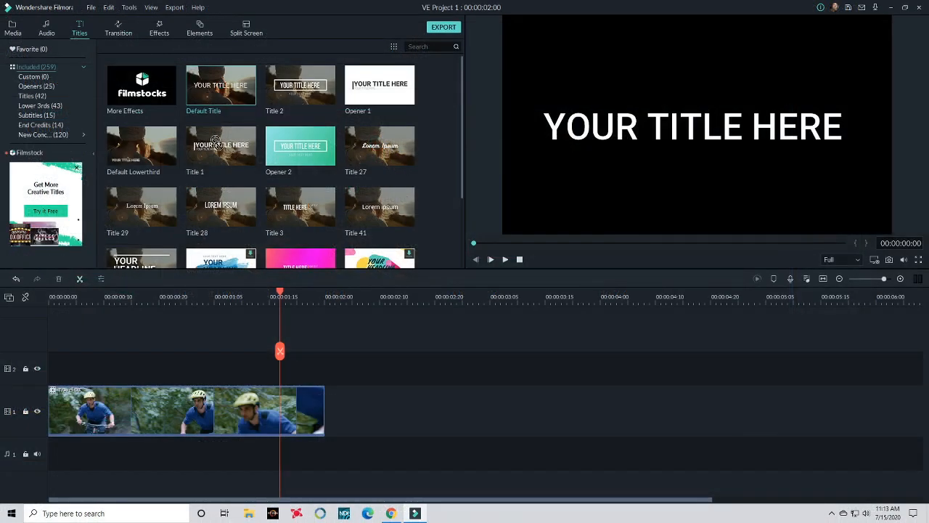
{"action": "left_click_drag", "start_coordinate": [216, 142], "coordinate": [117, 381]}
{"action": "left_click_drag", "start_coordinate": [116, 299], "coordinate": [270, 316]}
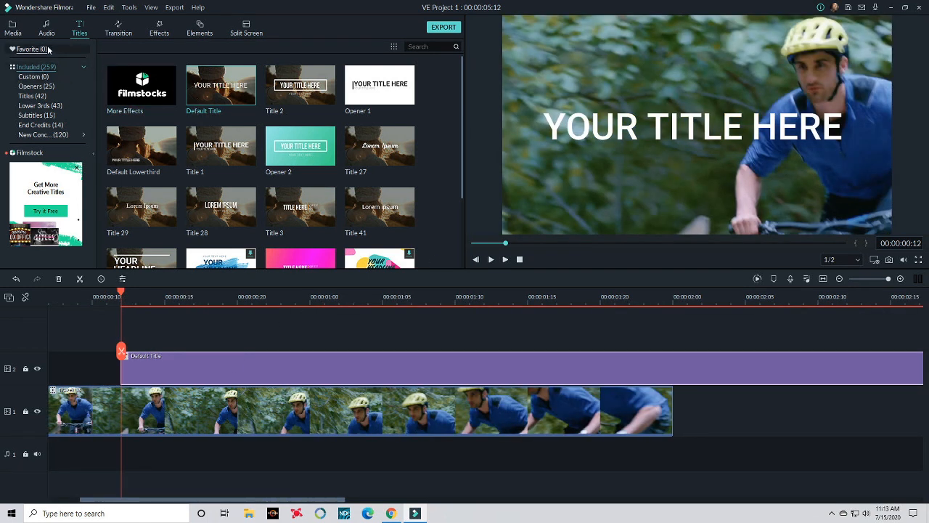
- Replace the Default Title's text with TEXT and move it up beside the cyclist's helmet
{"action": "double_click", "coordinate": [253, 371]}
{"action": "left_click", "coordinate": [236, 86]}
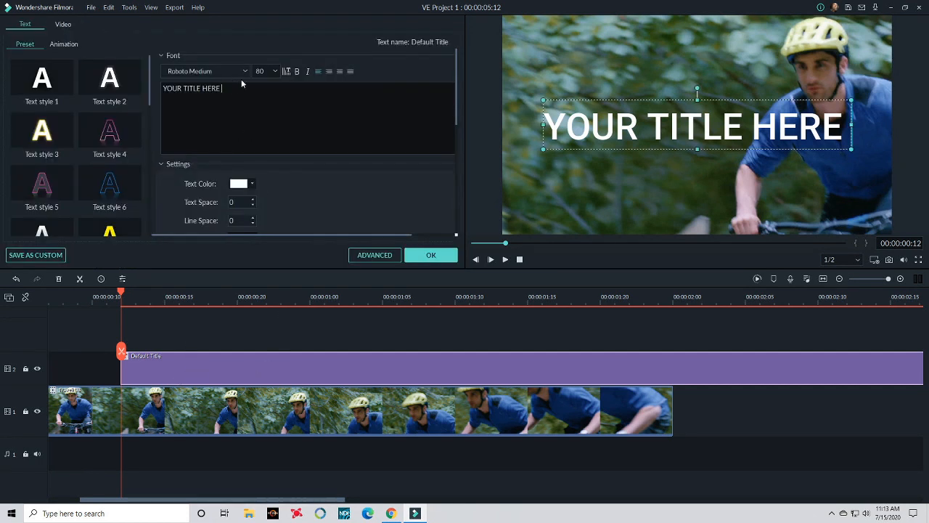
{"action": "key", "text": "BackSpace"}
{"action": "key", "text": "BackSpace"}
{"action": "key", "text": "BackSpace"}
{"action": "key", "text": "BackSpace"}
{"action": "key", "text": "BackSpace"}
{"action": "key", "text": "BackSpace"}
{"action": "key", "text": "BackSpace"}
{"action": "key", "text": "BackSpace"}
{"action": "key", "text": "BackSpace"}
{"action": "key", "text": "BackSpace"}
{"action": "key", "text": "BackSpace"}
{"action": "key", "text": "BackSpace"}
{"action": "key", "text": "BackSpace"}
{"action": "key", "text": "BackSpace"}
{"action": "key", "text": "BackSpace"}
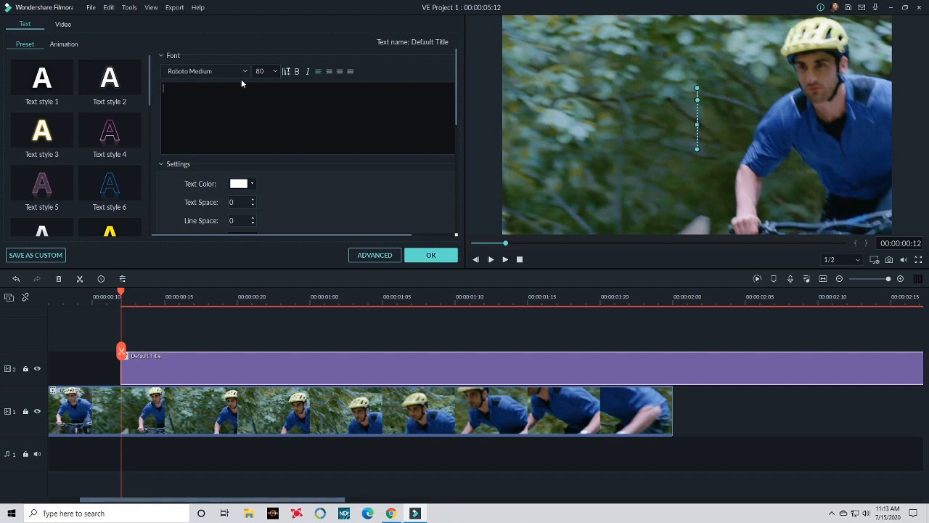
{"action": "type", "text": "te"}
{"action": "key", "text": "BackSpace"}
{"action": "key", "text": "BackSpace"}
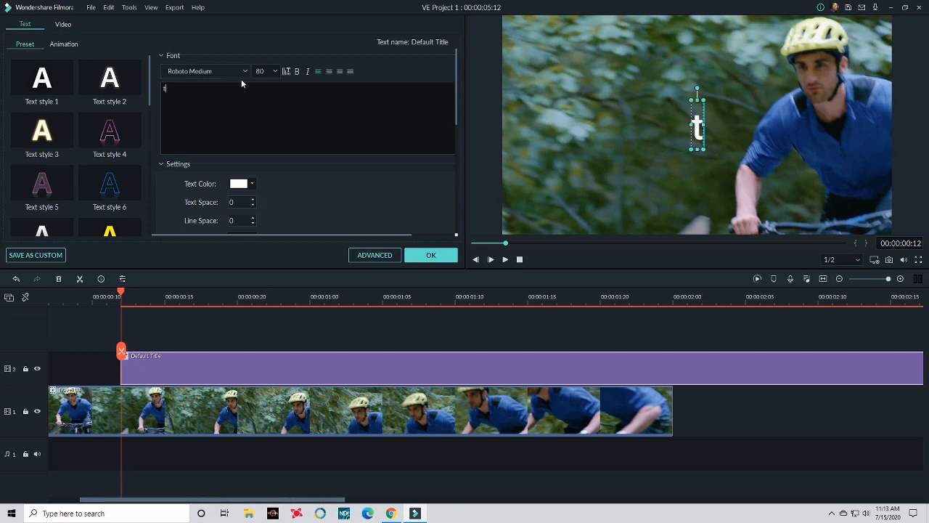
{"action": "type", "text": "TEXT"}
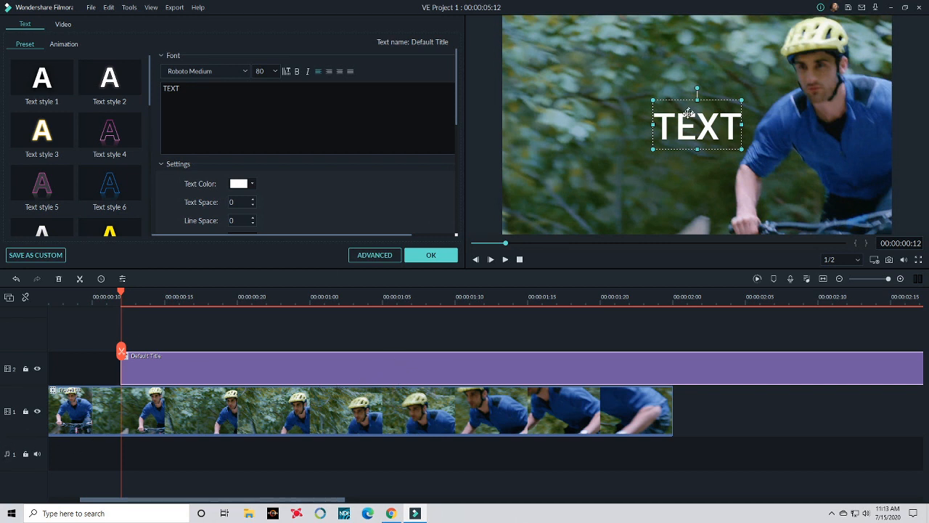
{"action": "left_click_drag", "start_coordinate": [699, 125], "coordinate": [731, 58]}
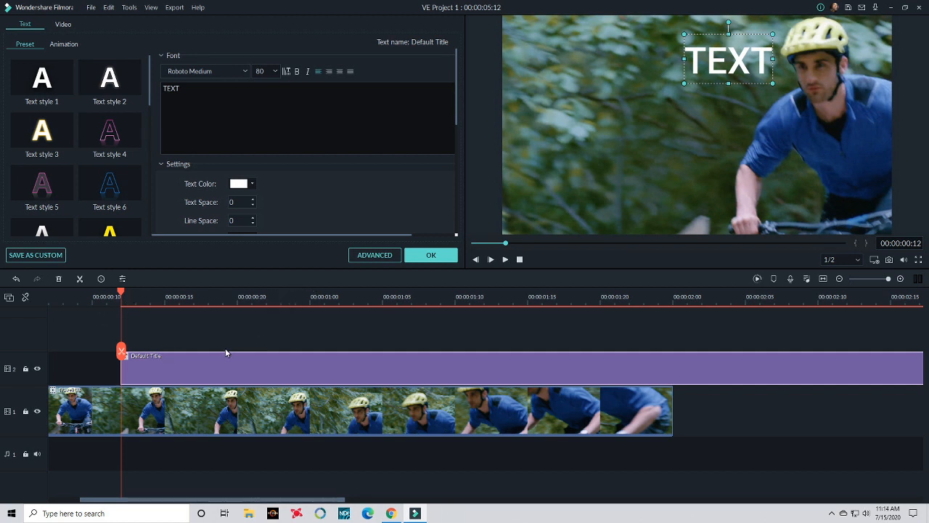
- Split the title on video track 2 at 00:00:00:13 and lock video track 1
{"action": "left_click", "coordinate": [131, 301]}
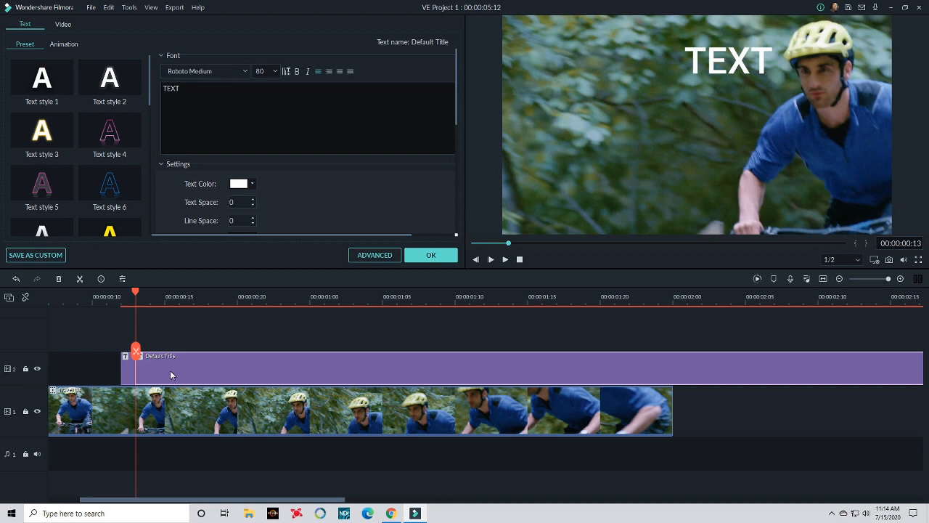
{"action": "left_click", "coordinate": [27, 411]}
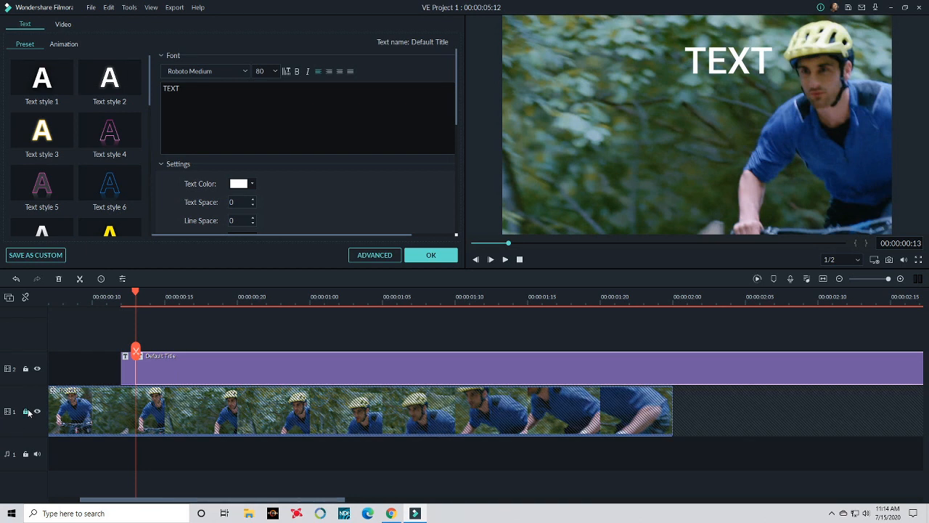
- Shift the text of the title segment starting at 00:00:00:13 slightly left to follow the cyclist's movement
{"action": "left_click", "coordinate": [168, 368]}
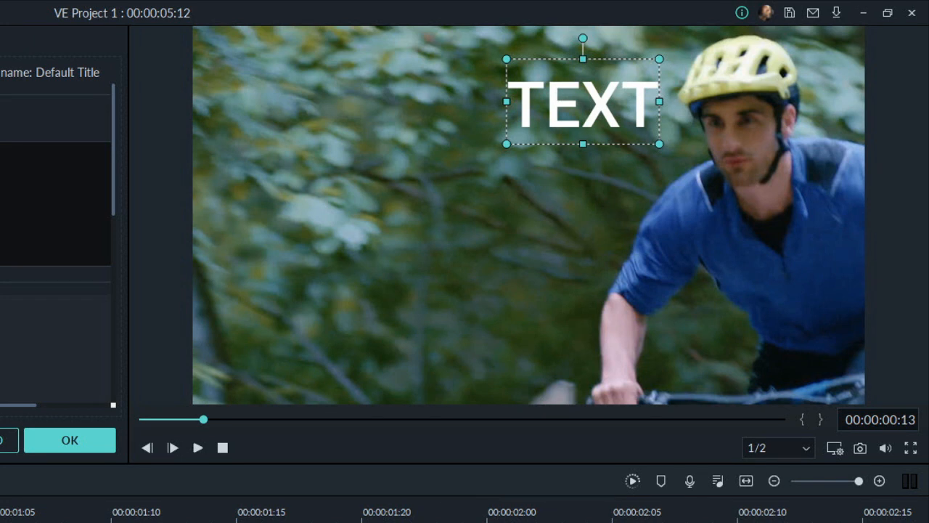
{"action": "key", "text": "Left"}
{"action": "key", "text": "Left"}
{"action": "key", "text": "Left"}
{"action": "key", "text": "Left"}
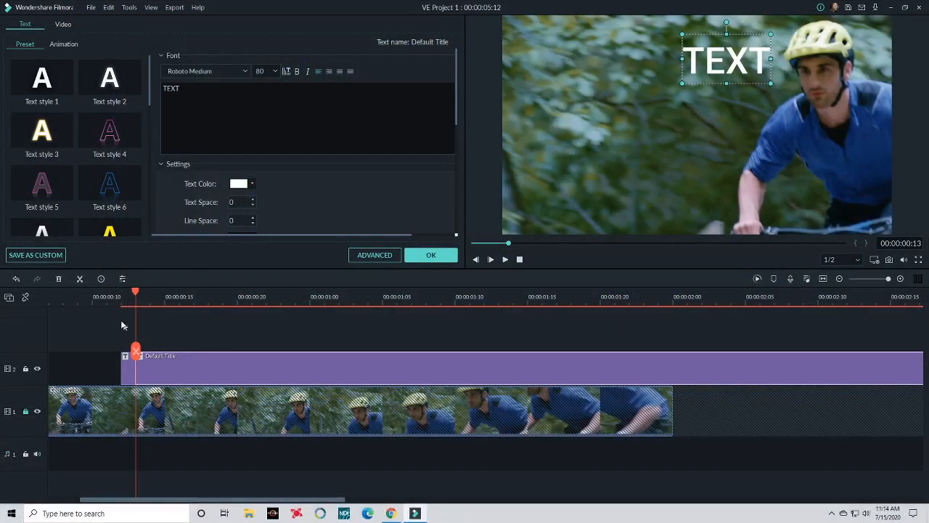
- Split the title at 00:00:00:14 and 00:00:00:15, nudging each new segment's text slightly left
{"action": "left_click", "coordinate": [150, 297]}
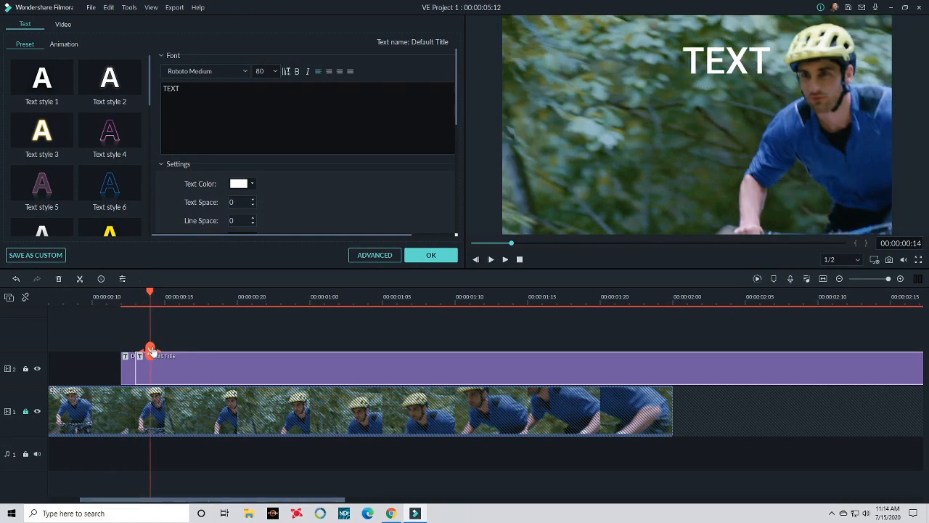
{"action": "left_click", "coordinate": [165, 368]}
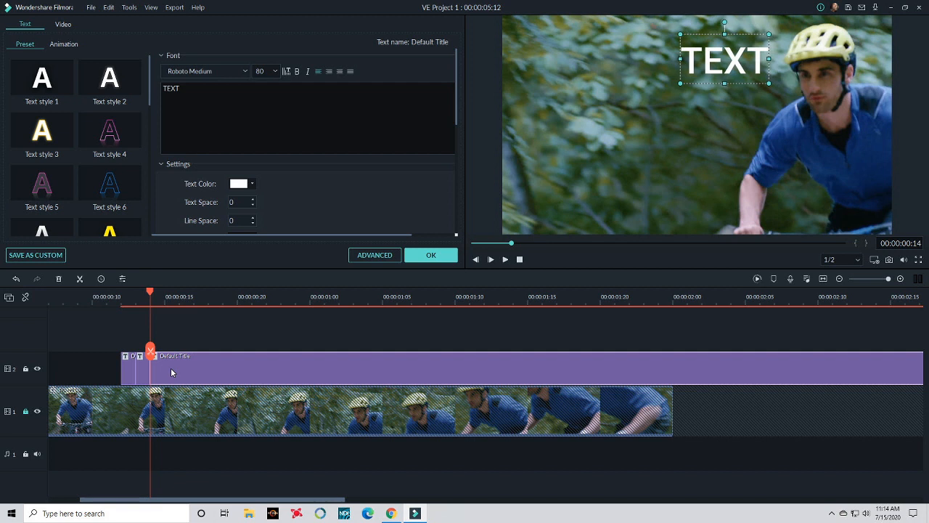
{"action": "left_click", "coordinate": [164, 298]}
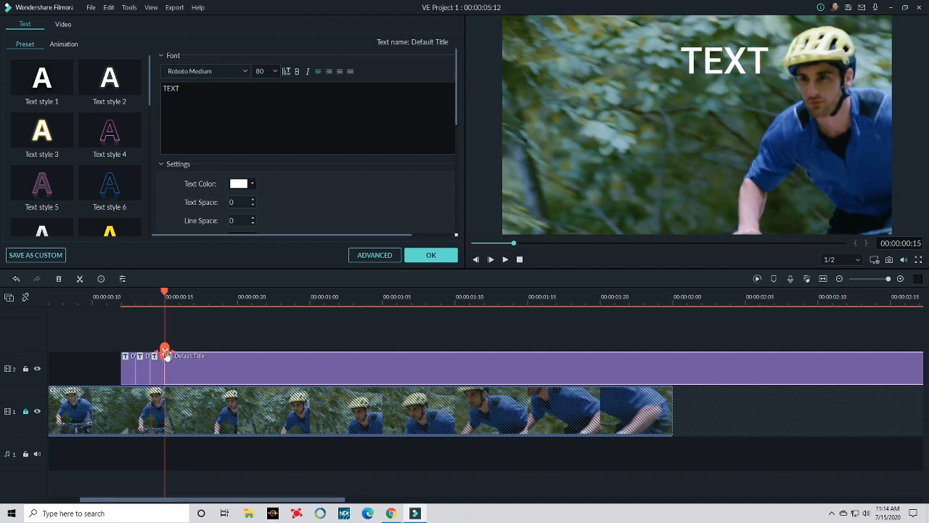
{"action": "left_click", "coordinate": [180, 369]}
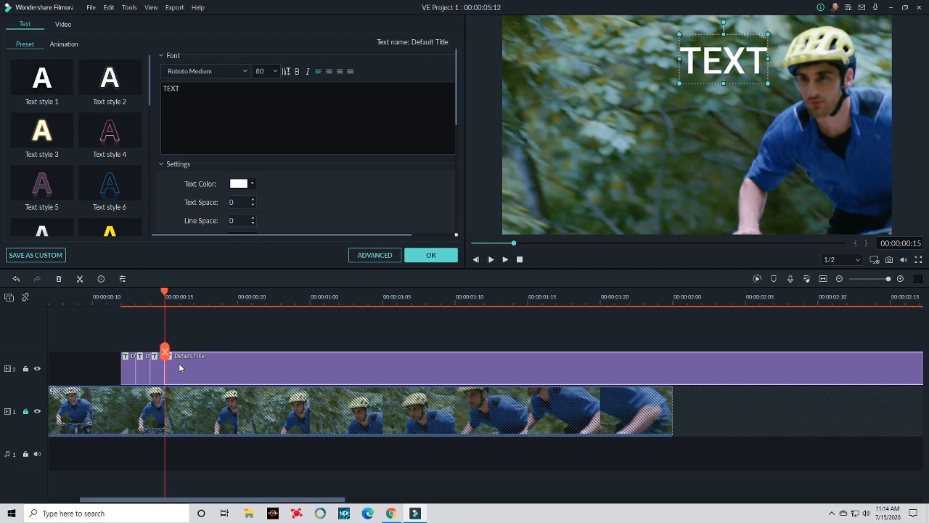
- Continue splitting the title at every frame from 00:00:00:16 to 00:00:00:19, moving each new segment's text left with the cyclist
{"action": "left_click", "coordinate": [181, 303]}
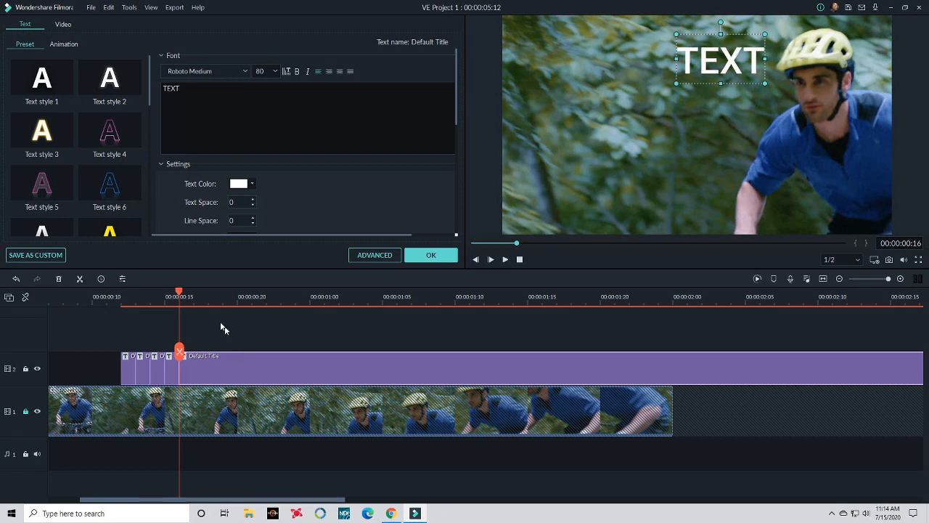
{"action": "left_click", "coordinate": [194, 298]}
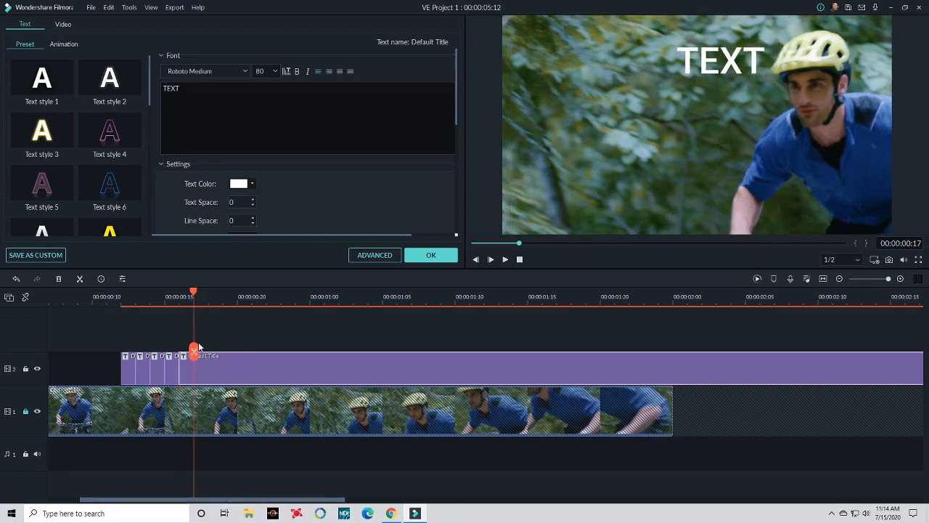
{"action": "left_click", "coordinate": [215, 373]}
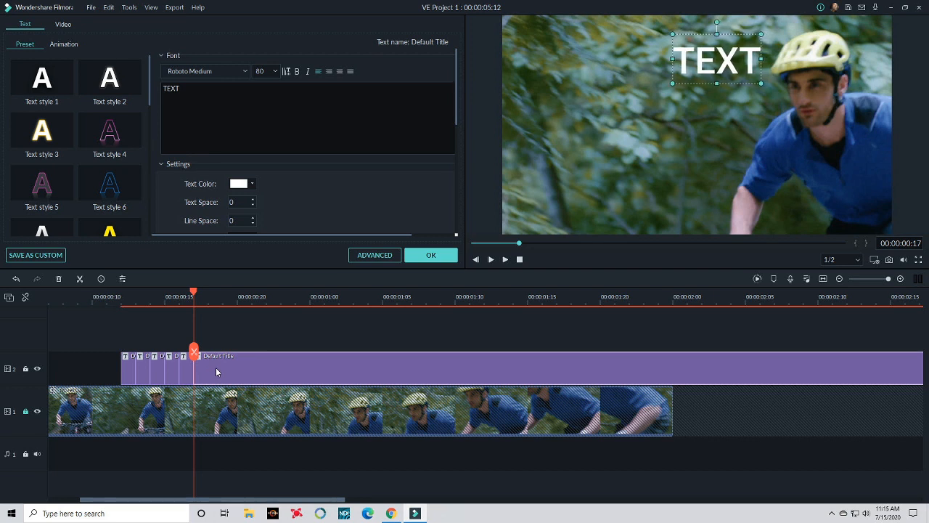
{"action": "left_click", "coordinate": [208, 303]}
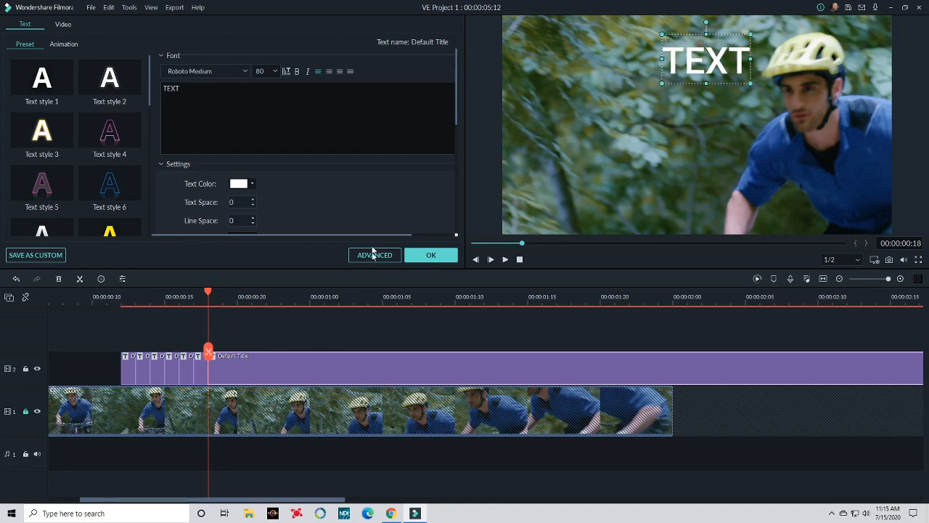
{"action": "left_click", "coordinate": [224, 303]}
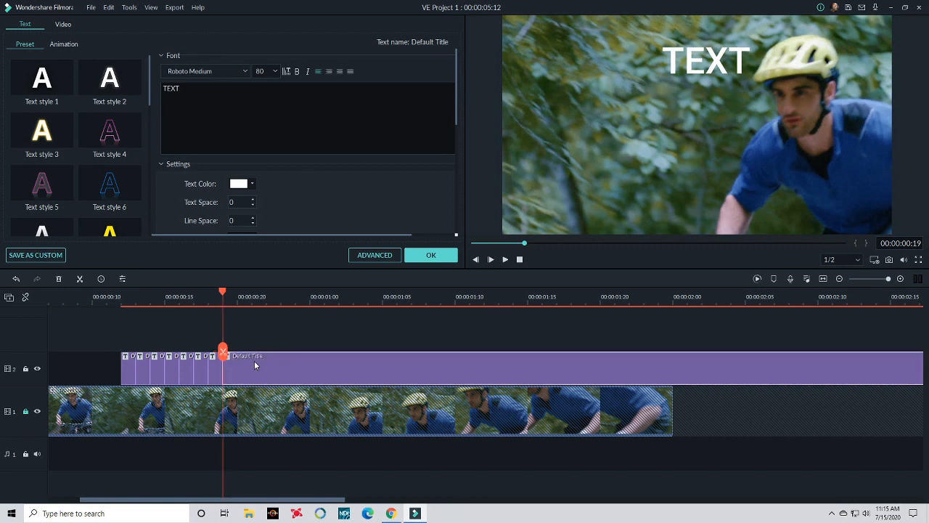
- Step and scrub through frames 00:00:00:13 to 00:00:00:19 to check how the text follows the cyclist
{"action": "key", "text": "Left"}
{"action": "key", "text": "Left"}
{"action": "key", "text": "Left"}
{"action": "key", "text": "Left"}
{"action": "key", "text": "Left"}
{"action": "key", "text": "Left"}
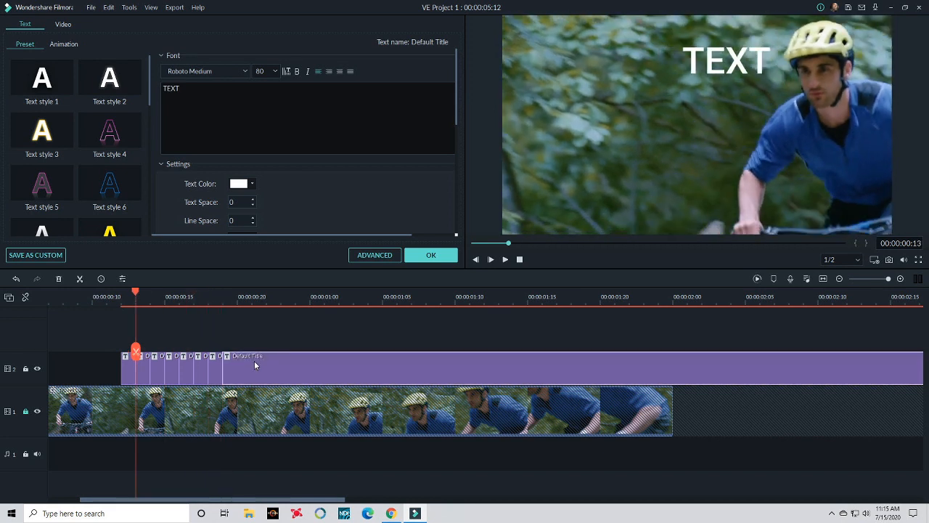
{"action": "key", "text": "Right"}
{"action": "key", "text": "Right"}
{"action": "key", "text": "Right"}
{"action": "key", "text": "Right"}
{"action": "key", "text": "Right"}
{"action": "key", "text": "Right"}
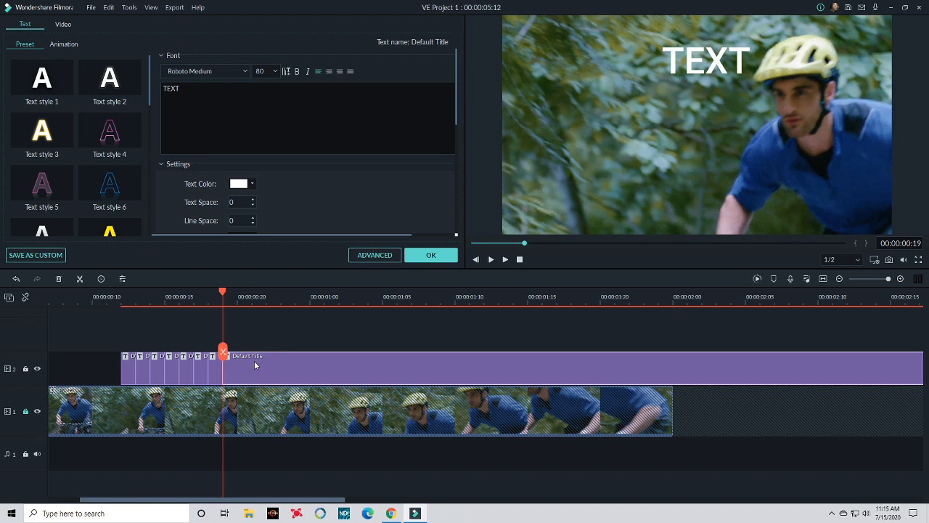
{"action": "key", "text": "Left"}
{"action": "key", "text": "Left"}
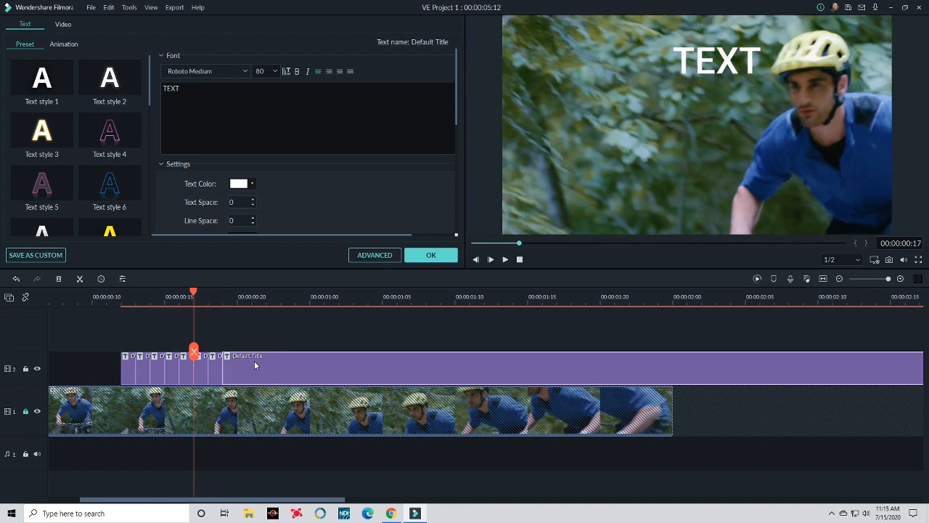
{"action": "key", "text": "Right"}
{"action": "key", "text": "Right"}
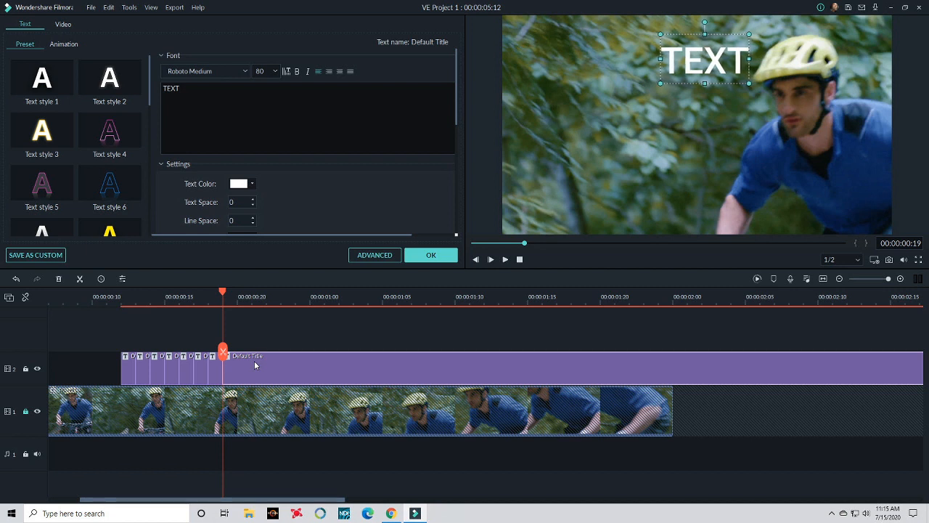
{"action": "left_click", "coordinate": [525, 247]}
{"action": "left_click_drag", "start_coordinate": [522, 243], "coordinate": [501, 244]}
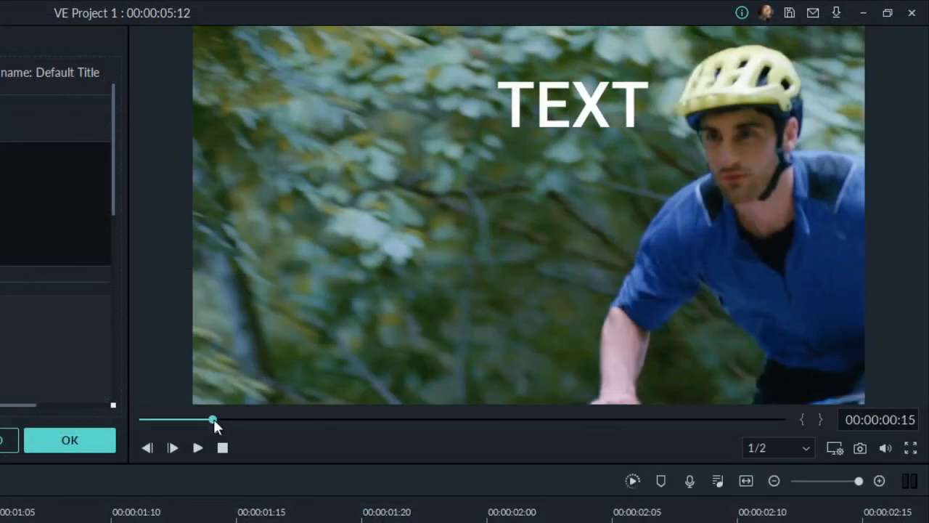
{"action": "left_click_drag", "start_coordinate": [191, 419], "coordinate": [246, 419]}
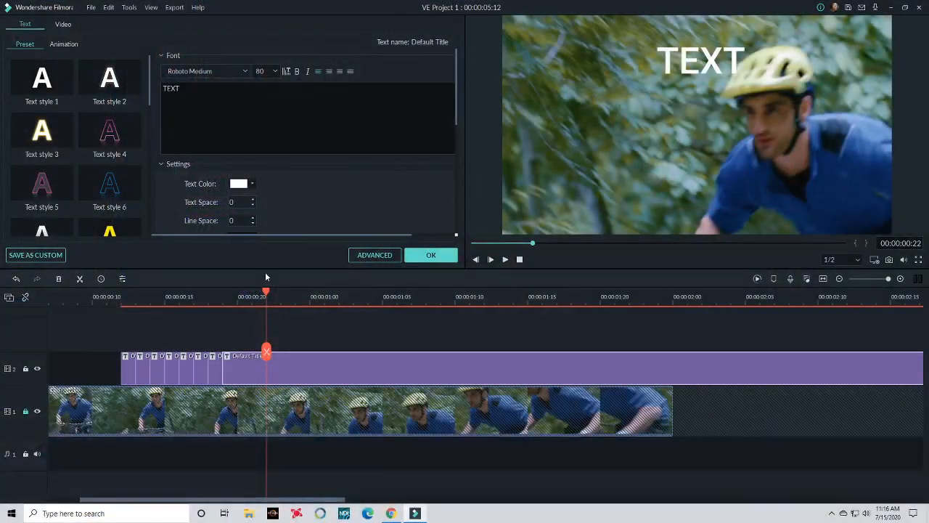
- Delete all title segments from video track 2 and unlock video track 1
{"action": "left_click", "coordinate": [319, 357]}
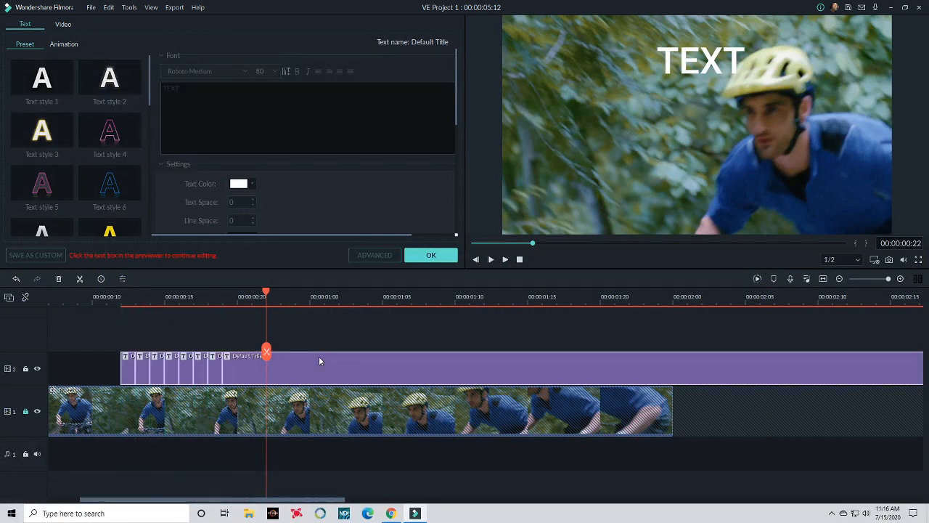
{"action": "key", "text": "Delete"}
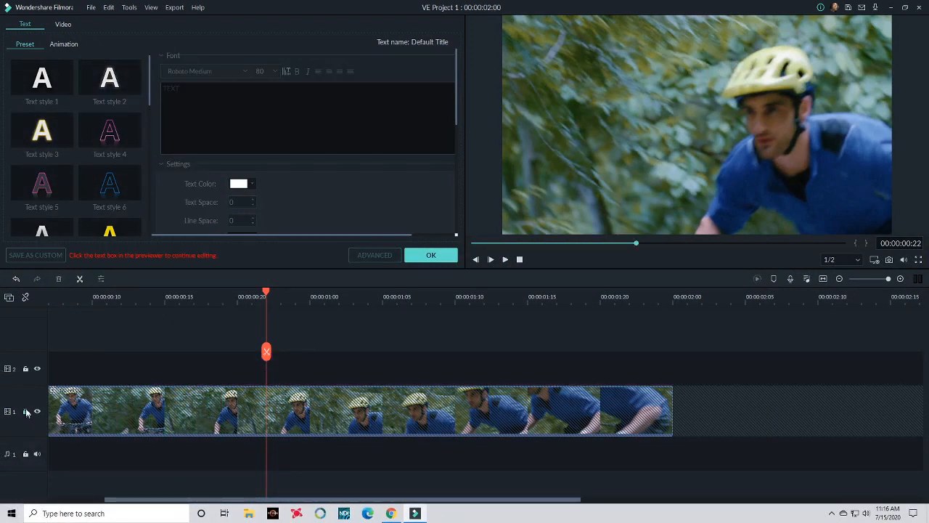
{"action": "left_click", "coordinate": [25, 411]}
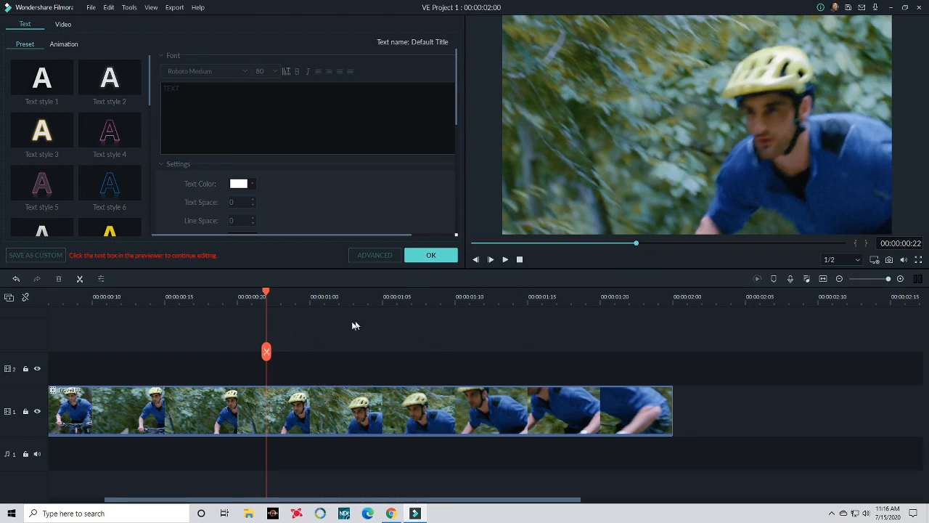
- Copy the Travel 03 clip from video track 1 and paste it onto video track 2
{"action": "double_click", "coordinate": [308, 400]}
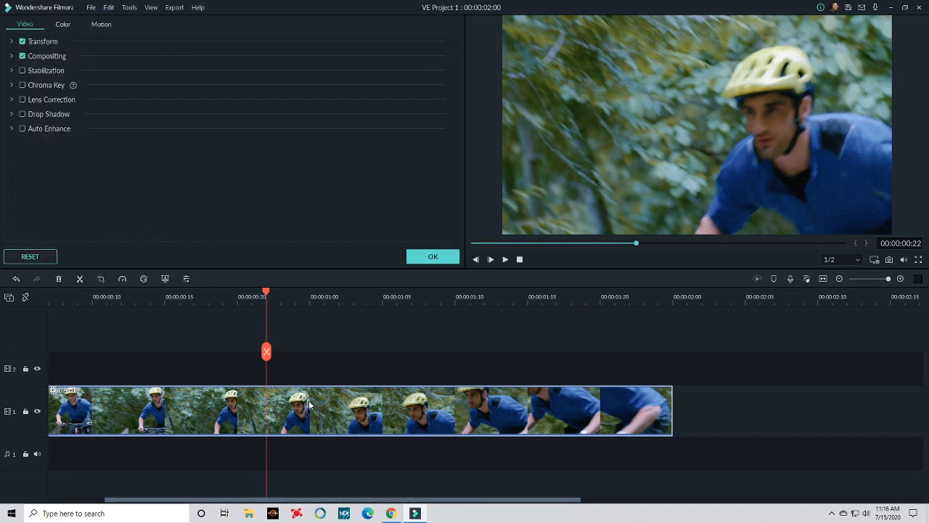
{"action": "right_click", "coordinate": [200, 394]}
{"action": "left_click", "coordinate": [221, 105]}
{"action": "left_click", "coordinate": [36, 365]}
{"action": "right_click", "coordinate": [90, 367]}
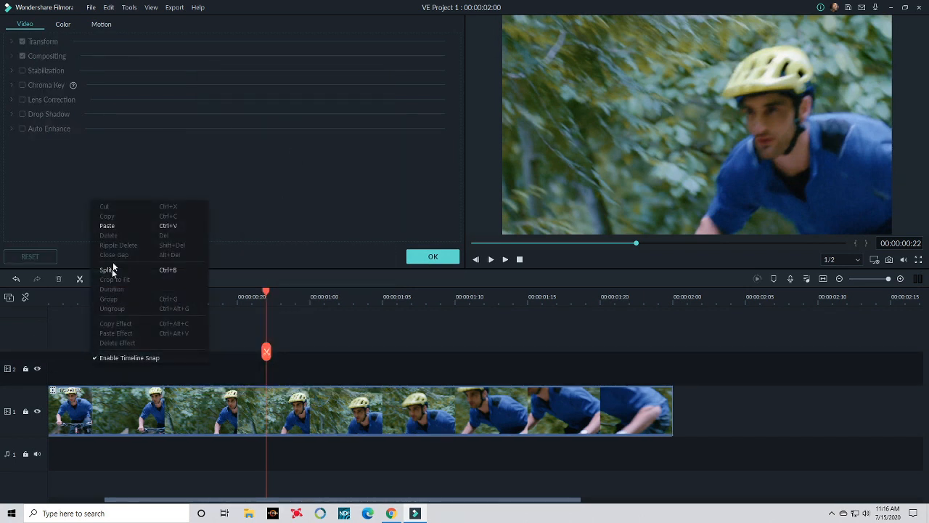
{"action": "left_click", "coordinate": [115, 222]}
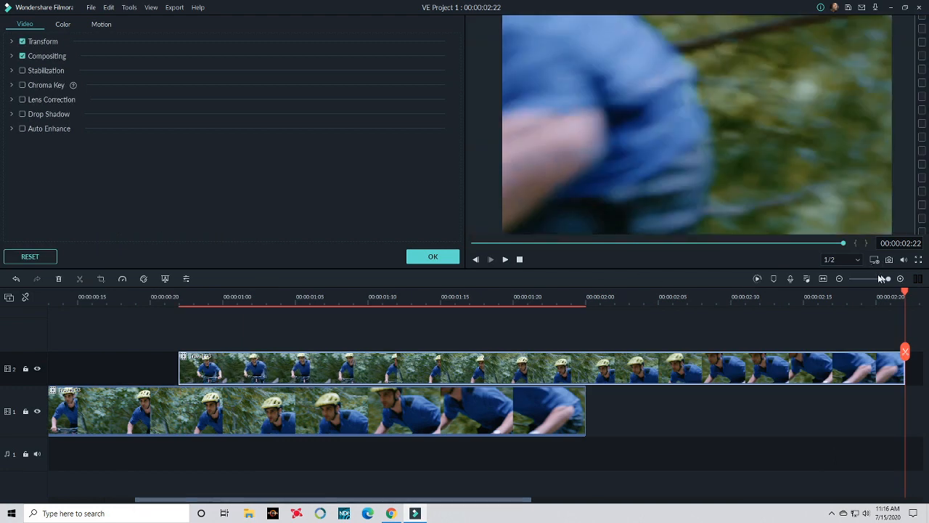
- Align the pasted Travel 03 copy with the start of the timeline and return the playhead to 00:00:00:00
{"action": "left_click", "coordinate": [823, 279]}
{"action": "left_click_drag", "start_coordinate": [531, 378], "coordinate": [119, 366]}
{"action": "key", "text": "Home"}
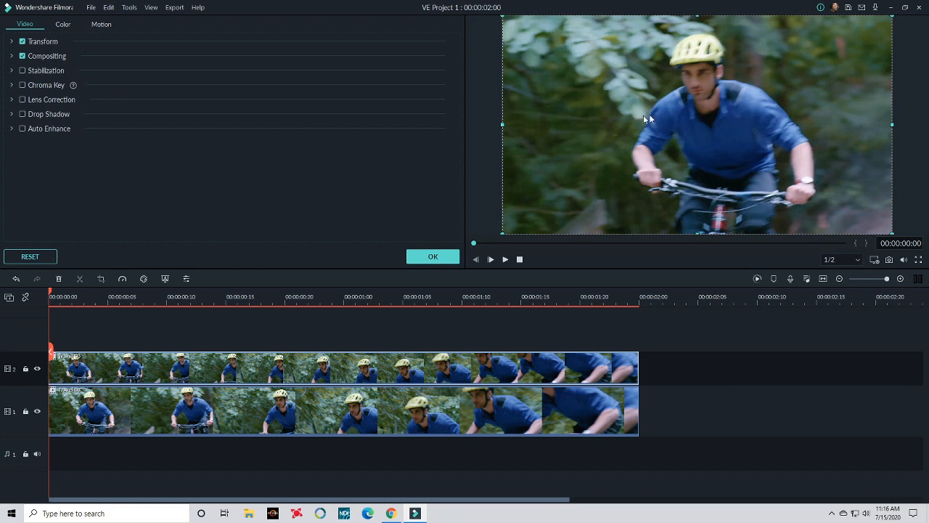
- Apply the Image Mask effect from the Utility category to the Travel 03 copy on video track 2
{"action": "left_click", "coordinate": [433, 256]}
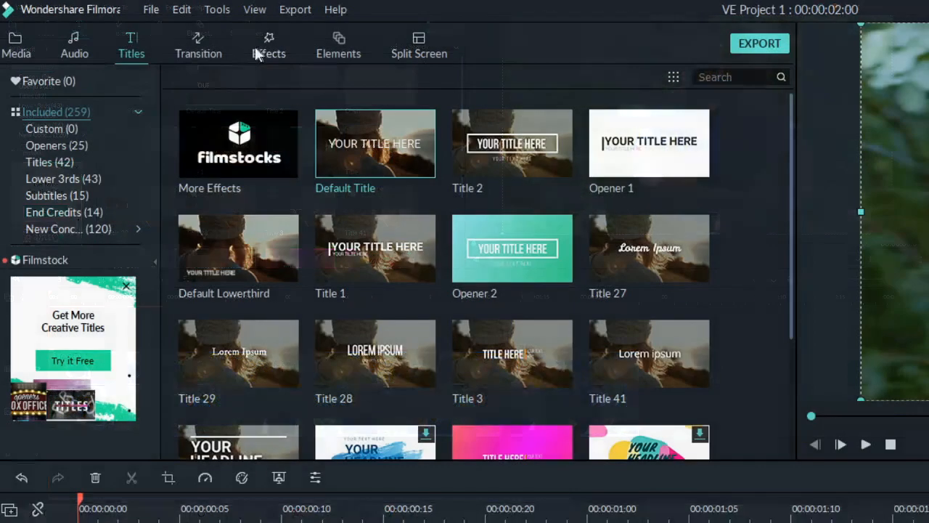
{"action": "left_click", "coordinate": [269, 51]}
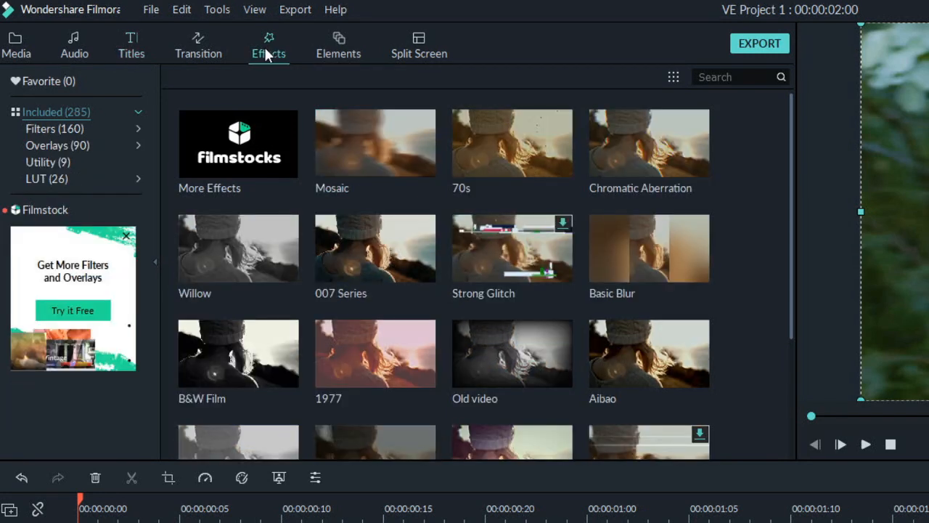
{"action": "left_click", "coordinate": [133, 129]}
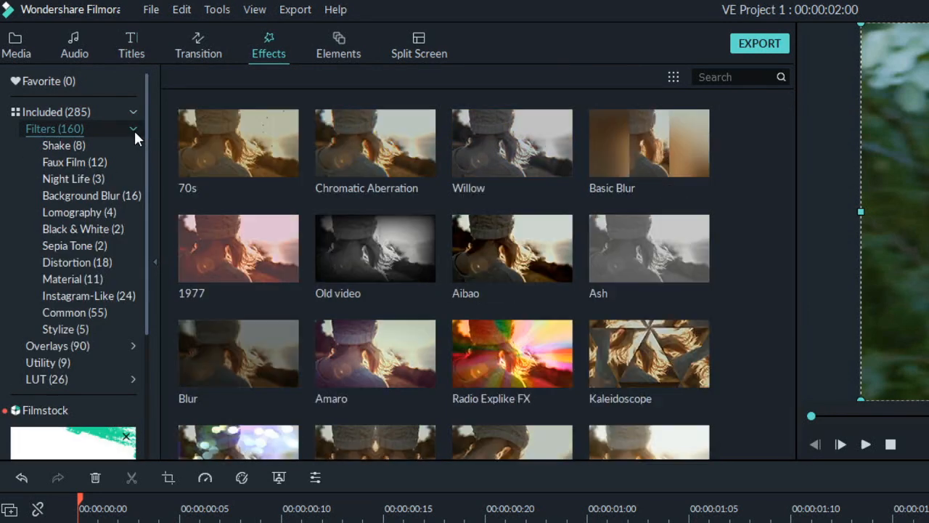
{"action": "left_click", "coordinate": [73, 362]}
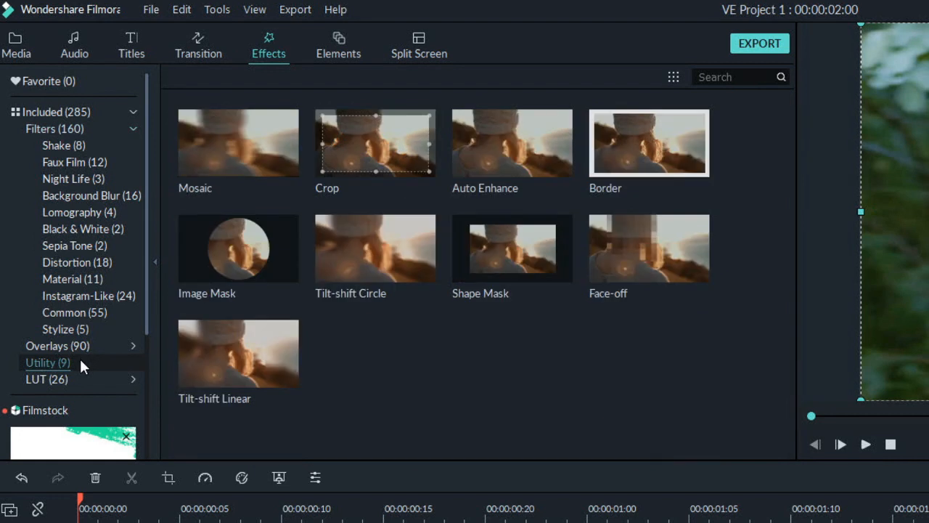
{"action": "left_click", "coordinate": [229, 256]}
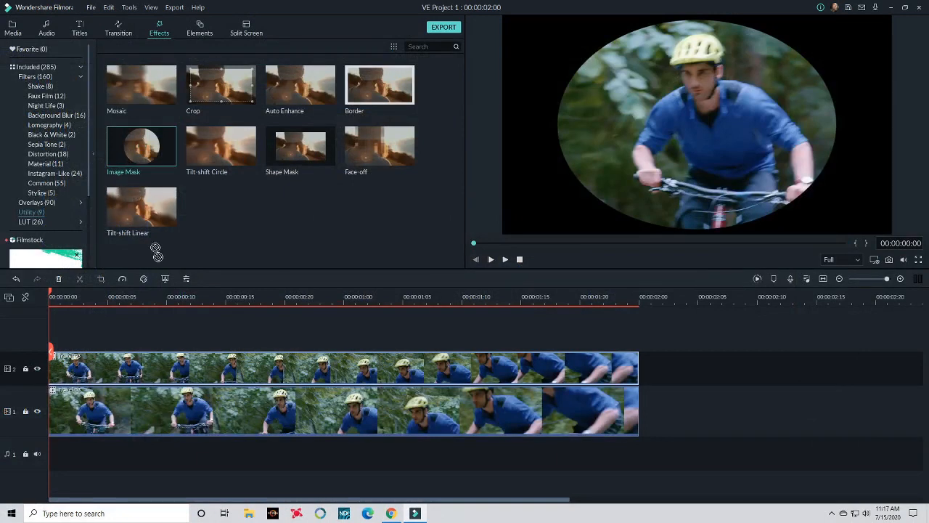
{"action": "left_click_drag", "start_coordinate": [156, 251], "coordinate": [86, 373]}
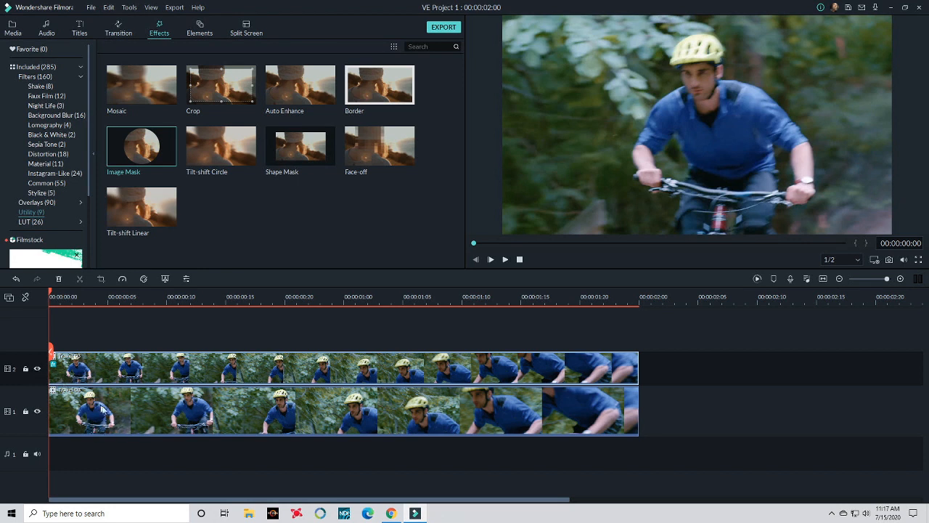
- Lock video track 1 and hide it so that only the masked clip on video track 2 shows
{"action": "left_click", "coordinate": [26, 412]}
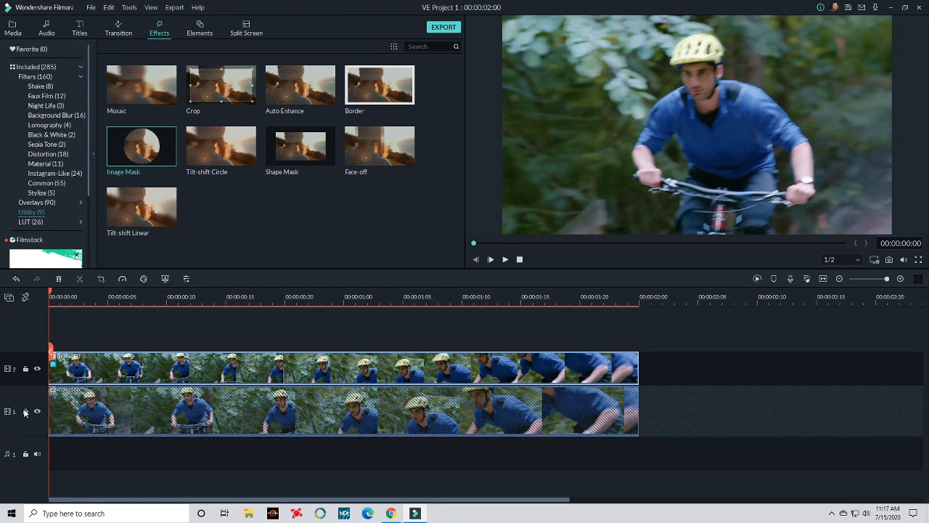
{"action": "left_click", "coordinate": [37, 411]}
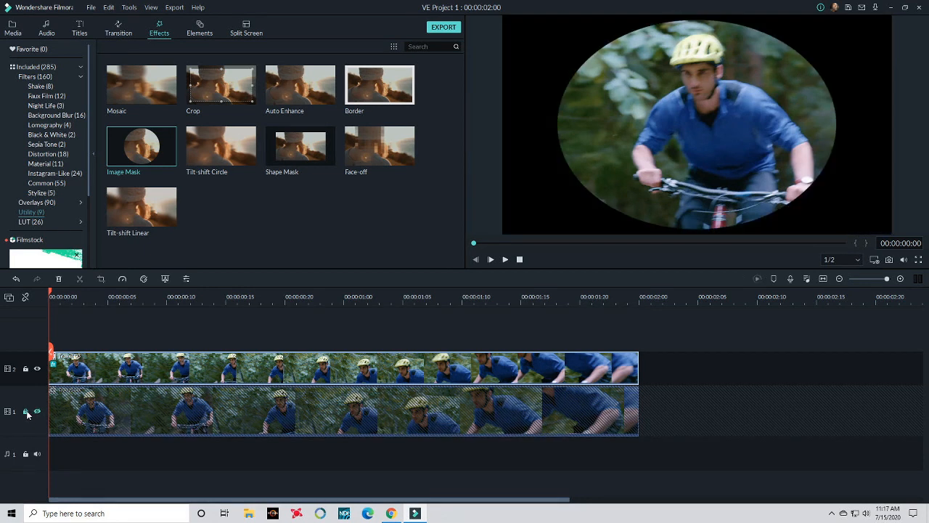
{"action": "left_click", "coordinate": [38, 412]}
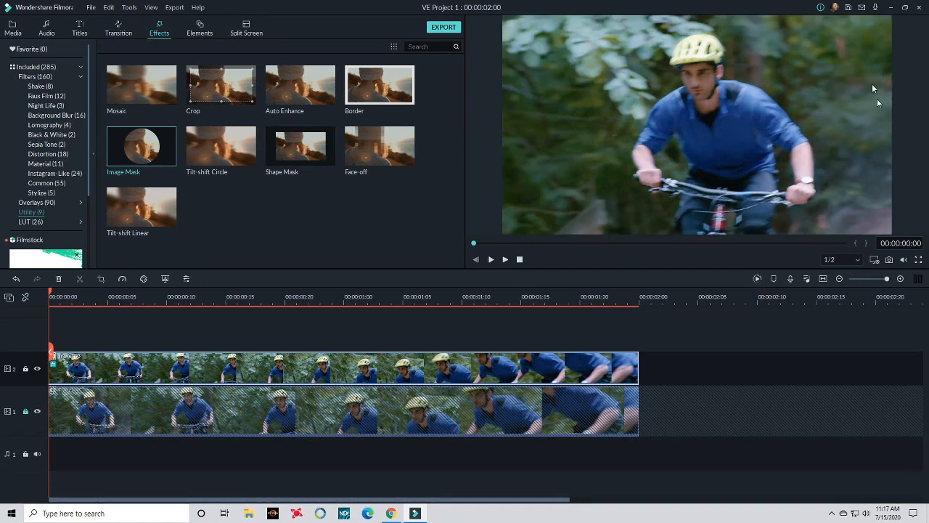
{"action": "left_click", "coordinate": [37, 412]}
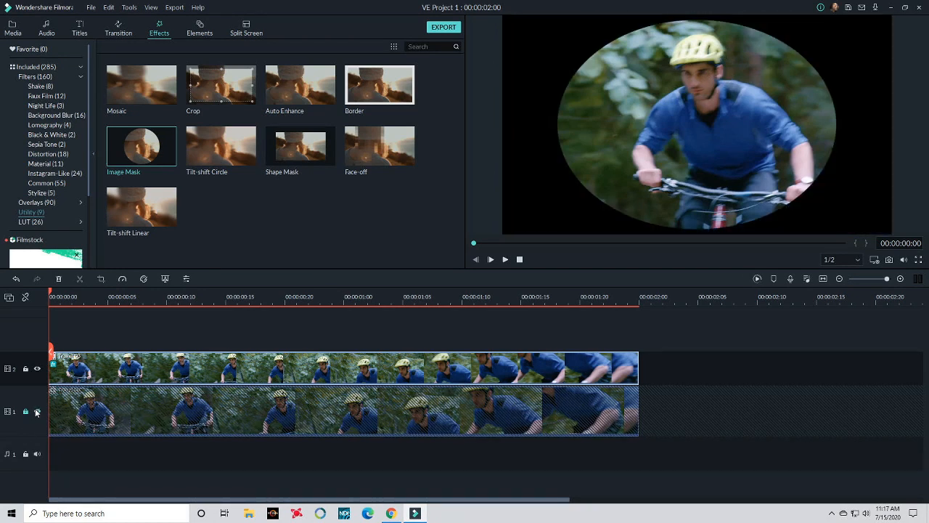
- Shrink and move the track 2 clip's image mask around the cyclist's head: X -6, Y 117, width 37, height 50
{"action": "double_click", "coordinate": [296, 371]}
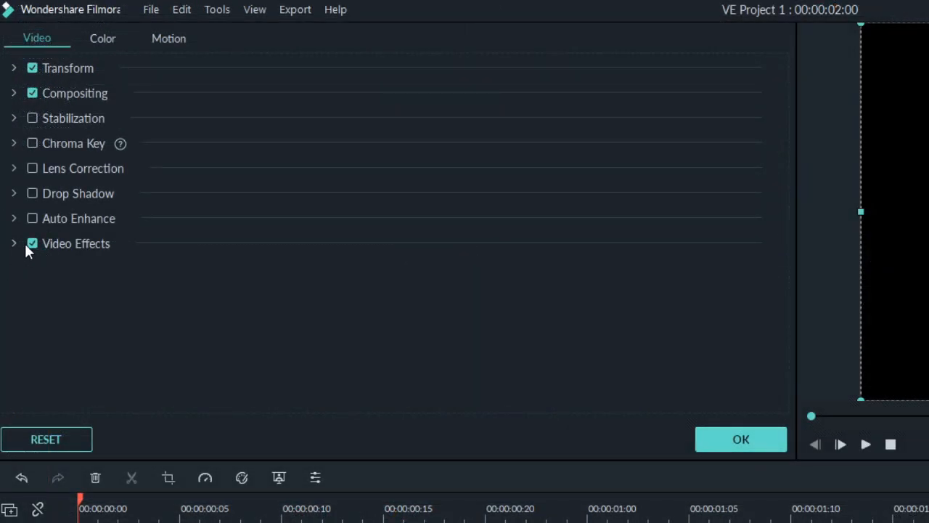
{"action": "left_click", "coordinate": [15, 243]}
{"action": "scroll", "coordinate": [365, 239], "scroll_direction": "down", "scroll_amount": 4}
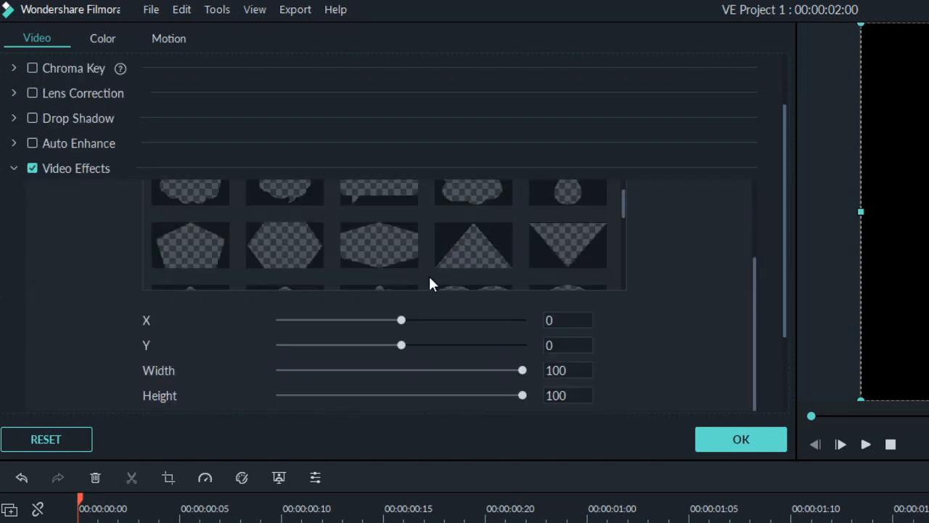
{"action": "left_click_drag", "start_coordinate": [405, 316], "coordinate": [401, 319]}
{"action": "left_click_drag", "start_coordinate": [522, 370], "coordinate": [423, 360]}
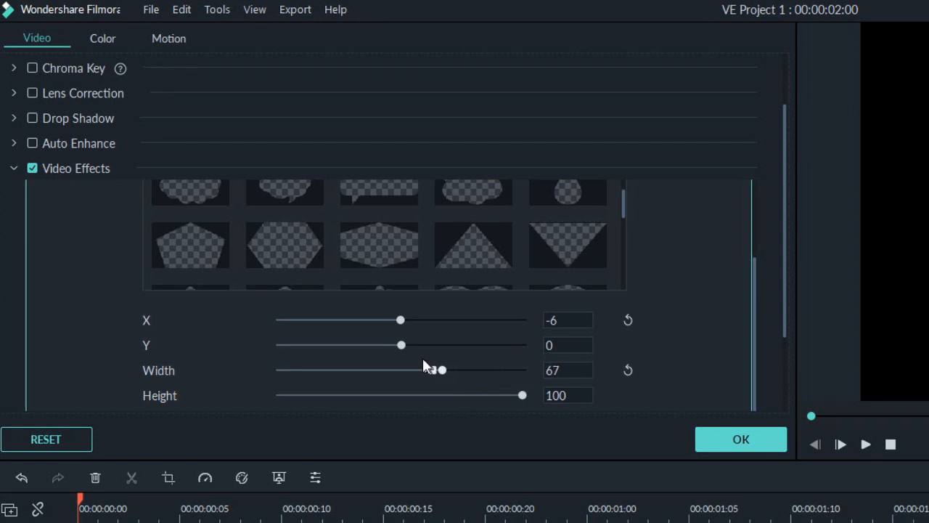
{"action": "left_click_drag", "start_coordinate": [501, 396], "coordinate": [454, 393]}
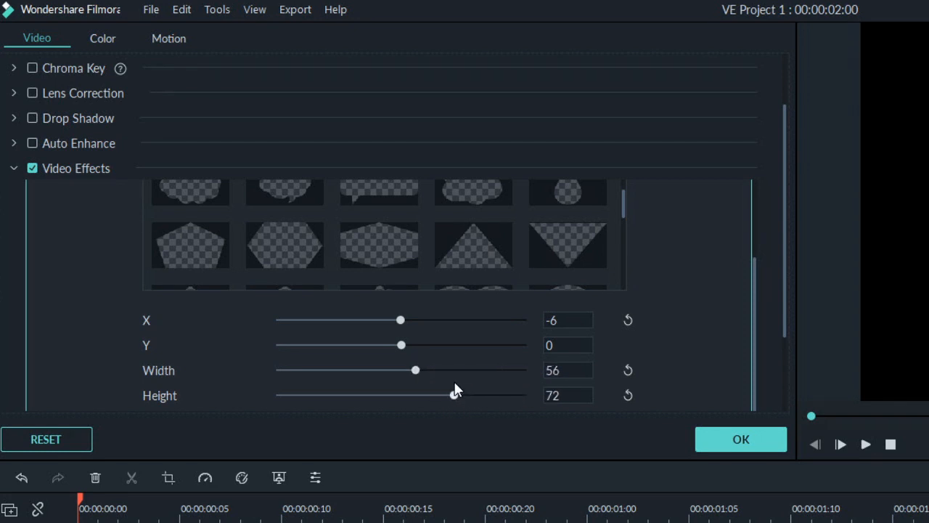
{"action": "left_click_drag", "start_coordinate": [395, 343], "coordinate": [348, 369]}
{"action": "left_click_drag", "start_coordinate": [454, 395], "coordinate": [401, 395]}
{"action": "left_click_drag", "start_coordinate": [409, 345], "coordinate": [415, 345]}
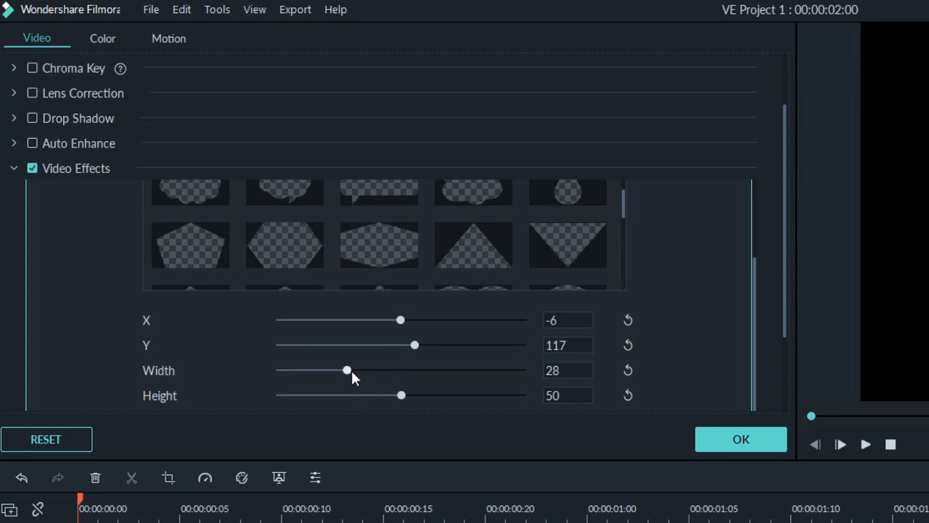
{"action": "left_click", "coordinate": [751, 439]}
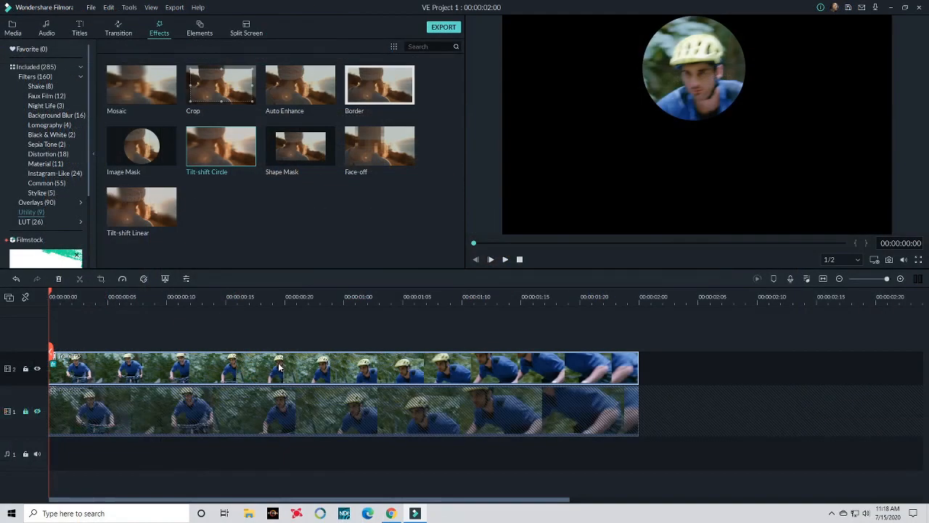
- Enable Chroma Key on the masked clip and sample the helmet's pale yellow as key color, with offset 16 and tolerance 55
{"action": "double_click", "coordinate": [279, 366]}
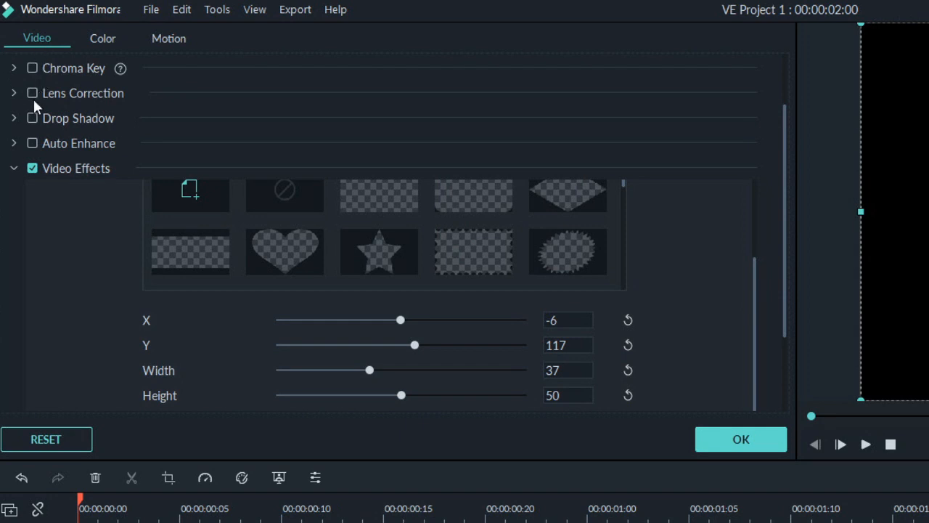
{"action": "scroll", "coordinate": [55, 122], "scroll_direction": "up", "scroll_amount": 2}
{"action": "left_click", "coordinate": [35, 143]}
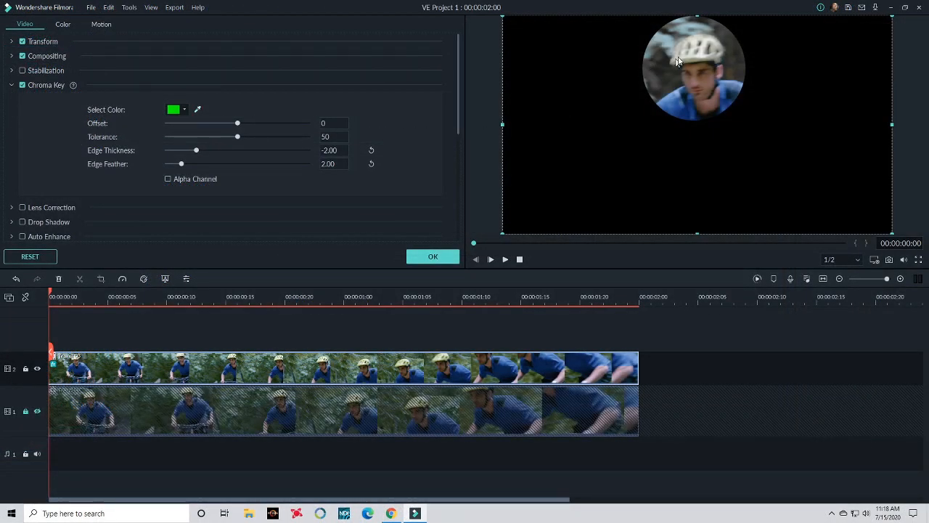
{"action": "left_click", "coordinate": [197, 110]}
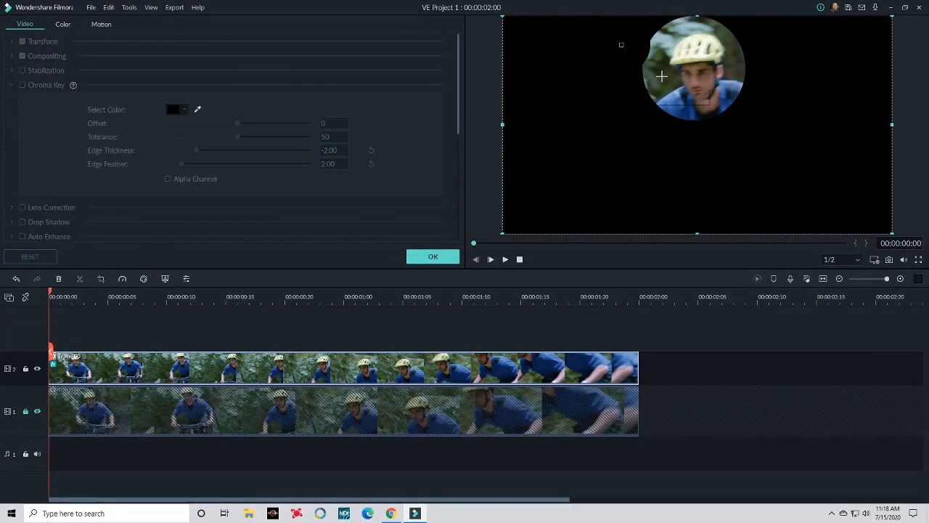
{"action": "left_click", "coordinate": [695, 53]}
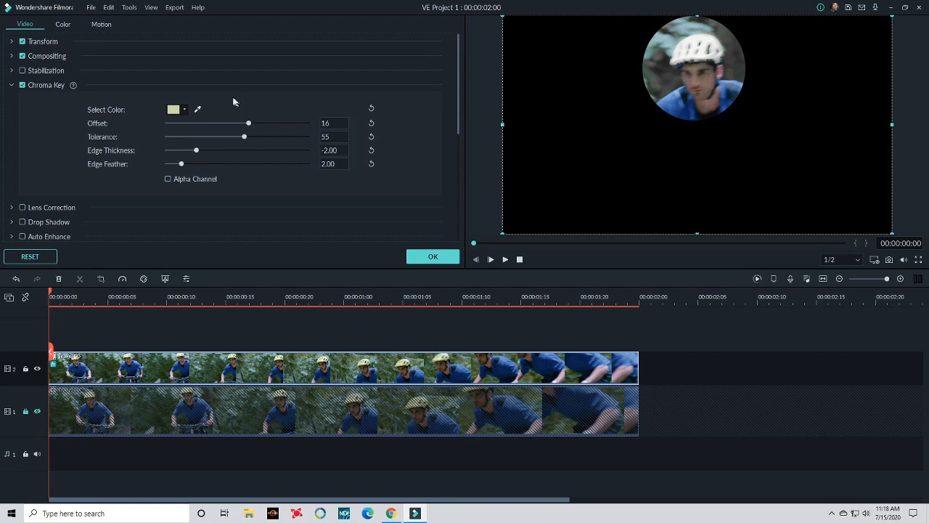
- Sample the shirt's blue as the chroma key color and compare the result with video track 1 shown and hidden
{"action": "left_click", "coordinate": [197, 109]}
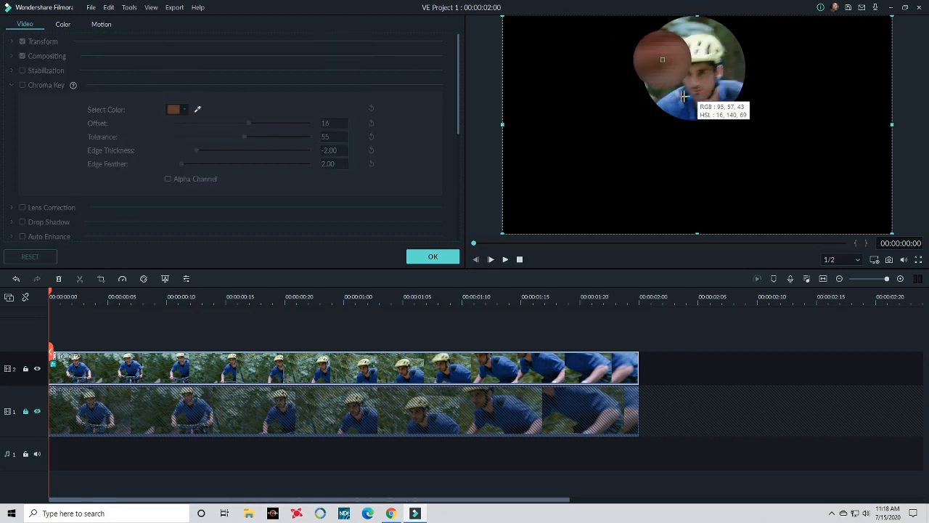
{"action": "left_click", "coordinate": [676, 97]}
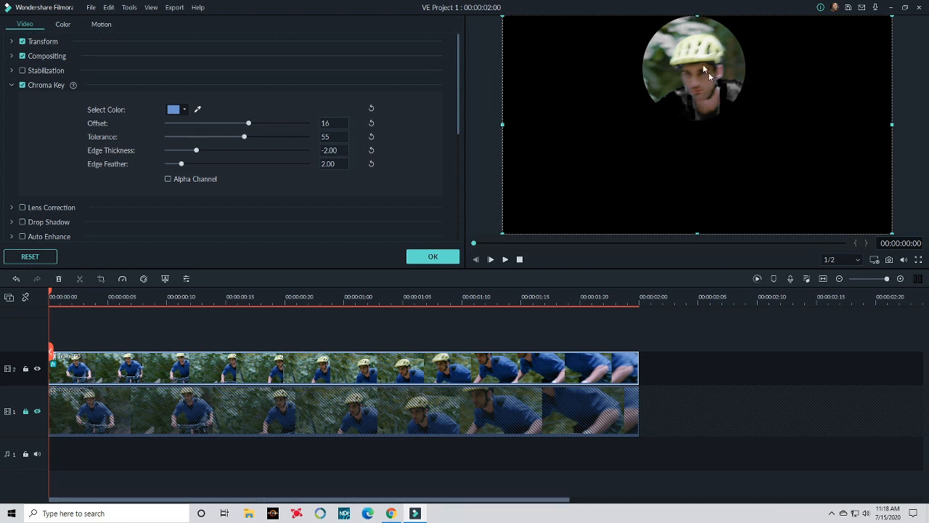
{"action": "left_click", "coordinate": [37, 410]}
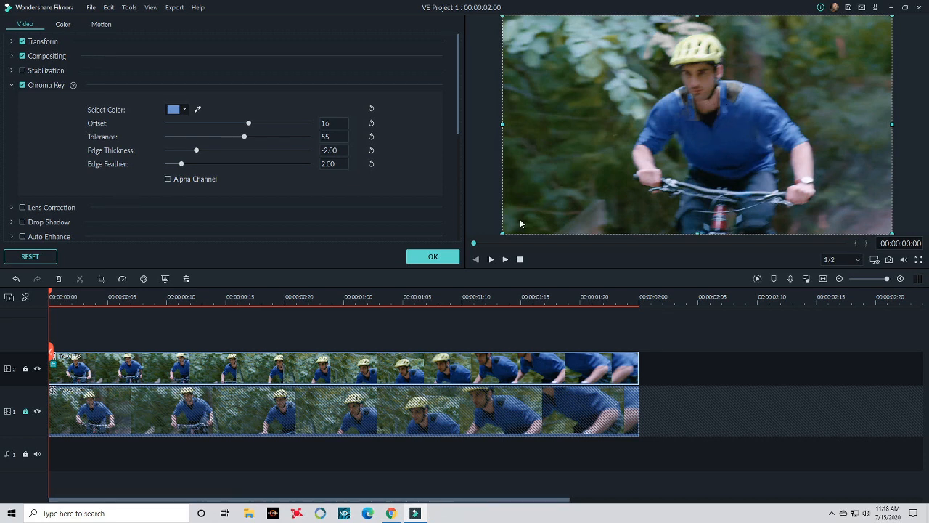
{"action": "left_click", "coordinate": [37, 412]}
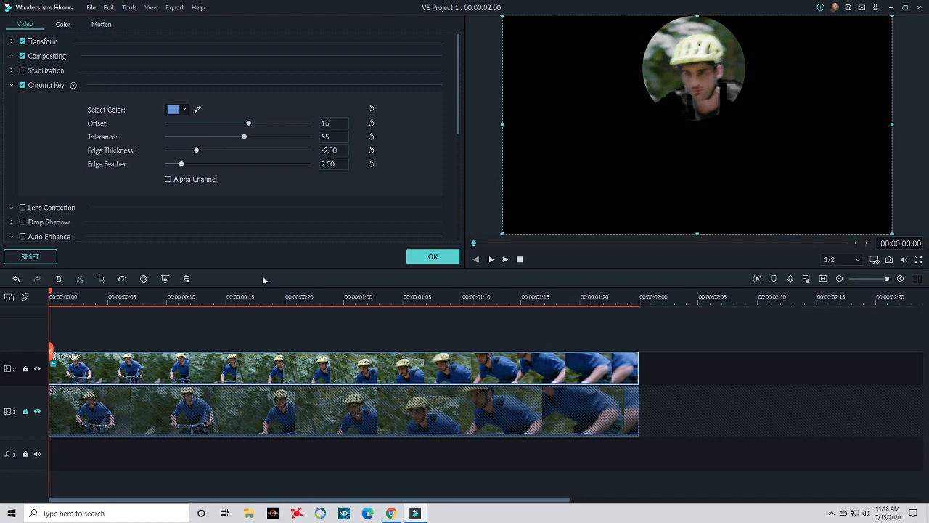